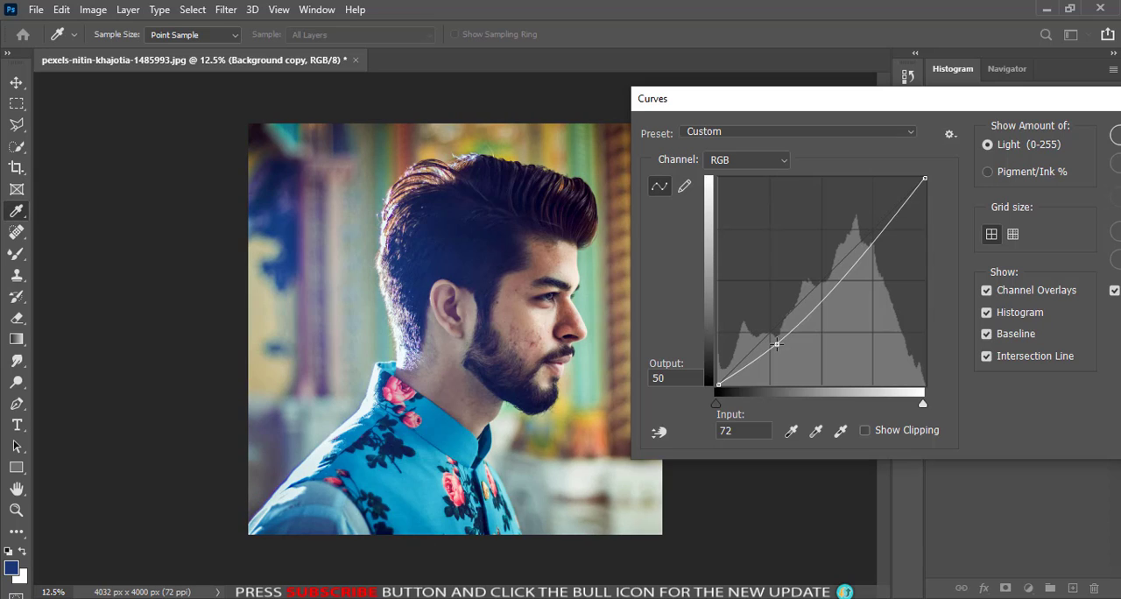
- Move the black point of the Blue channel curve to input 74 with output 0
left_click(742, 160)
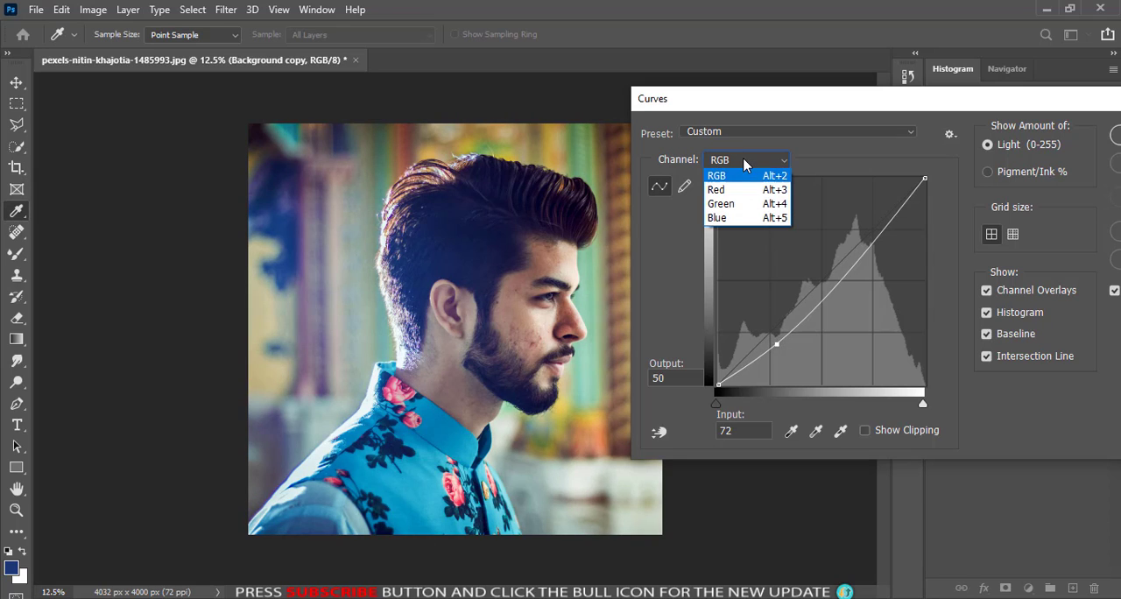
left_click(734, 217)
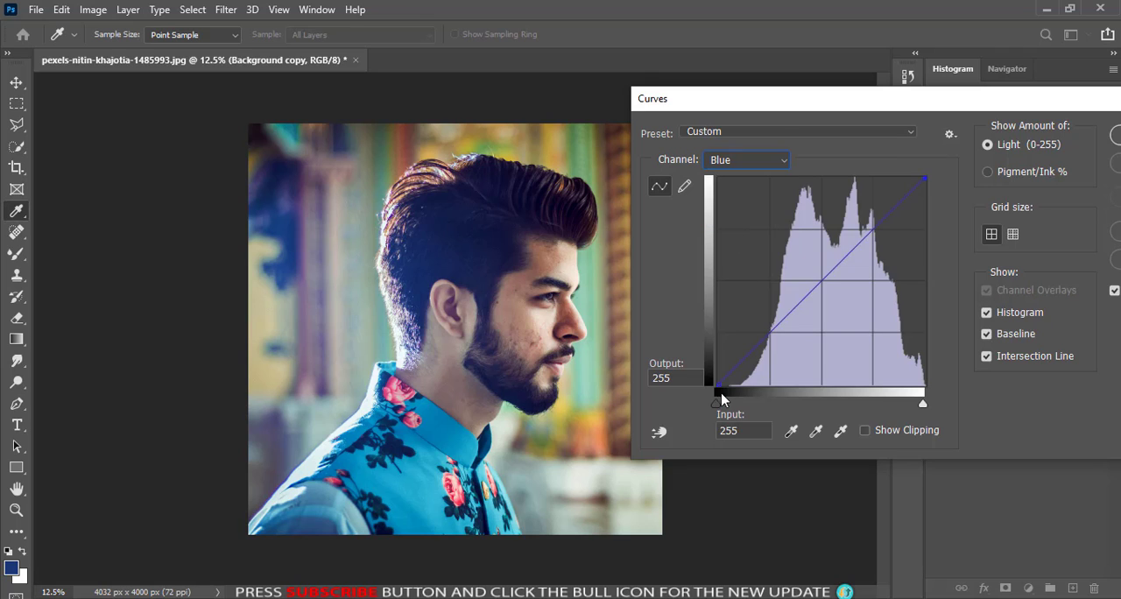
left_click_drag(718, 403, 776, 407)
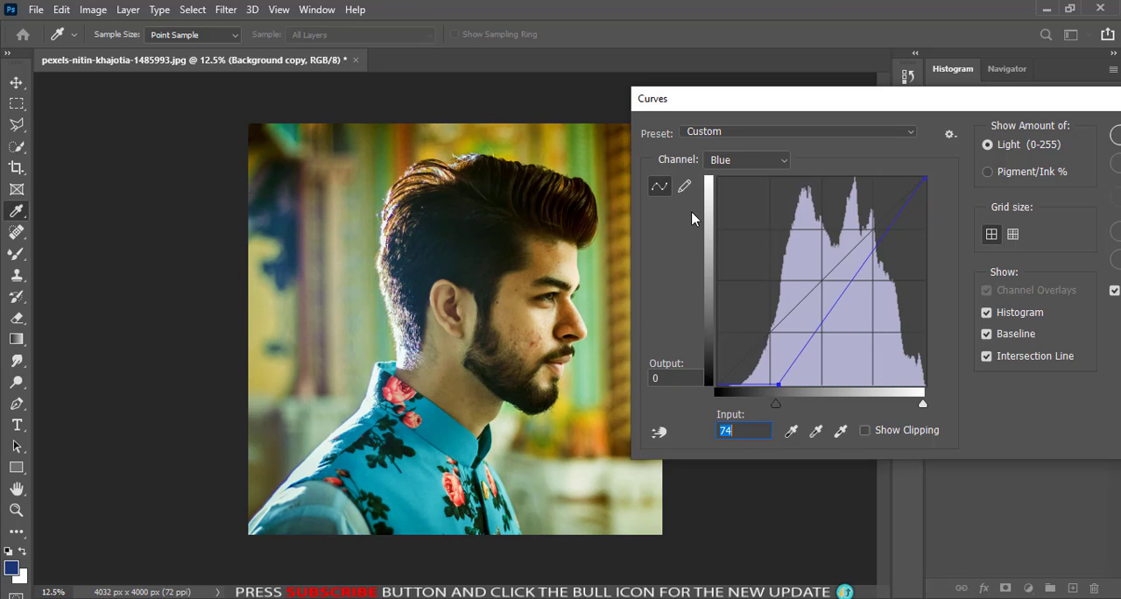
- Move the black point of the Red channel curve to input 37 and apply the Curves adjustment
left_click(726, 167)
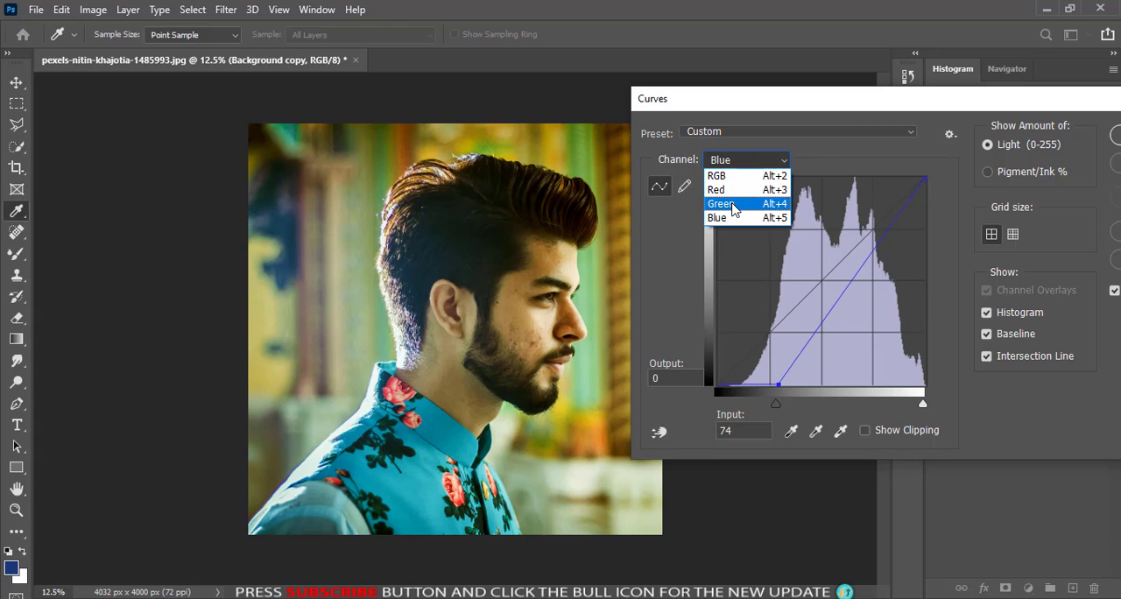
key("Up")
key("Return")
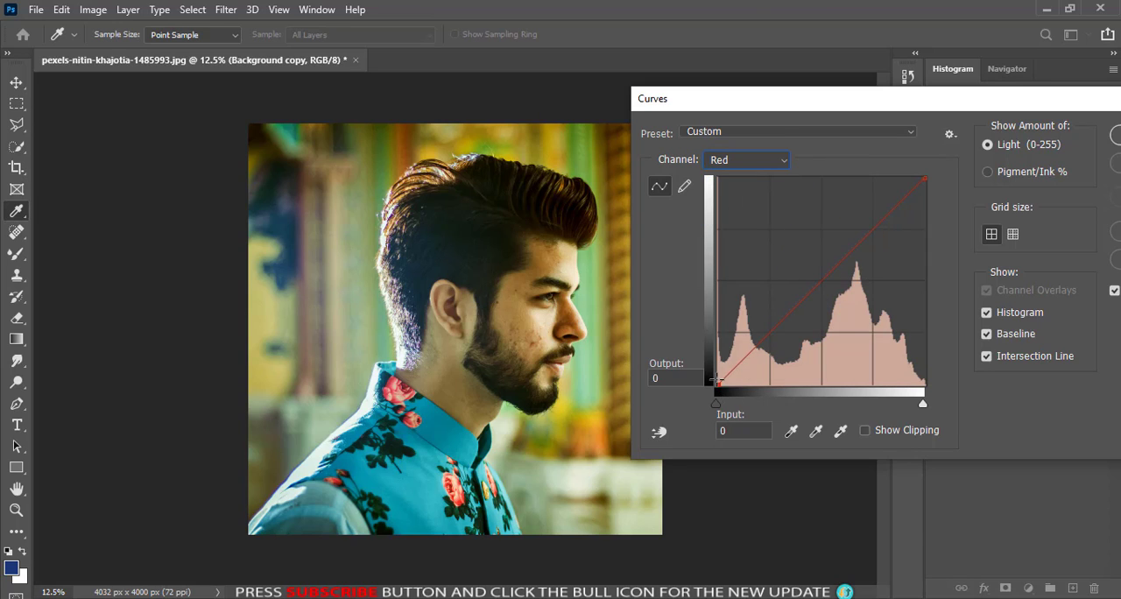
left_click_drag(716, 407, 746, 403)
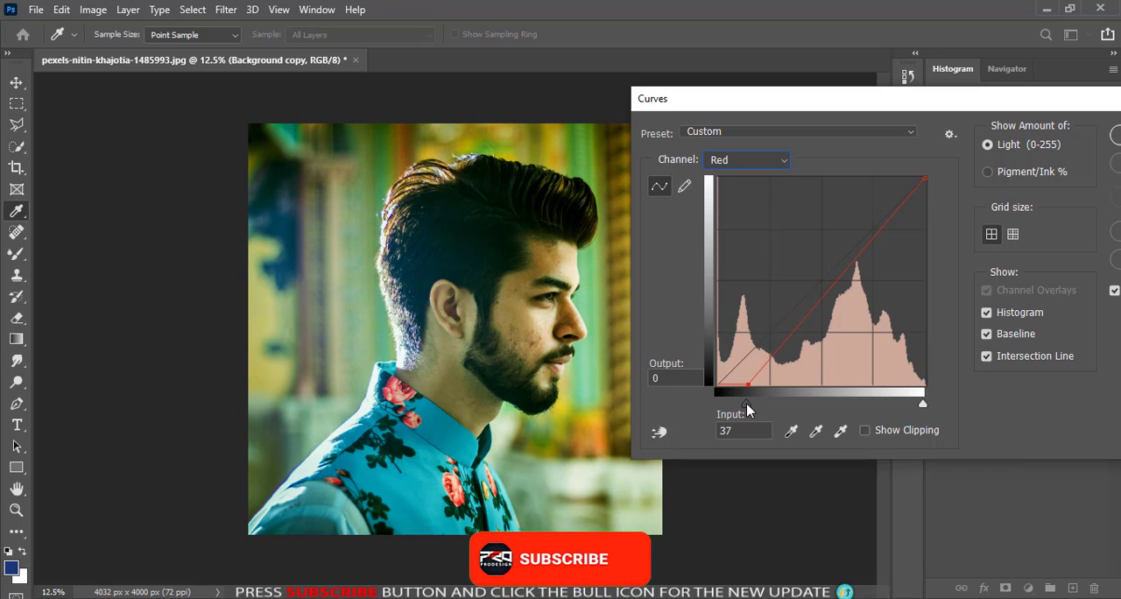
left_click_drag(1020, 99, 890, 100)
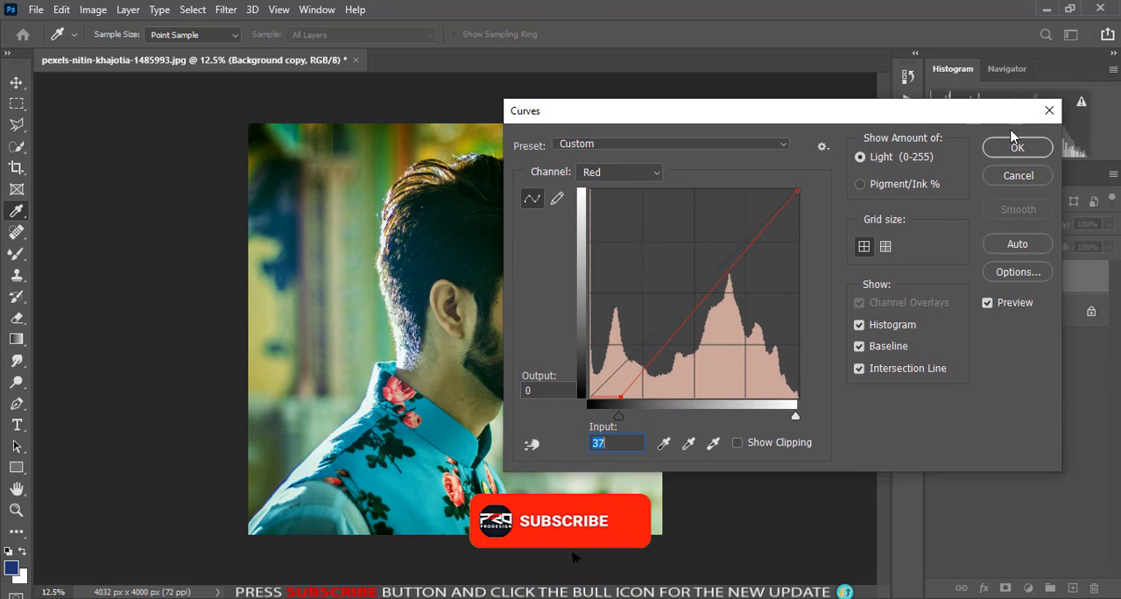
left_click(1007, 149)
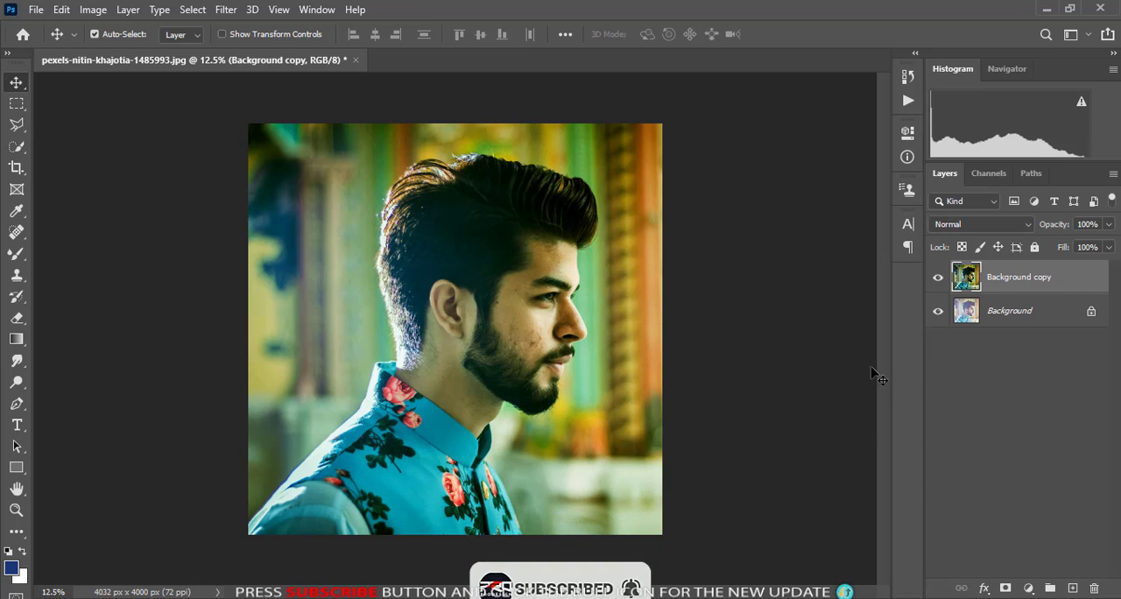
- Compare the image with and without the Background copy layer by toggling that layer's visibility
left_click(937, 277)
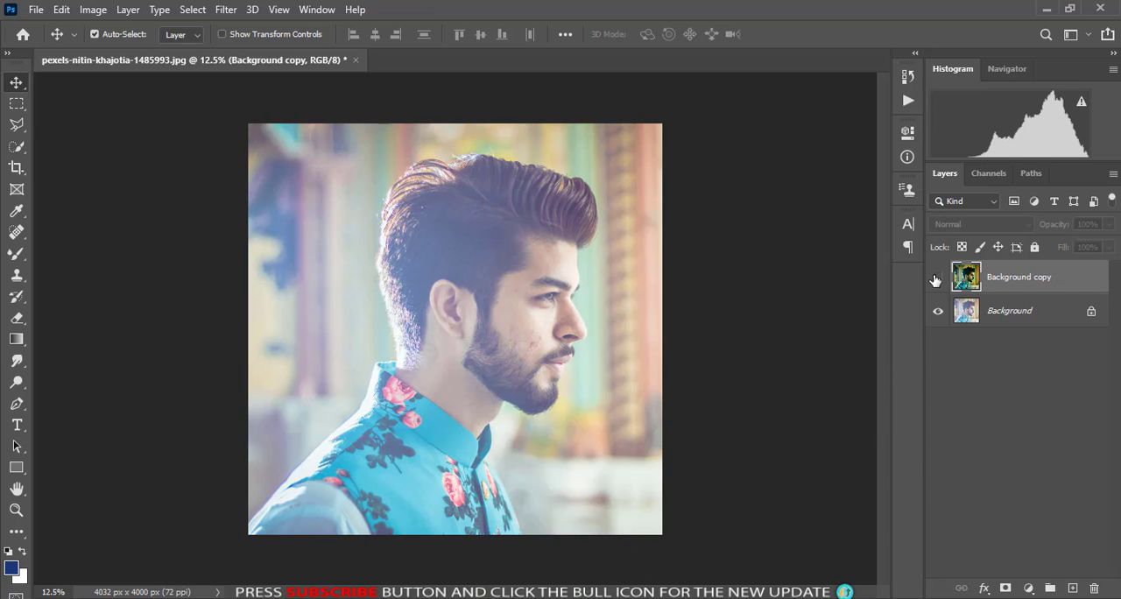
left_click(937, 278)
left_click(938, 277)
left_click(938, 277)
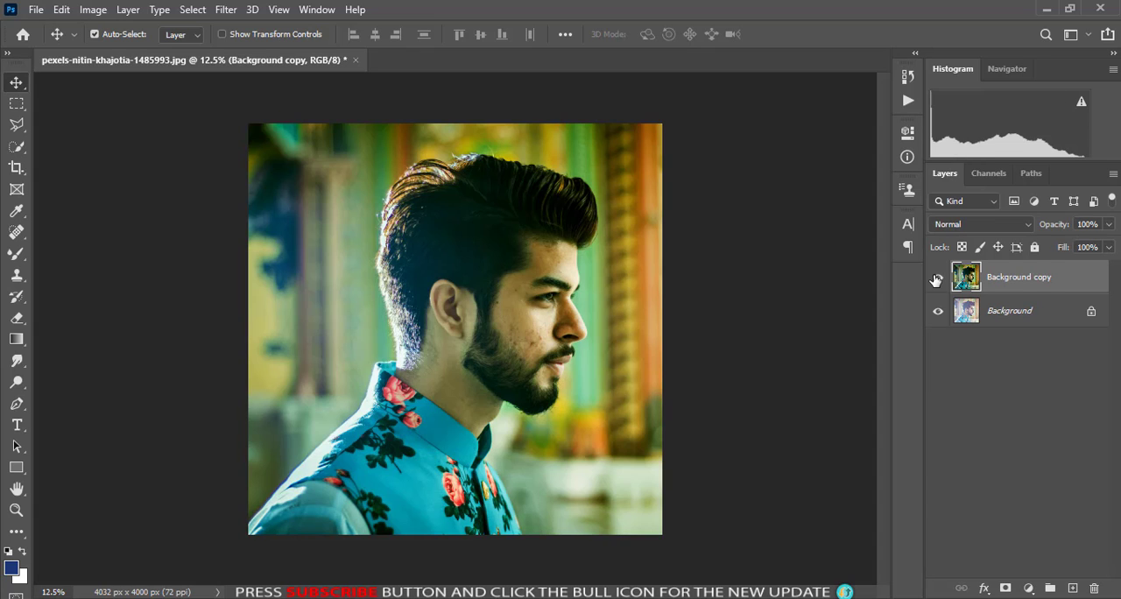
left_click(938, 278)
left_click(938, 278)
- Open the Camera Raw Filter on the Background copy layer with the man's face framed at 33.3%
left_click(226, 10)
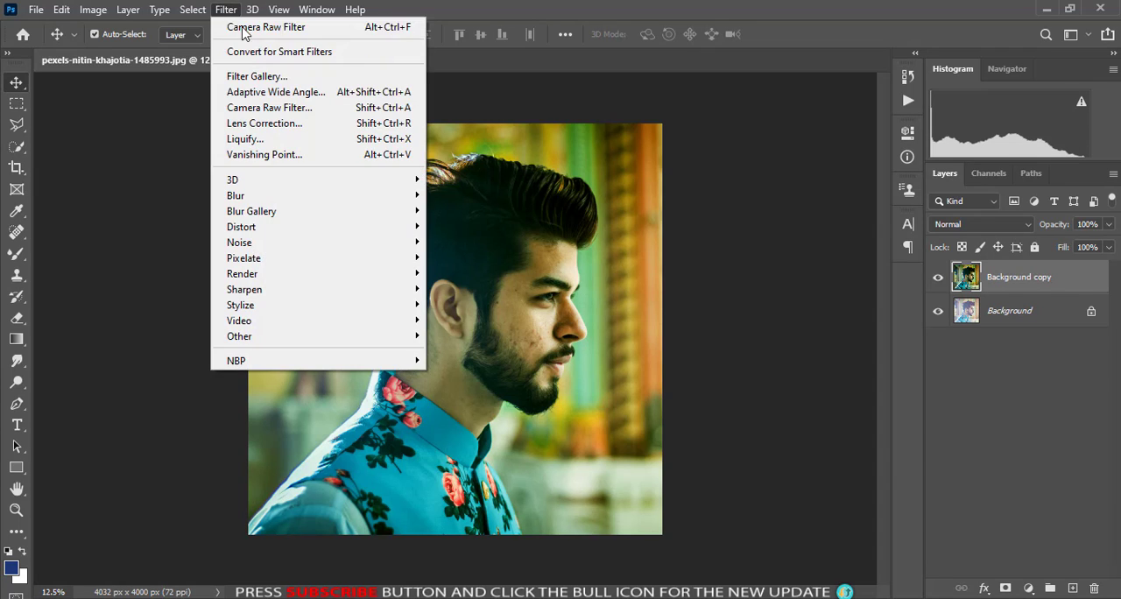
left_click(259, 107)
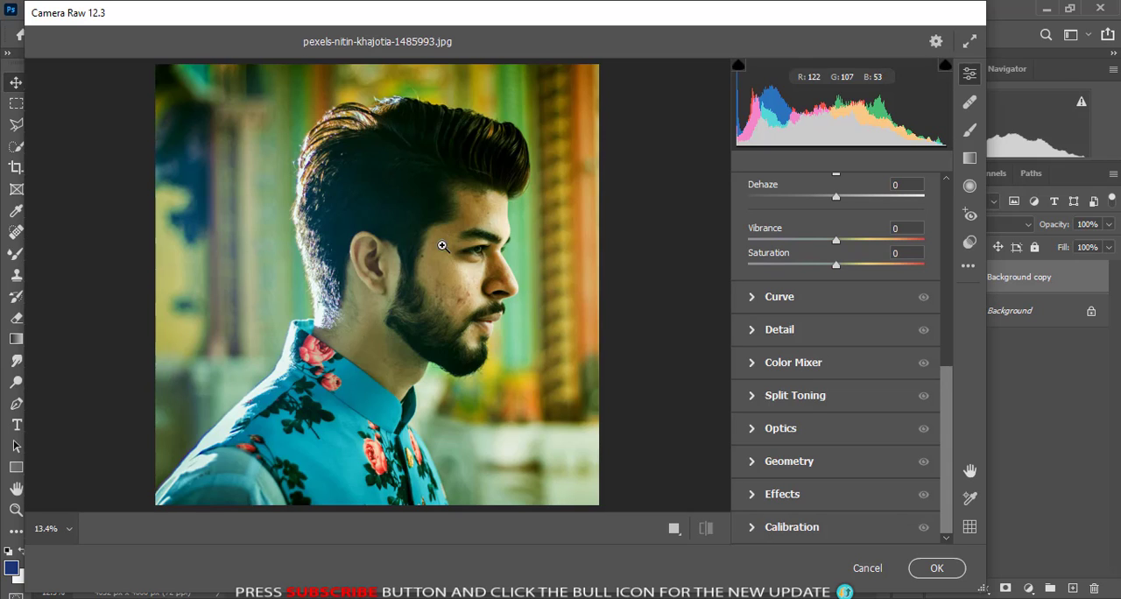
left_click(434, 268)
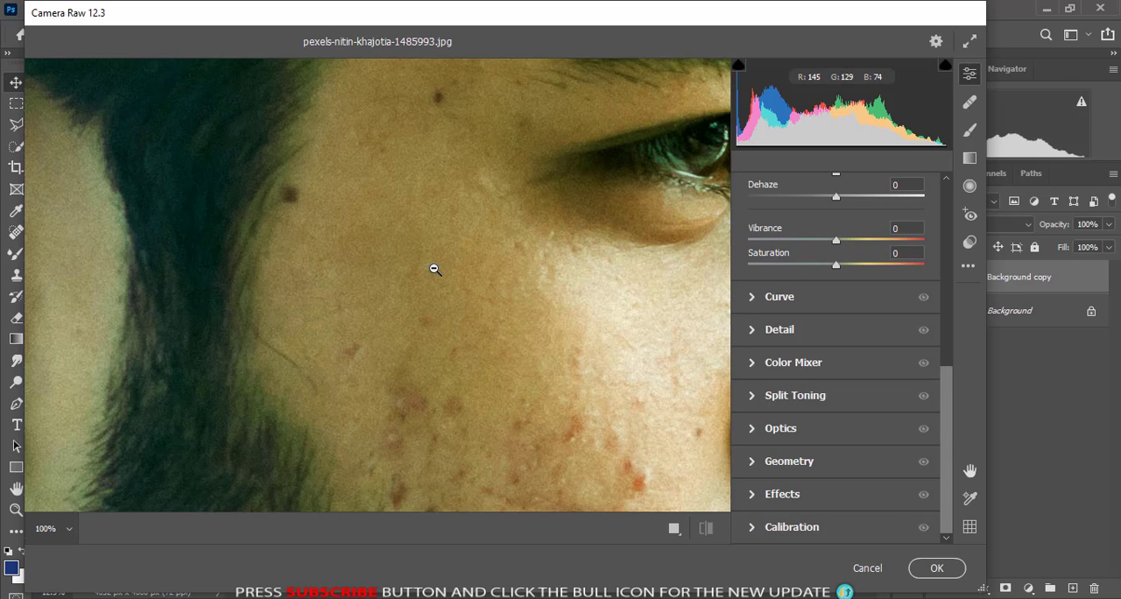
left_click(435, 269)
left_click(54, 529)
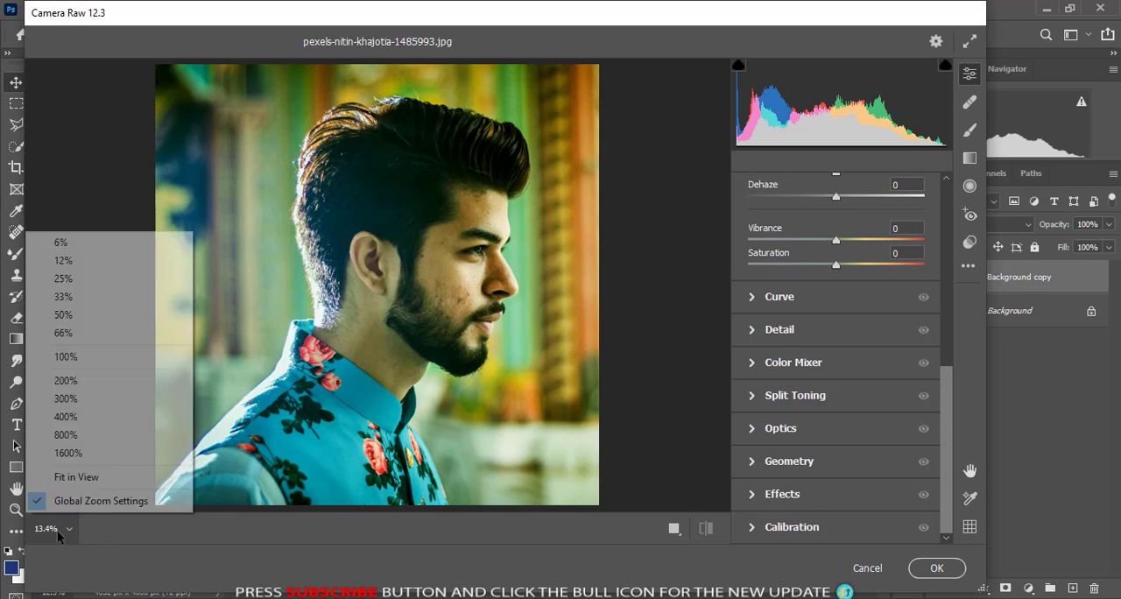
left_click(63, 260)
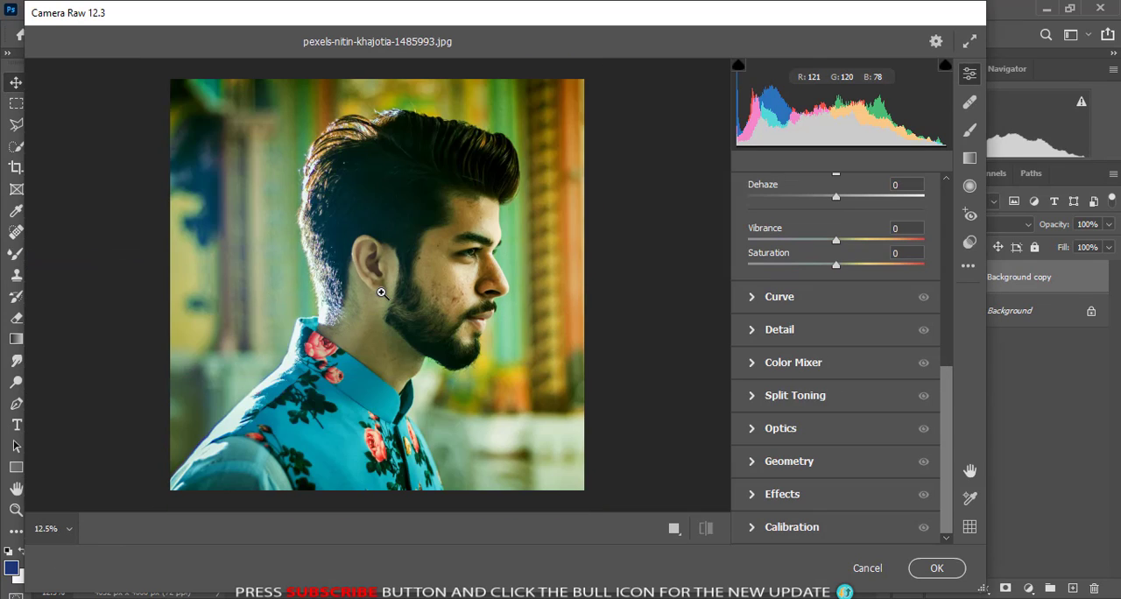
left_click(381, 291)
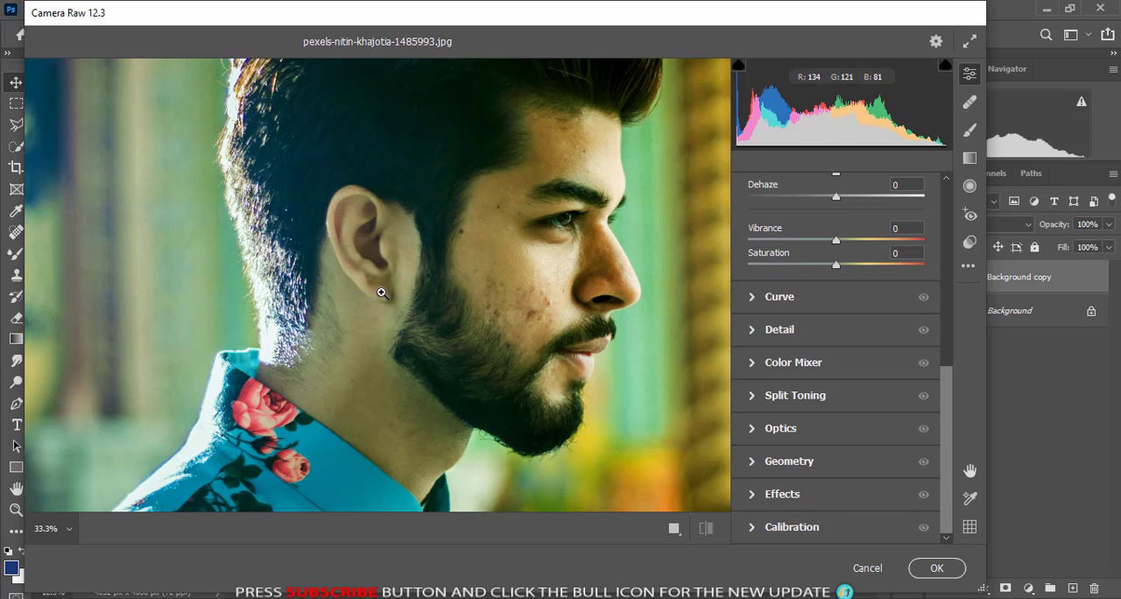
left_click(382, 292)
left_click_drag(451, 286, 349, 286)
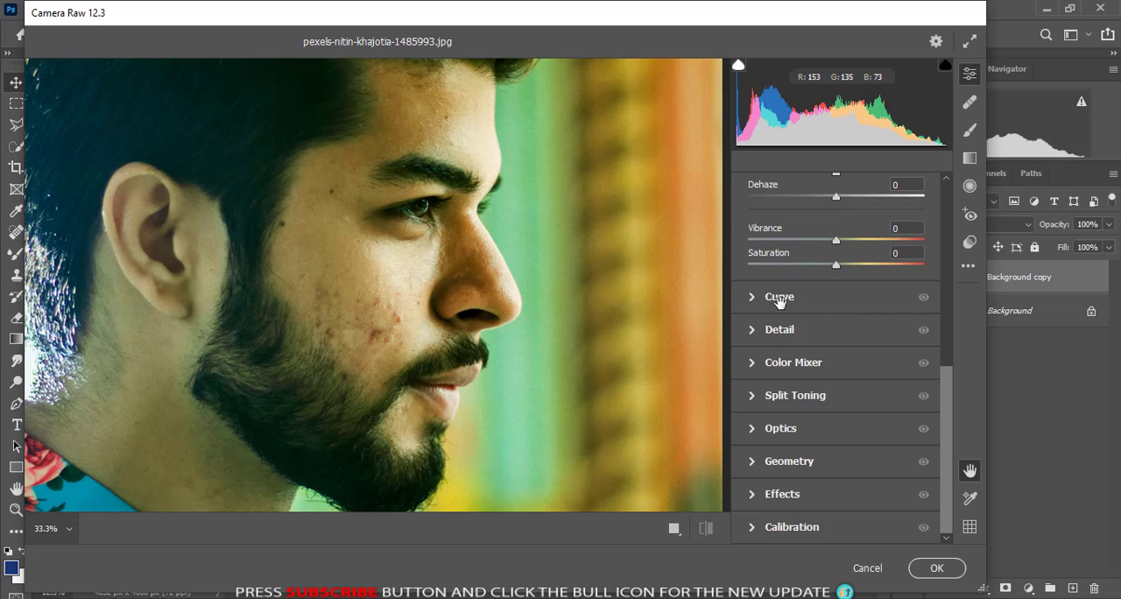
- Set the Basic Exposure to +0.50 and Contrast to -50 in Camera Raw
left_click_drag(947, 409, 960, 221)
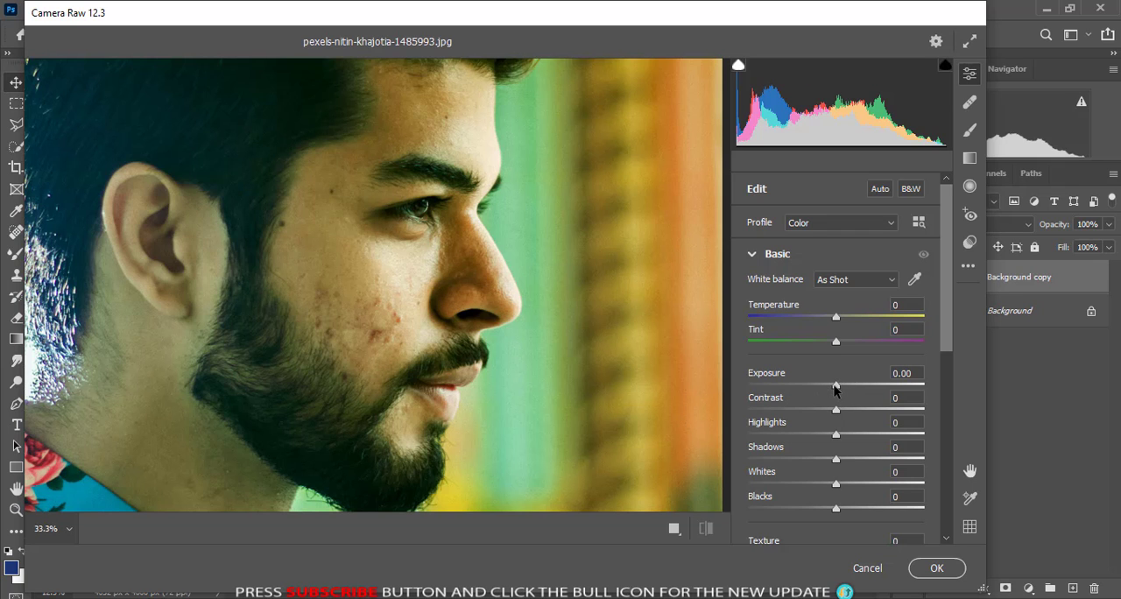
left_click_drag(835, 386, 844, 386)
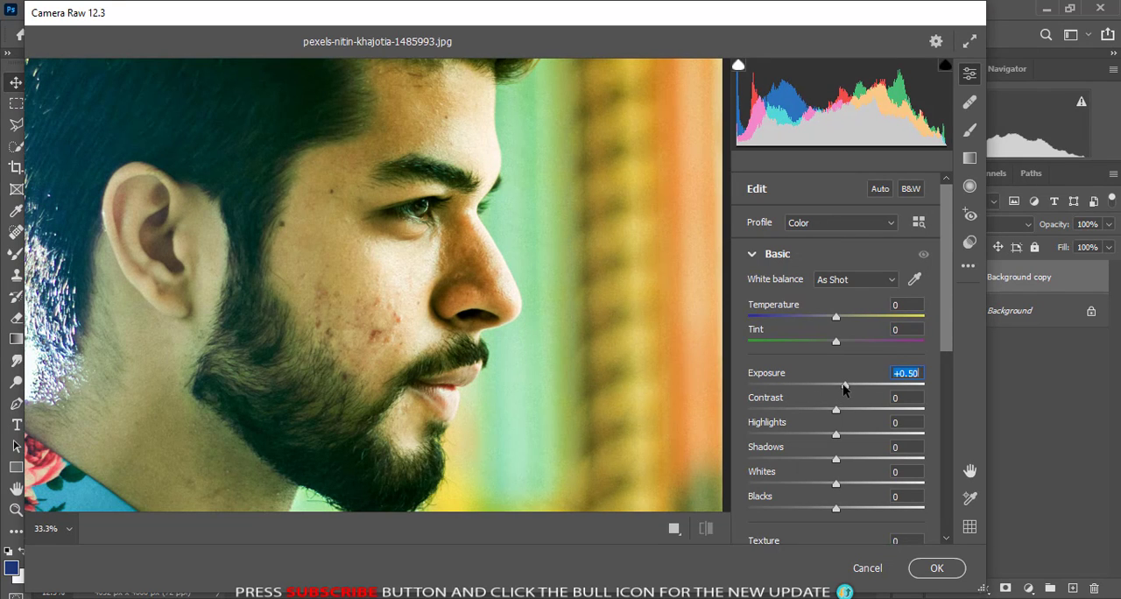
key("Tab")
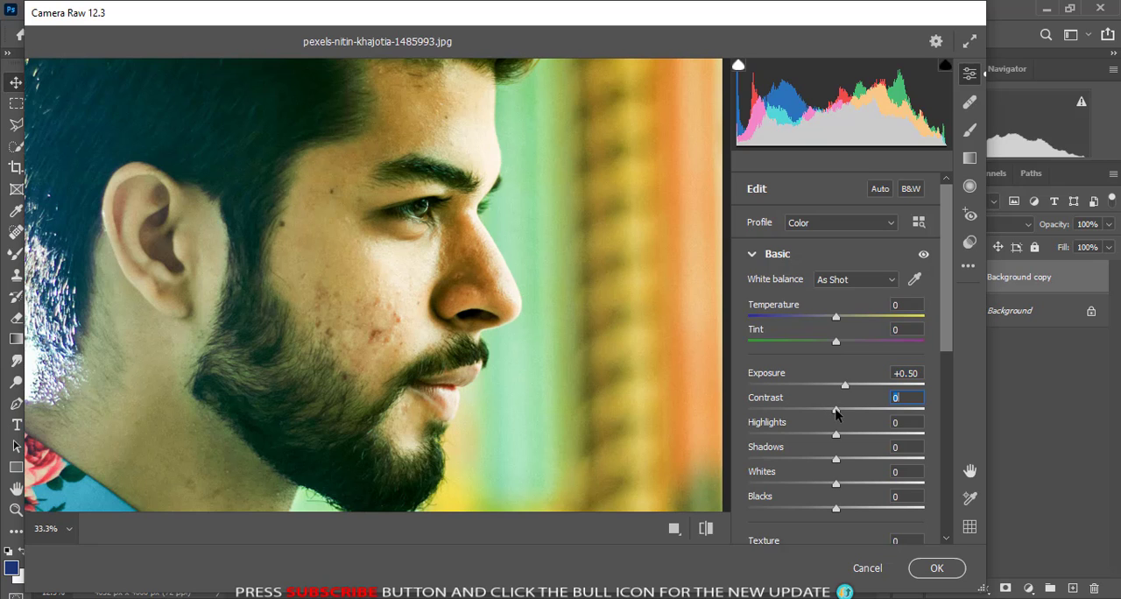
left_click_drag(837, 414, 792, 414)
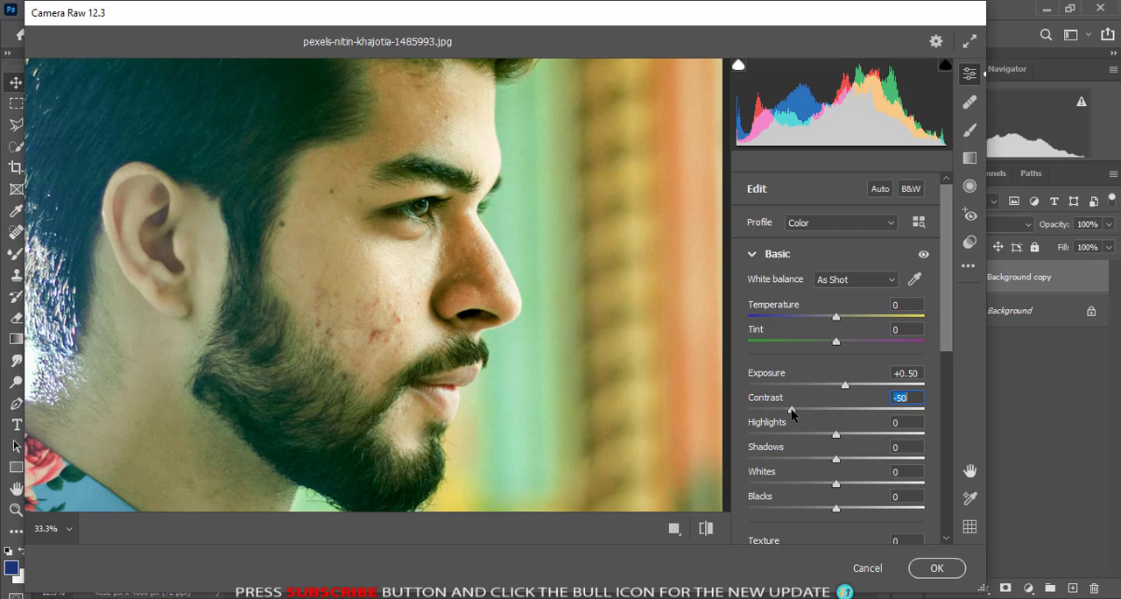
- Reduce the Basic Highlights to -40 and Shadows to -30
scroll(541, 383, "down", 6)
scroll(540, 383, "up", 5)
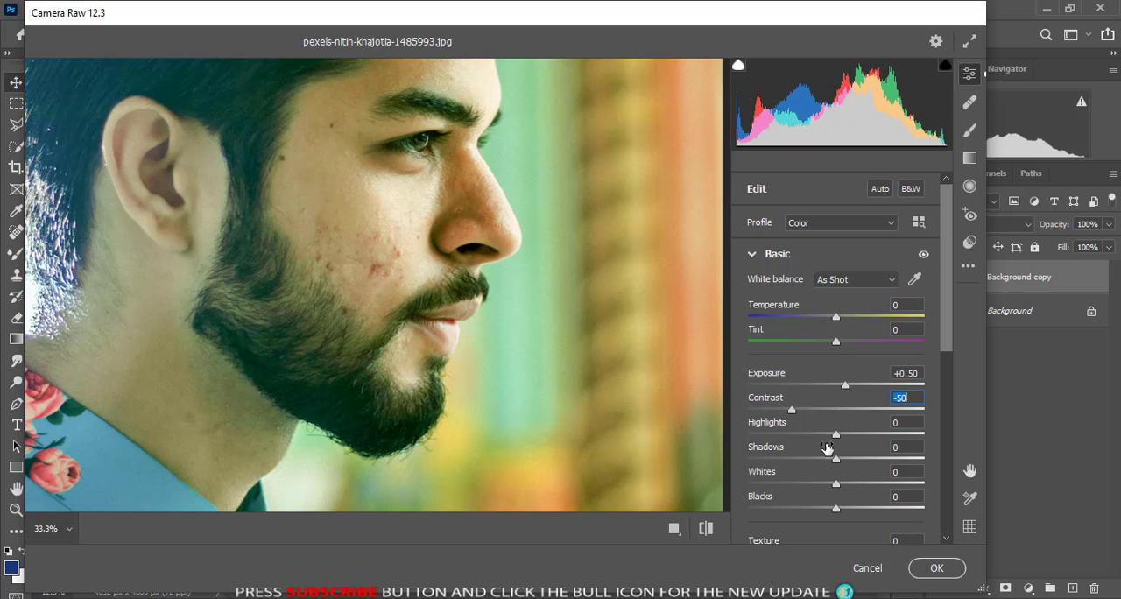
left_click_drag(836, 435, 803, 438)
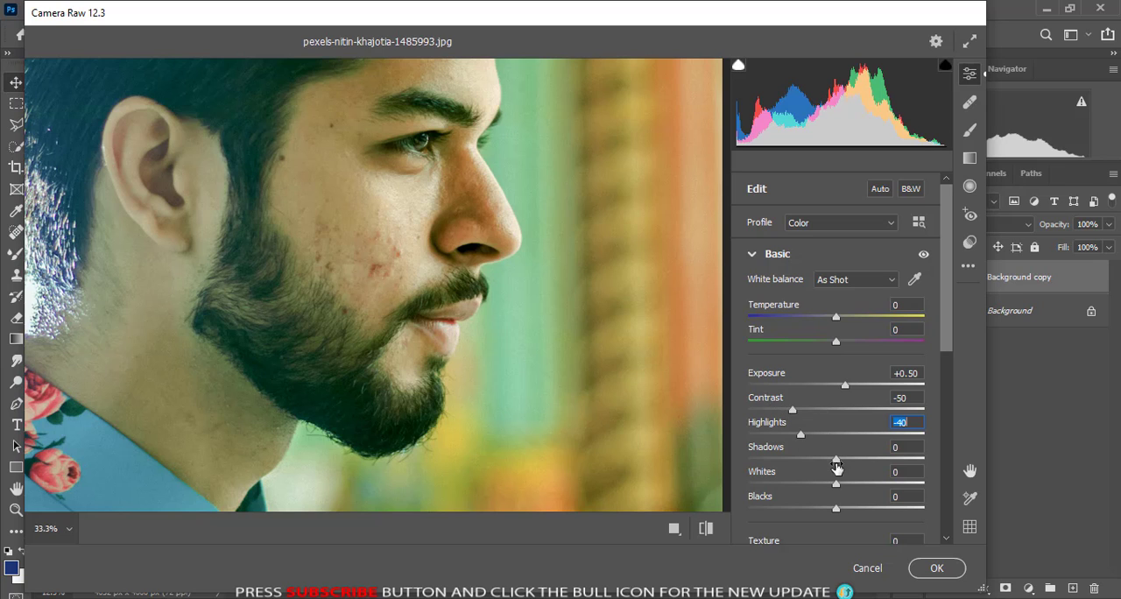
left_click_drag(834, 461, 809, 462)
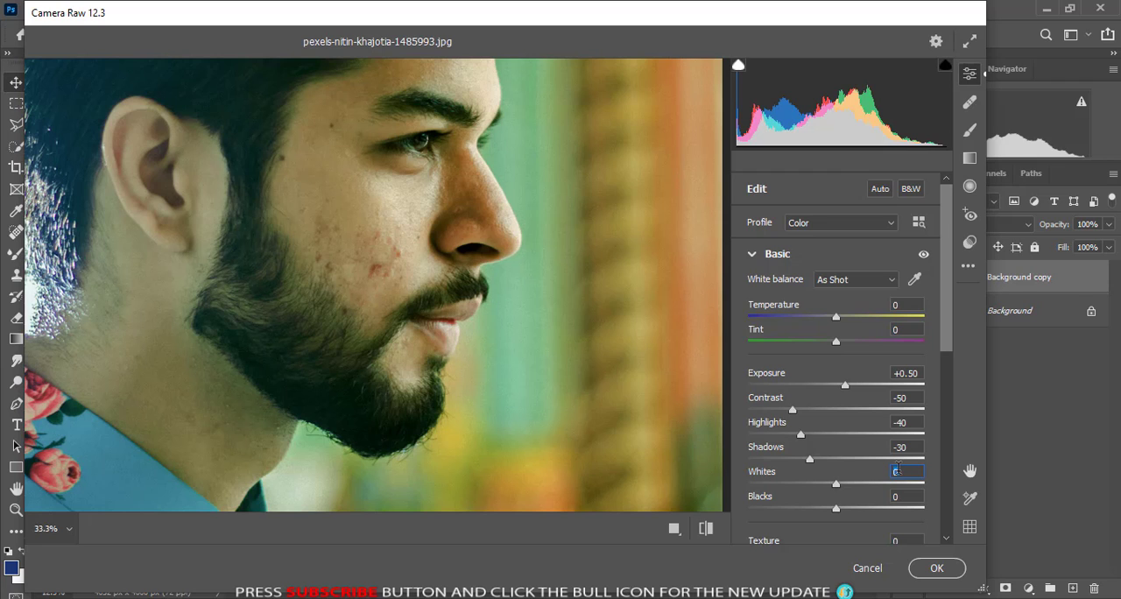
- Raise Whites to +19 and fine-tune Shadows to -32, trying stronger values for both on the way
left_click(895, 471)
type("24")
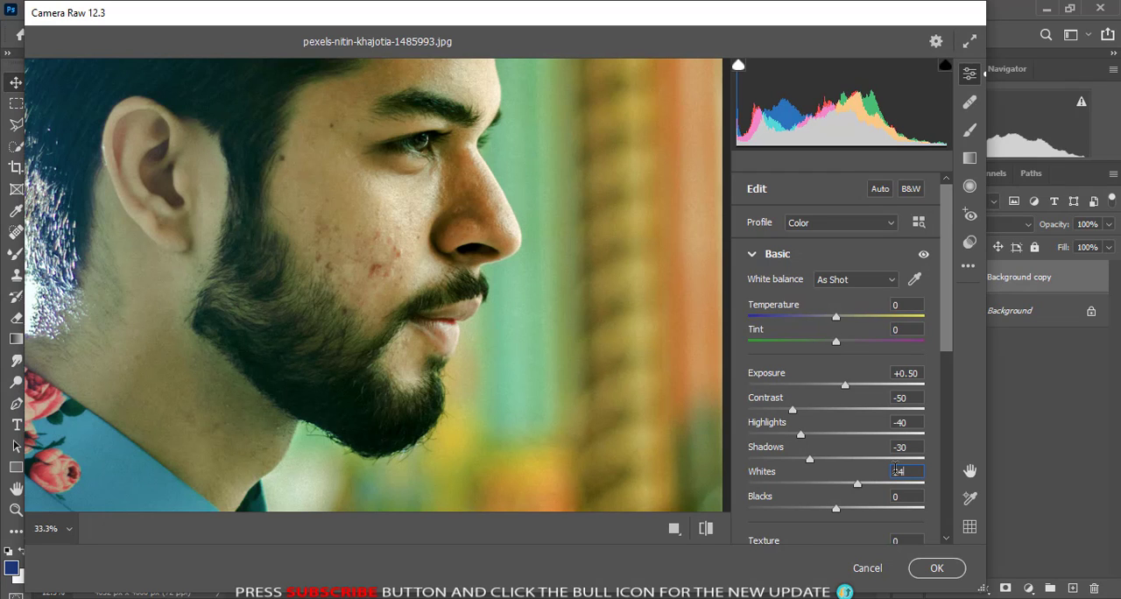
left_click_drag(809, 460, 783, 467)
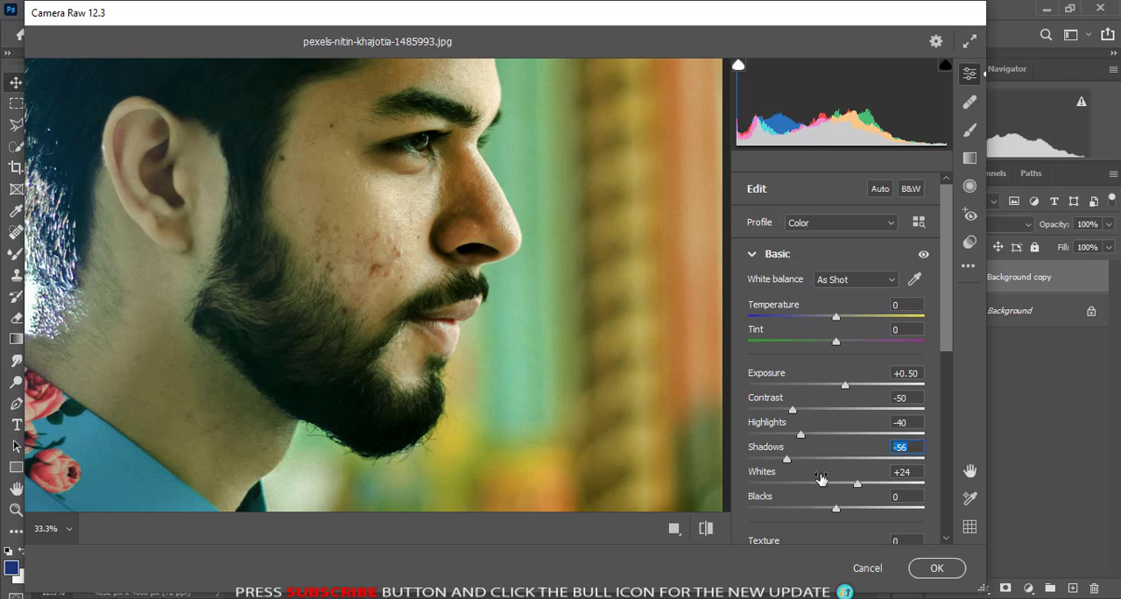
left_click_drag(788, 464, 807, 462)
mouse_move(857, 488)
left_mouse_down()
mouse_move(788, 490)
mouse_move(863, 484)
mouse_move(852, 484)
left_mouse_up()
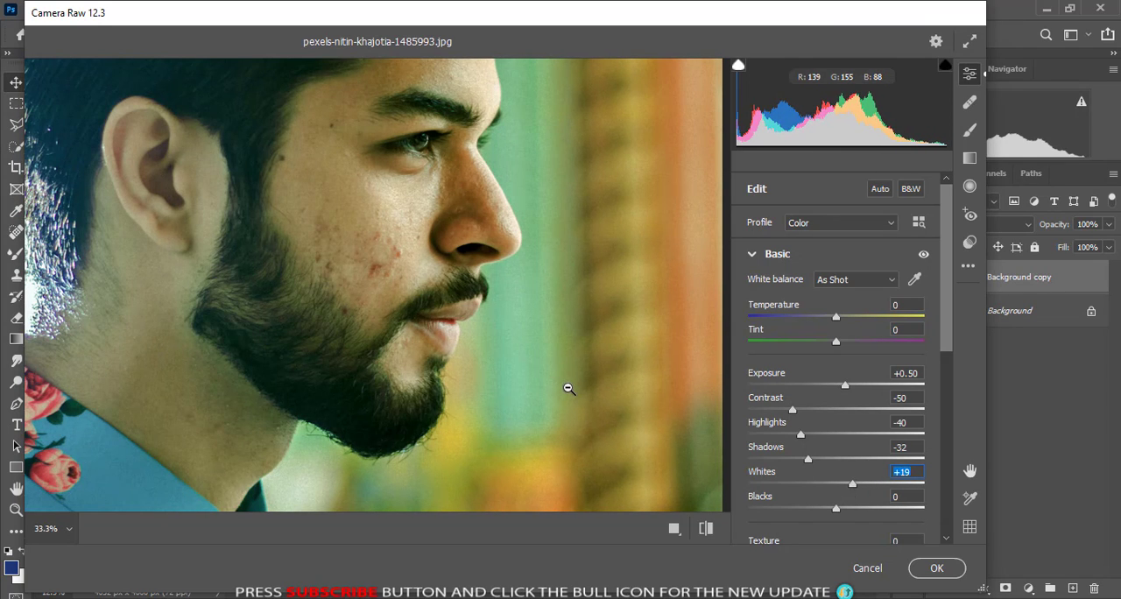
- Lower Blacks to -33 and check the effect on the shirt, hair and face
scroll(569, 388, "down", 5)
scroll(569, 388, "up", 6)
scroll(568, 388, "down", 5)
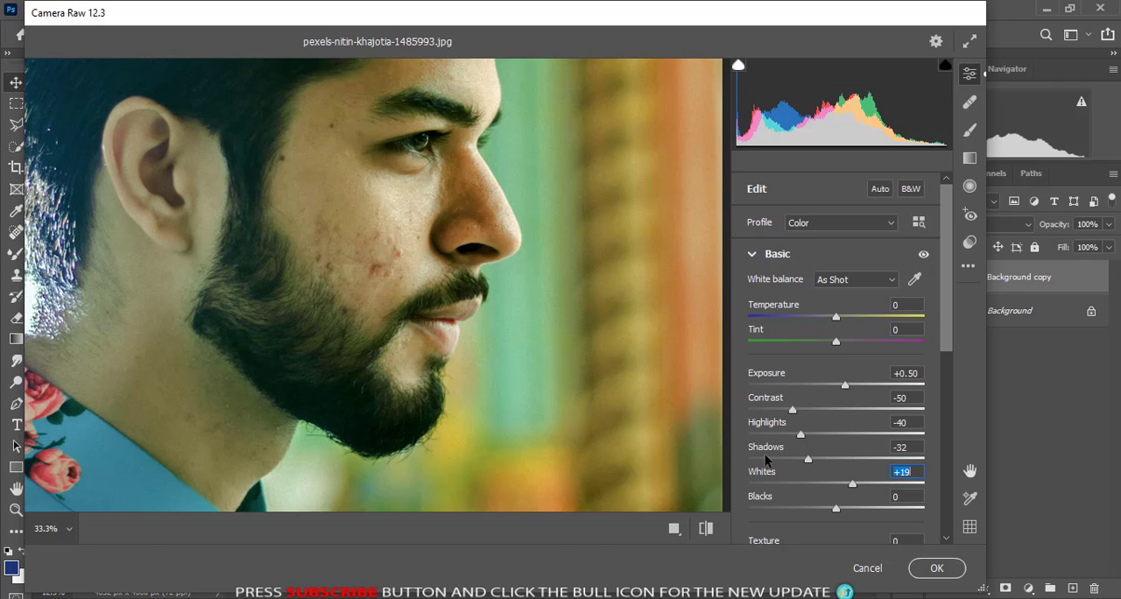
left_click_drag(835, 512, 806, 512)
scroll(364, 343, "down", 3)
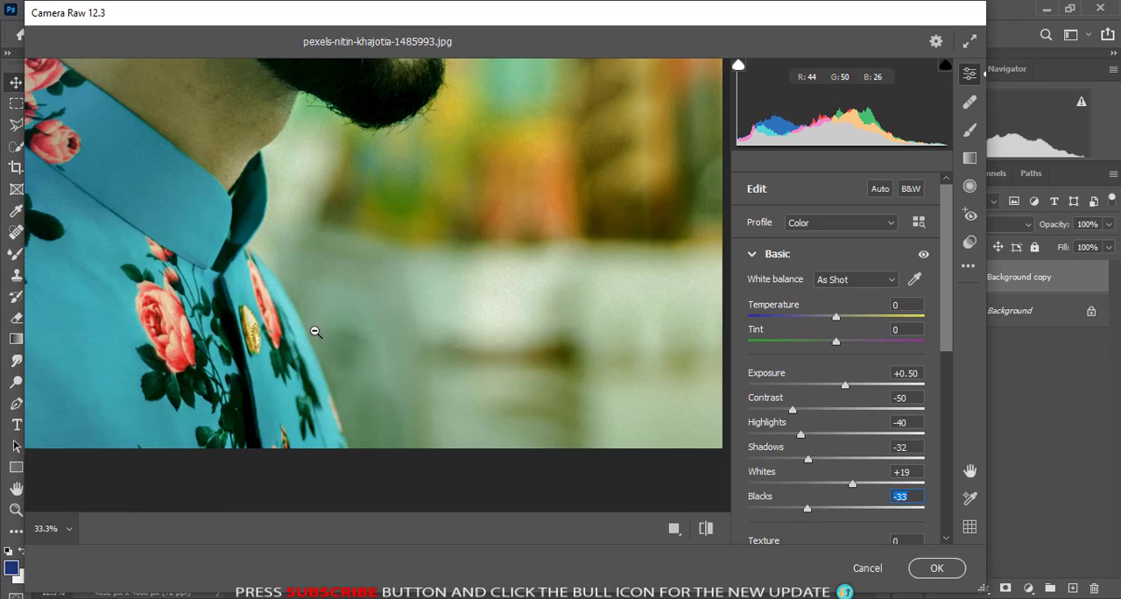
scroll(321, 333, "up", 8)
scroll(350, 341, "down", 5)
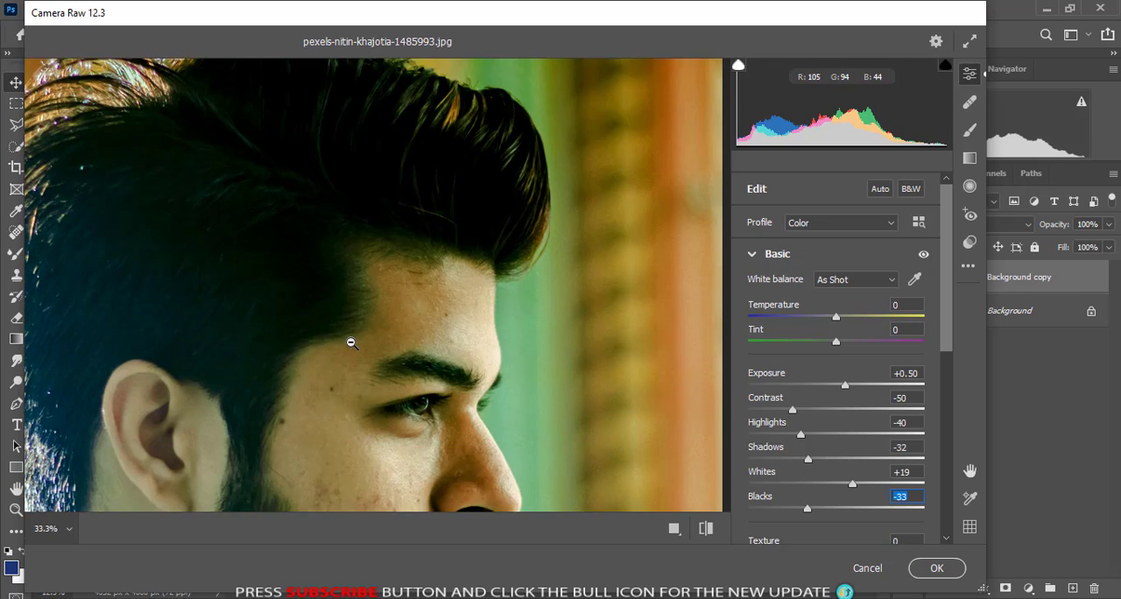
scroll(356, 336, "up", 1)
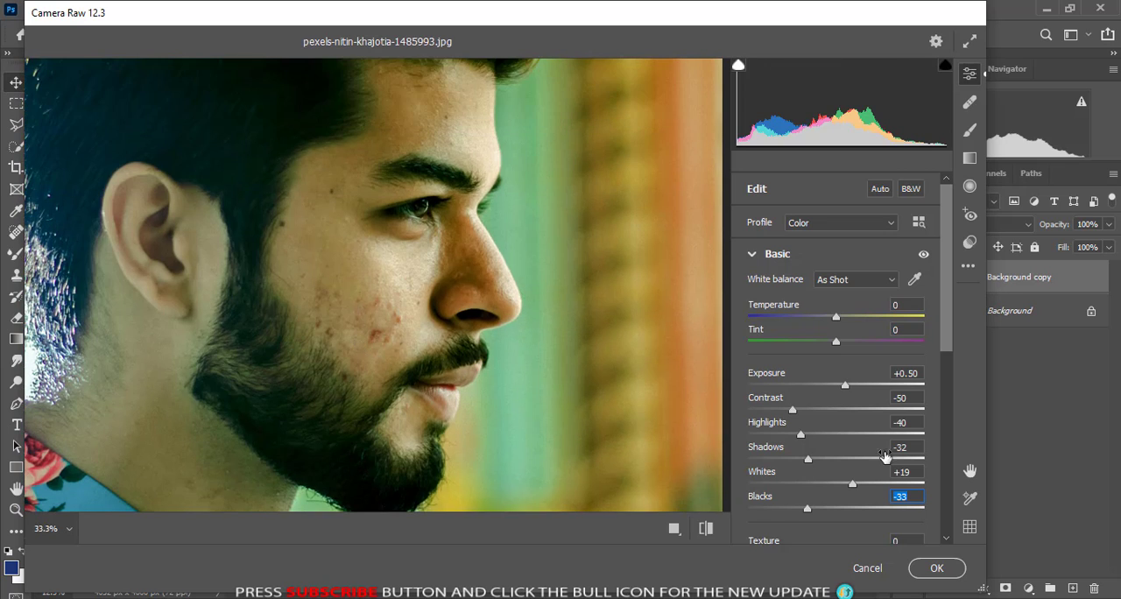
- Soften the portrait with Texture -24 and Clarity -42, and set Dehaze to +21
scroll(946, 370, "down", 5)
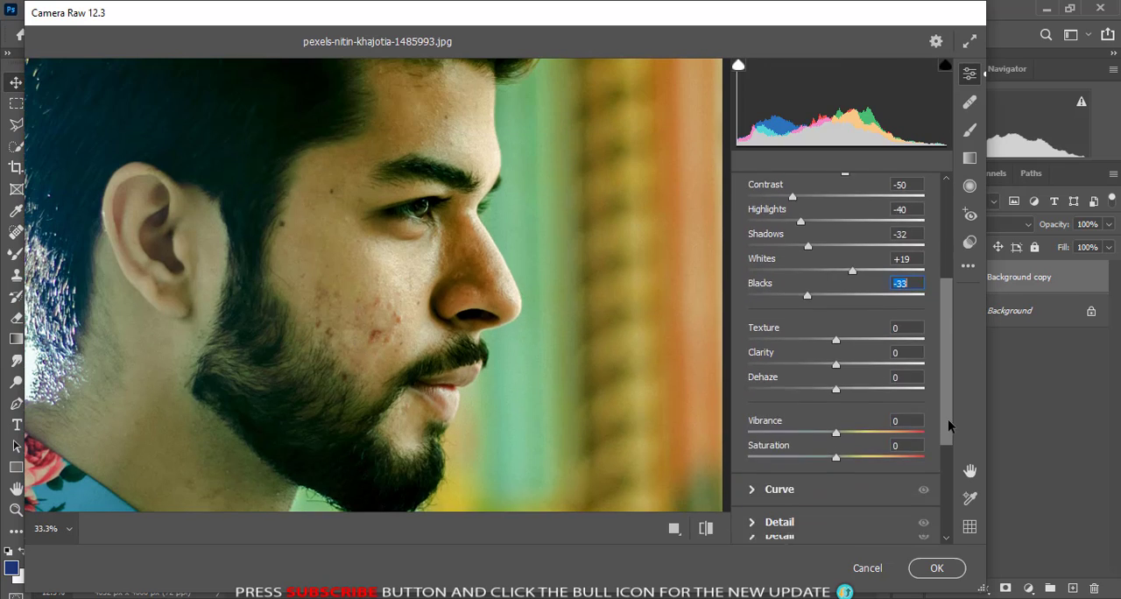
mouse_move(836, 327)
left_mouse_down()
mouse_move(863, 329)
mouse_move(795, 333)
mouse_move(816, 330)
left_mouse_up()
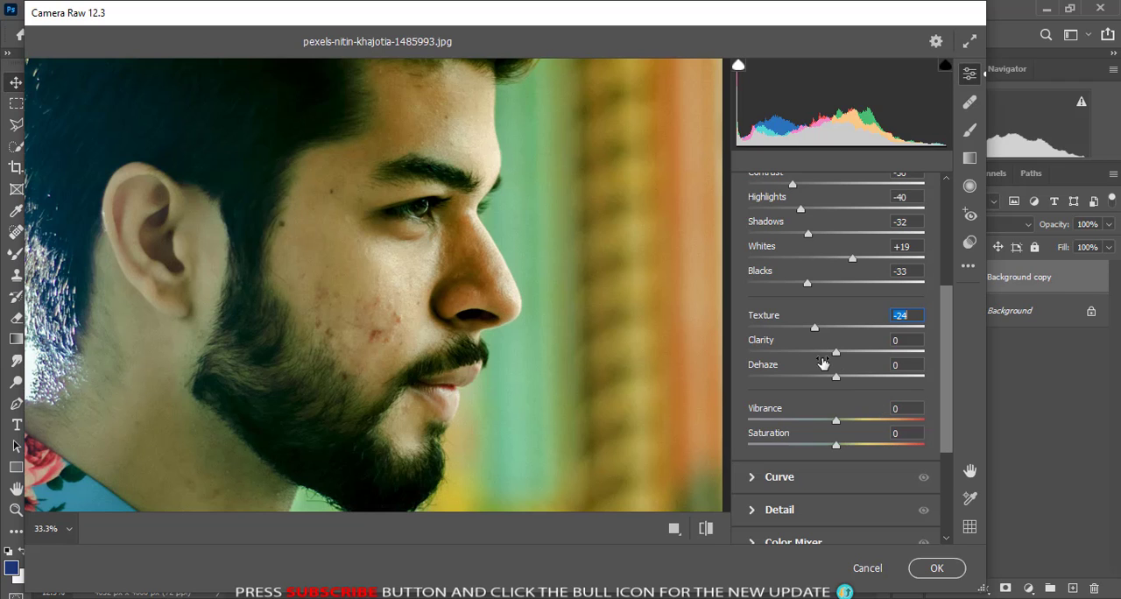
left_click_drag(835, 353, 853, 377)
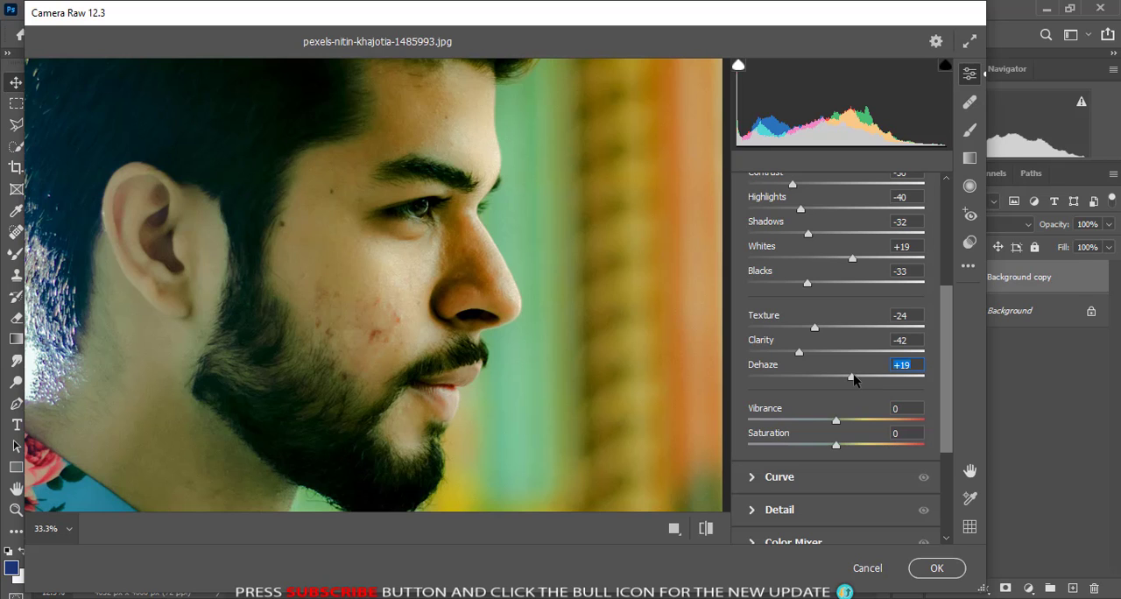
- Set Vibrance to +6 and Saturation to -22
left_click_drag(836, 422, 846, 447)
left_click_drag(842, 450, 822, 448)
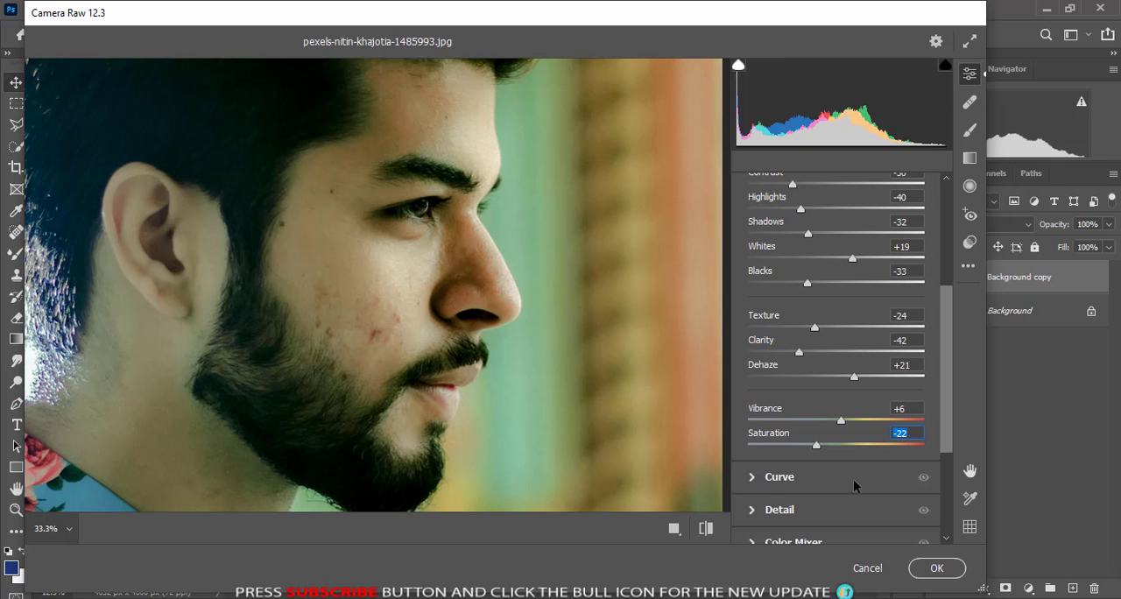
- Set Saturation to -32 and apply the Camera Raw adjustments to the Background copy layer
mouse_move(816, 448)
left_mouse_down()
mouse_move(848, 448)
mouse_move(821, 450)
left_mouse_up()
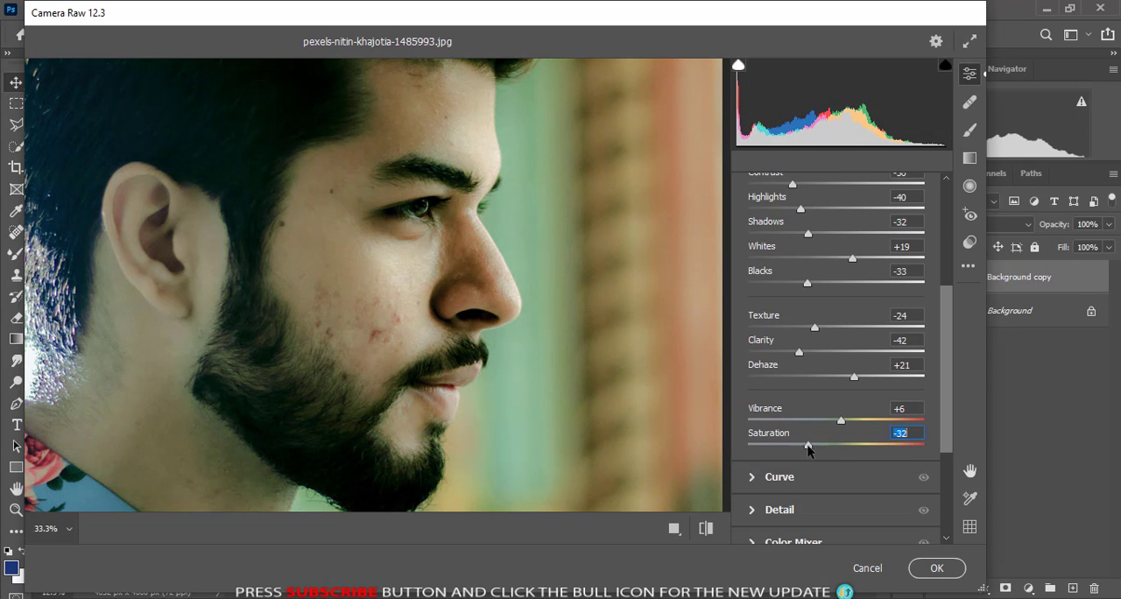
scroll(891, 438, "down", 3)
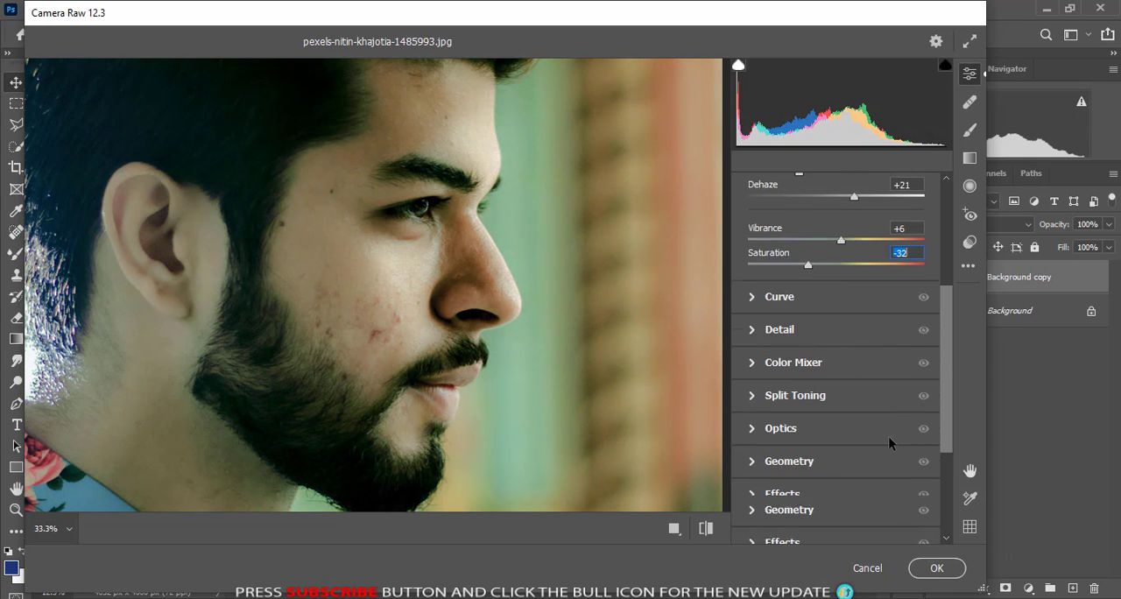
left_click(934, 569)
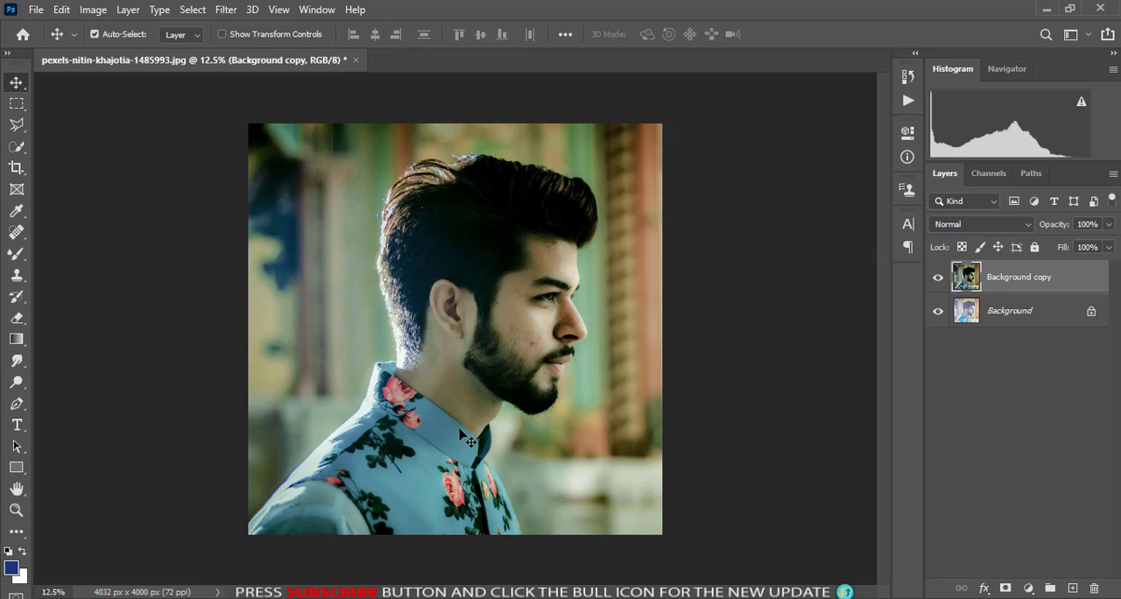
- Duplicate the color-graded Background copy layer
key("ctrl+plus")
key("ctrl+plus")
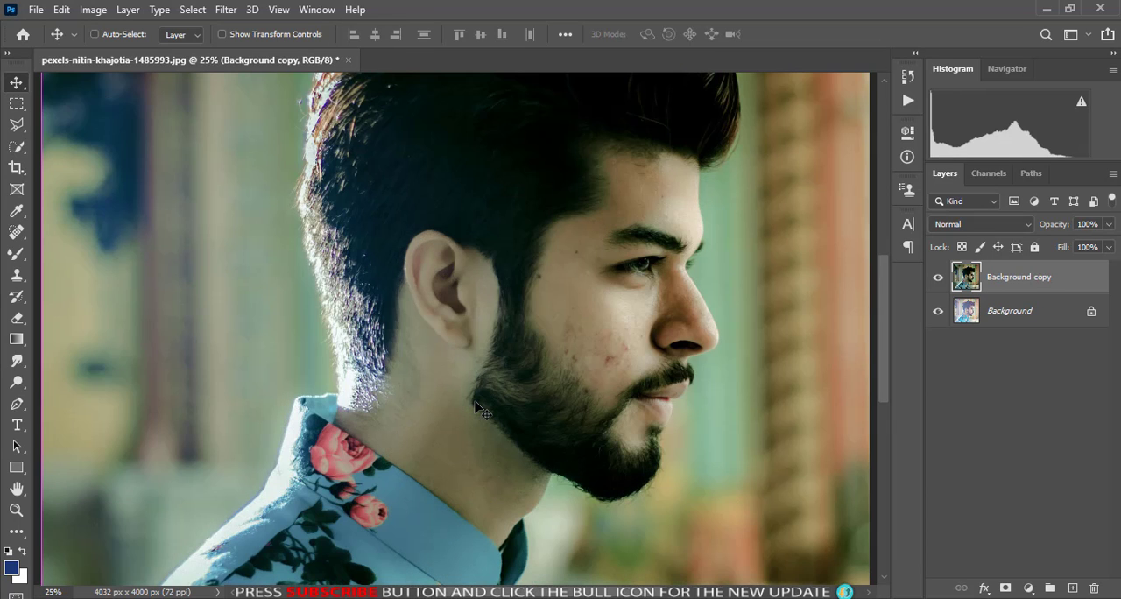
left_click_drag(1077, 283, 1074, 585)
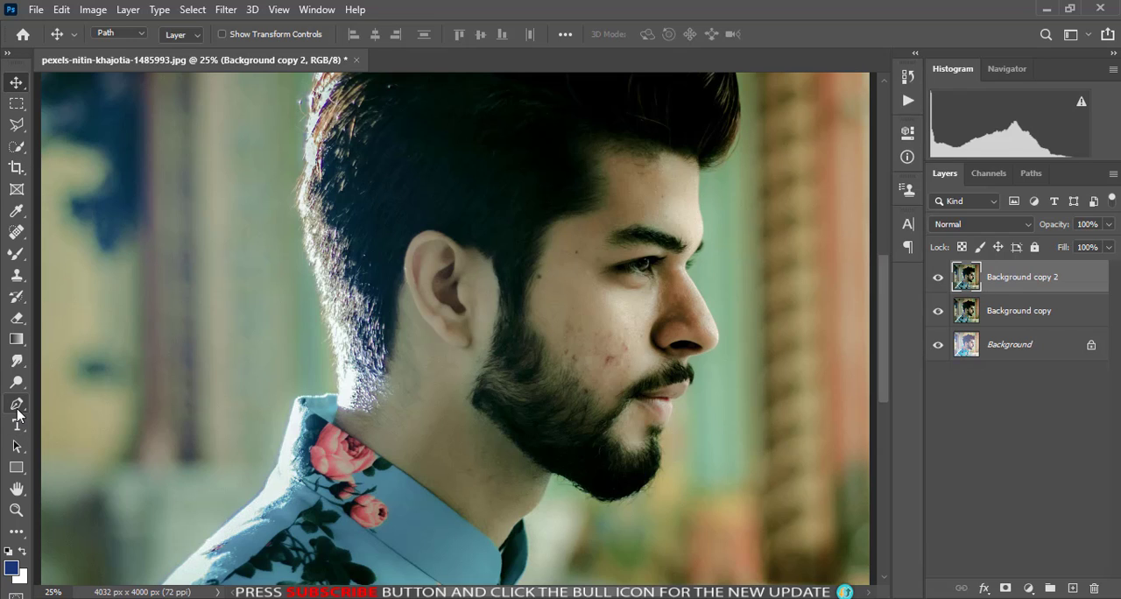
- Outline the skin between the earlobe and the beard edge with a Pen path and convert it to a selection
left_click_drag(17, 414, 78, 412)
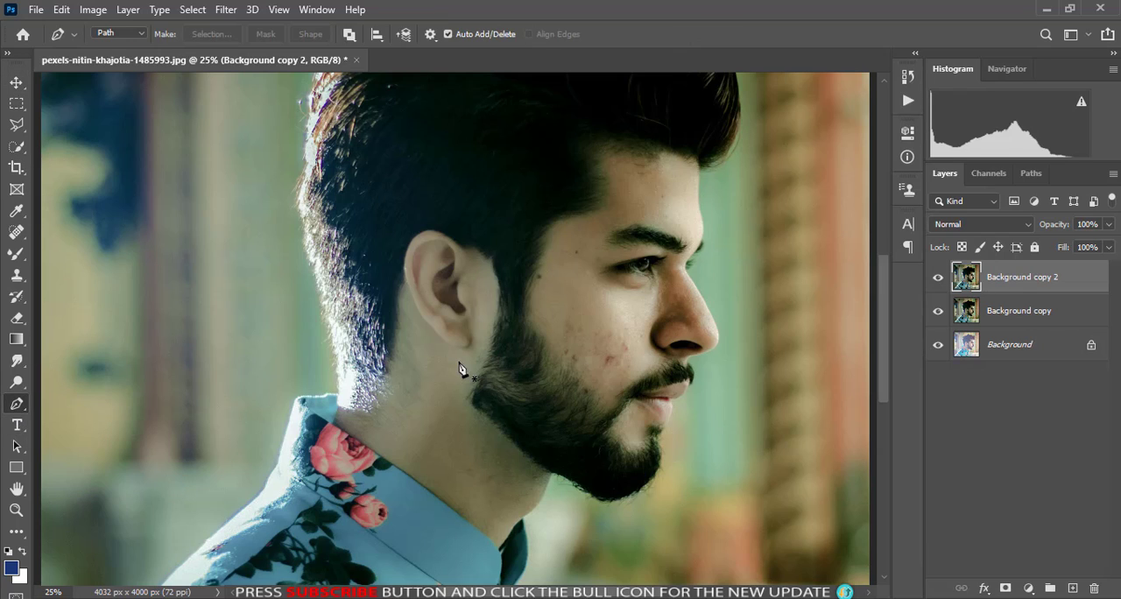
scroll(462, 368, "up", 2)
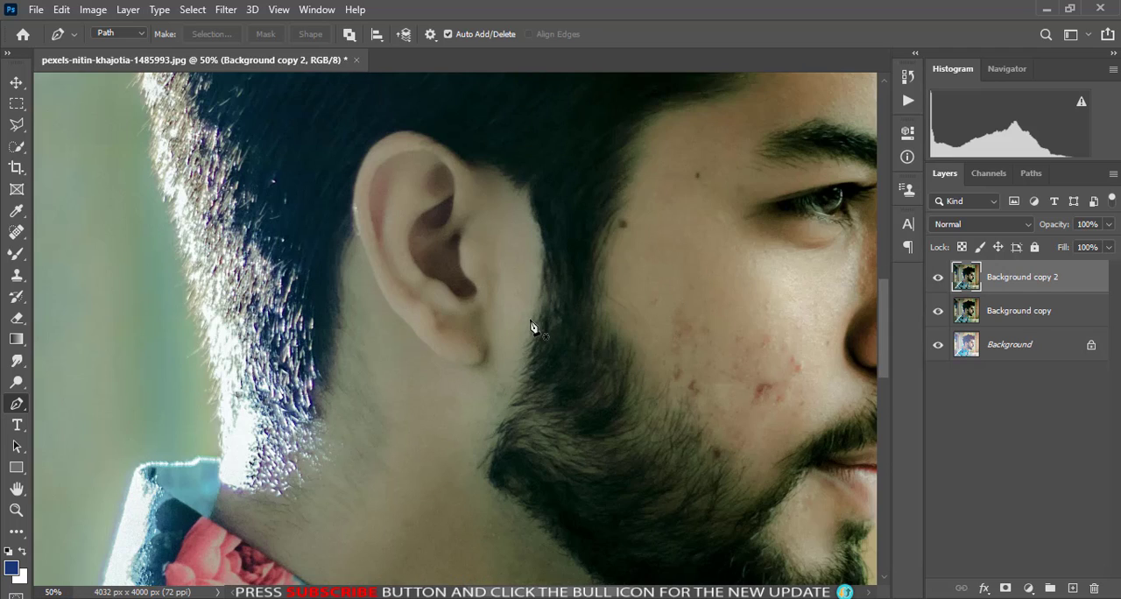
scroll(542, 191, "down", 2)
left_click(529, 147)
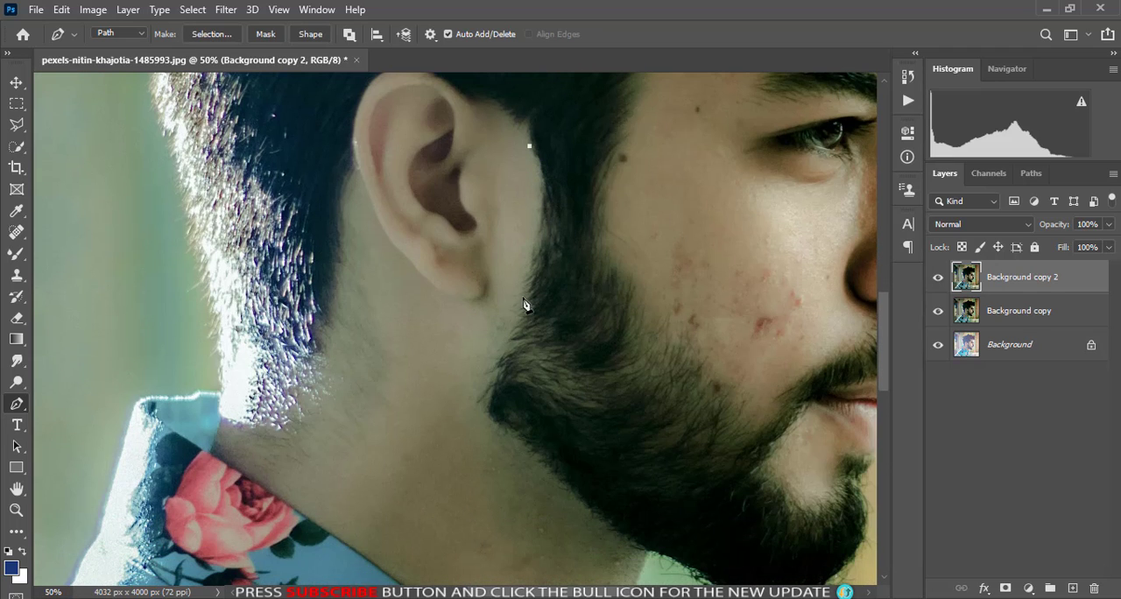
left_click_drag(507, 348, 437, 496)
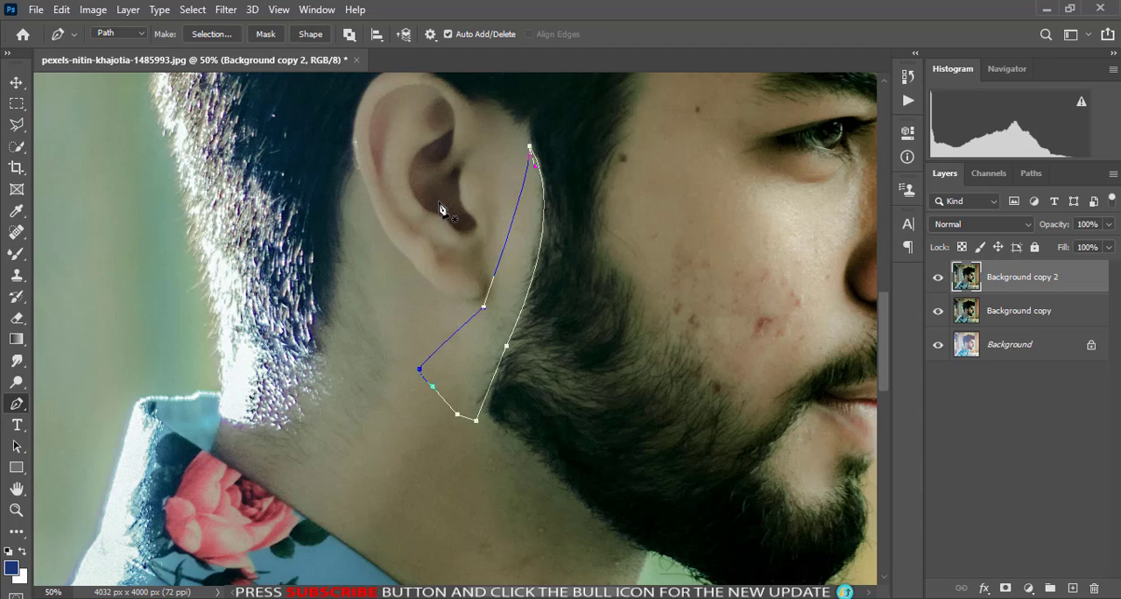
key("ctrl+Return")
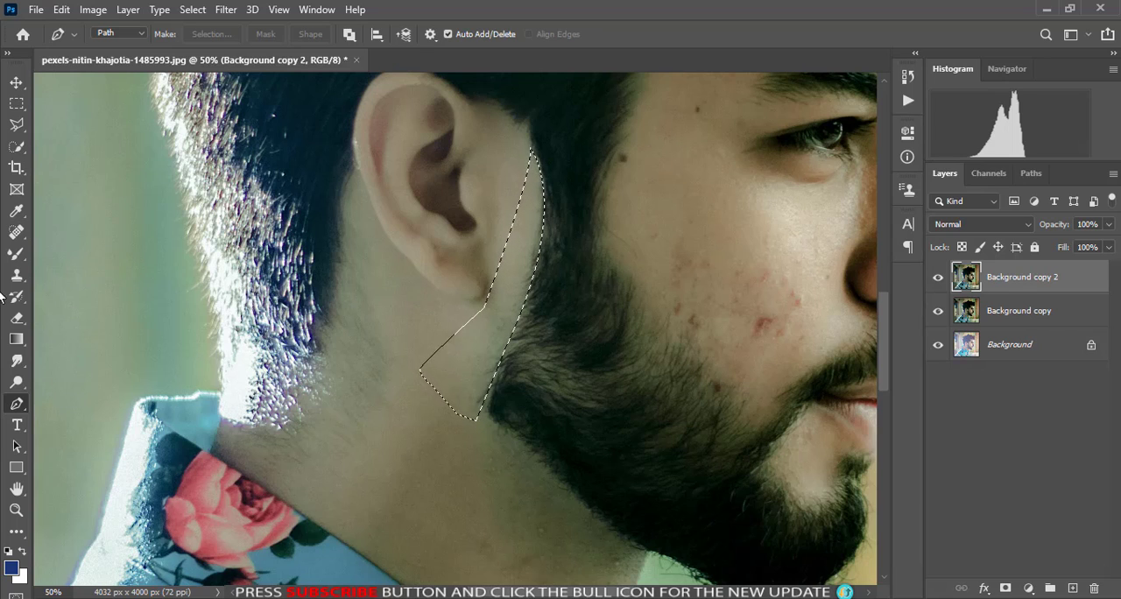
- Set the Clone Stamp brush size to 39 px and slightly adjust its hardness
left_click(17, 274)
right_click(372, 294)
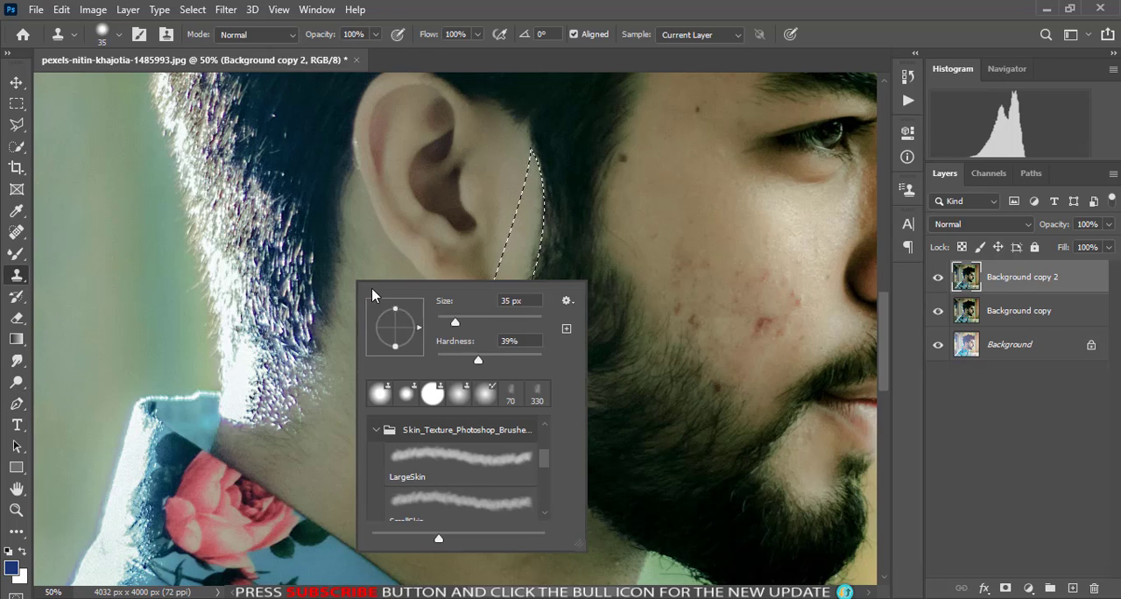
left_click_drag(479, 360, 482, 361)
left_click_drag(455, 321, 461, 324)
left_click(511, 273)
left_click(560, 250)
- Clone clean skin over the stray beard hairs inside the selection beside the ear, and deselect
key("ctrl+plus")
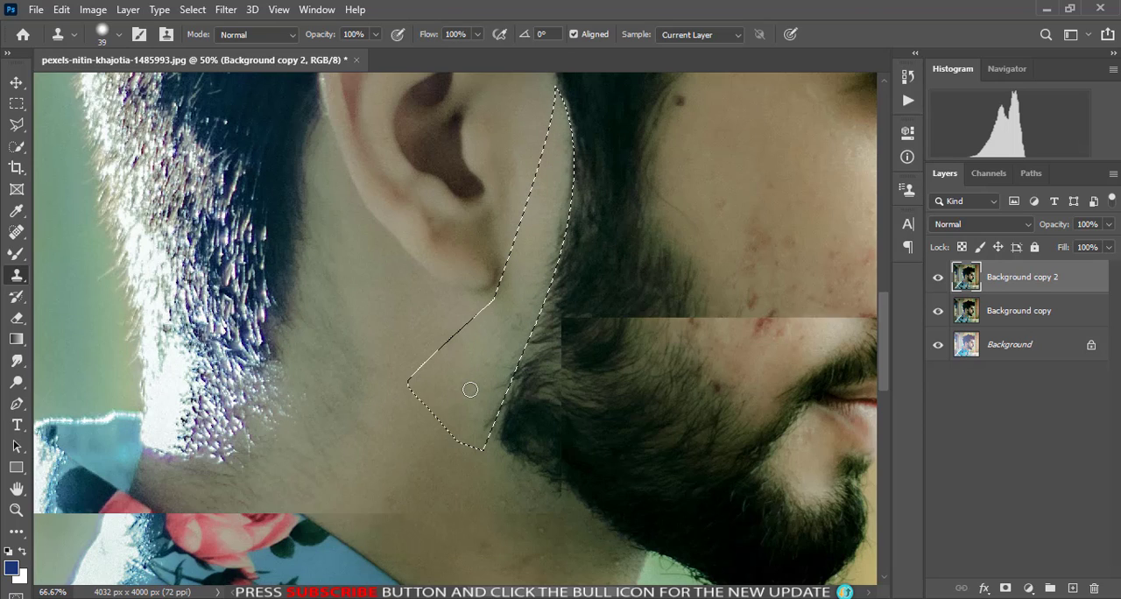
key("ctrl+plus")
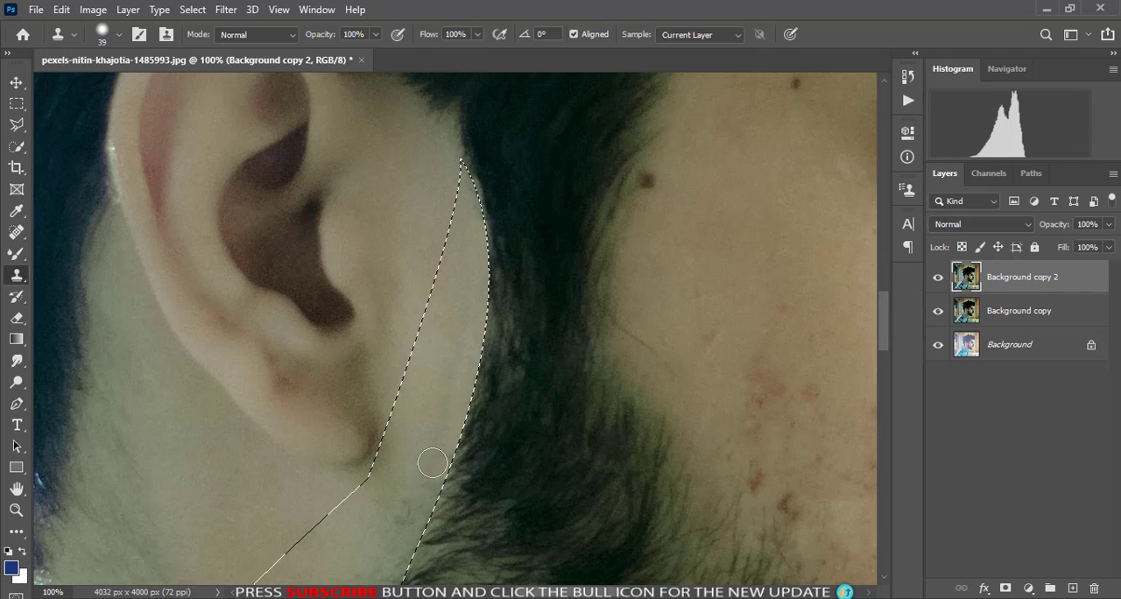
scroll(429, 460, "down", 3)
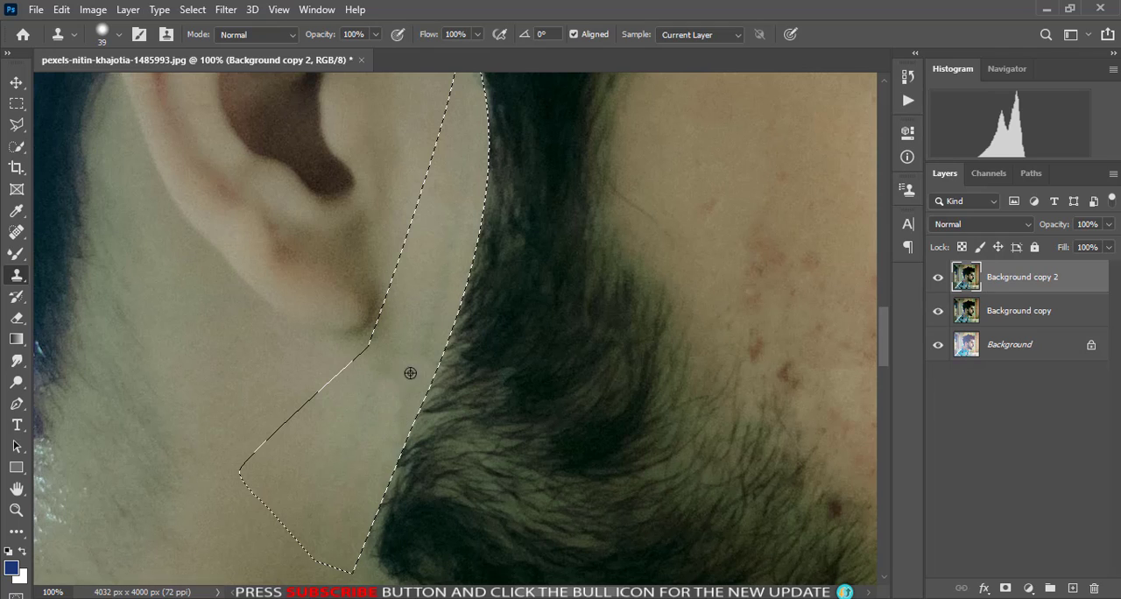
left_click(354, 407, "alt")
left_click_drag(395, 361, 397, 400)
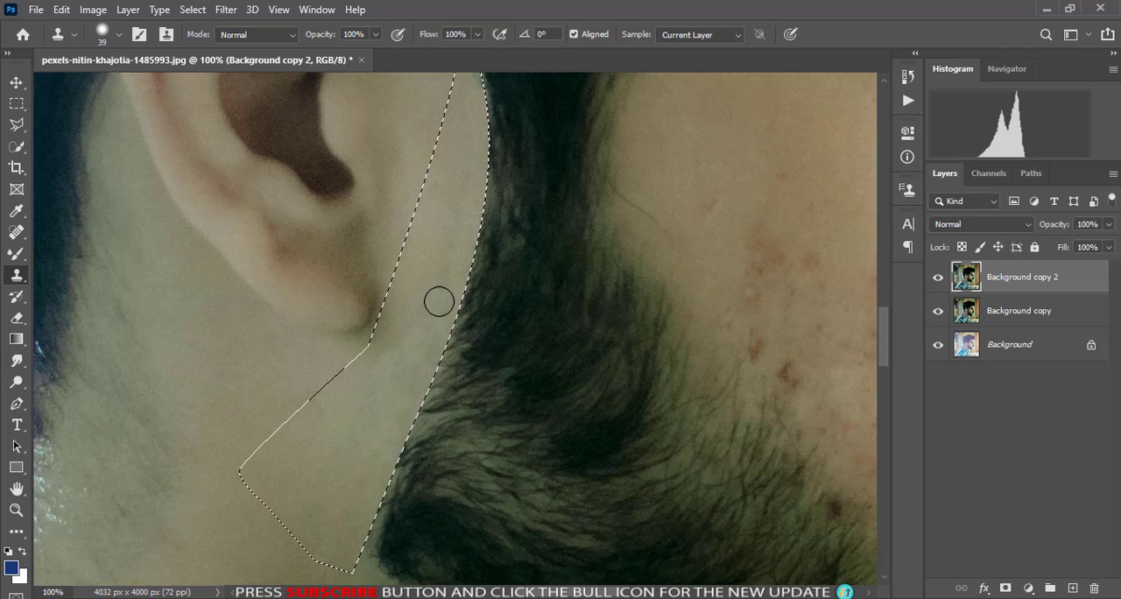
scroll(456, 451, "down", 3)
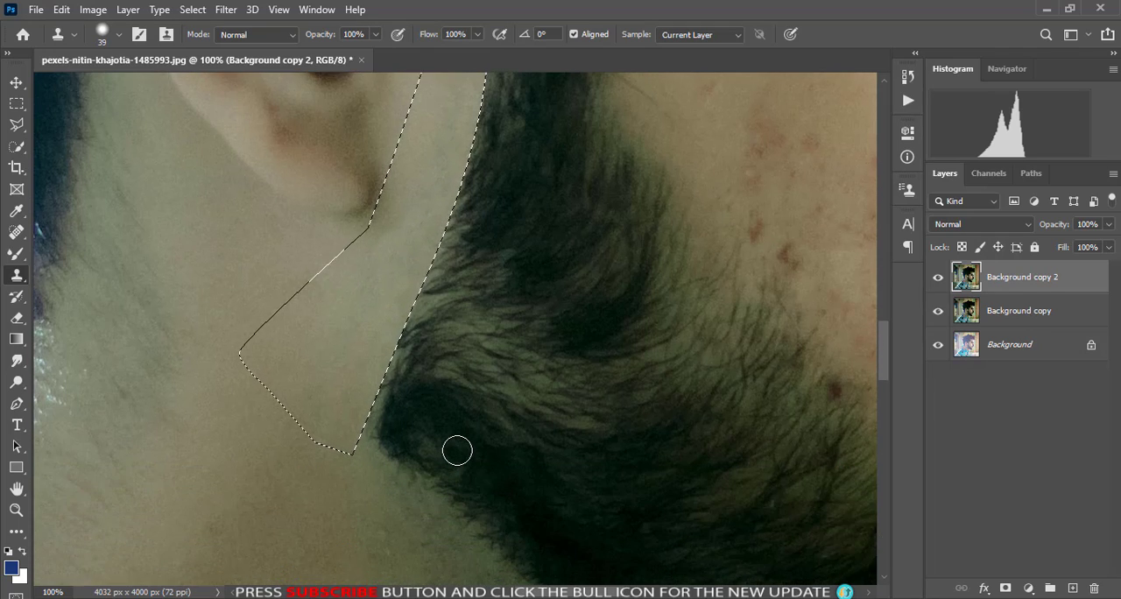
key("ctrl+minus")
key("ctrl+minus")
scroll(475, 353, "up", 1)
key("ctrl+d")
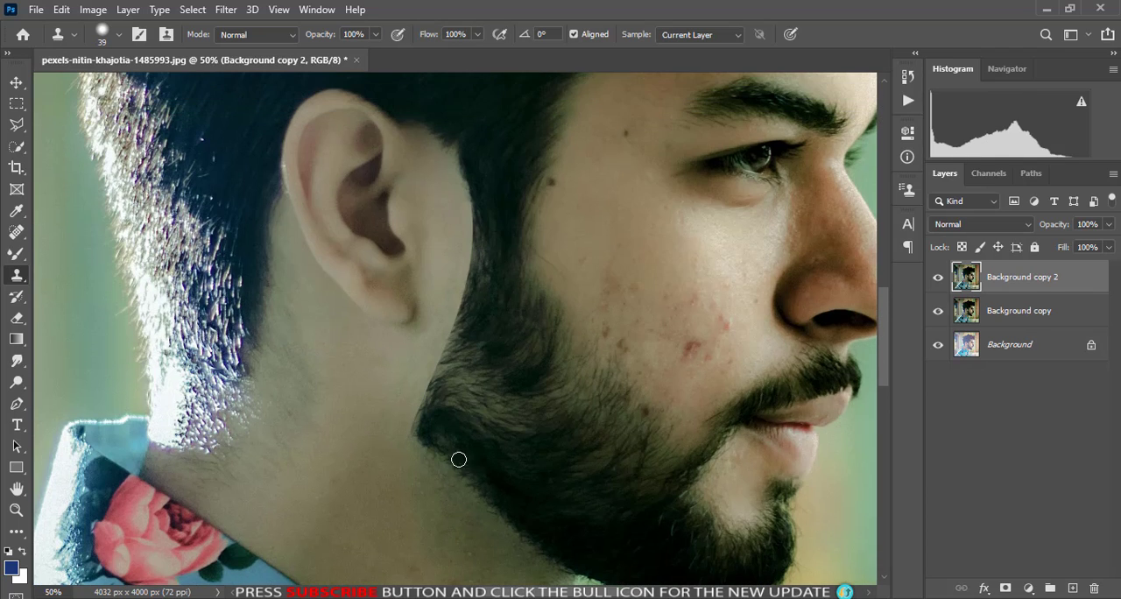
- Outline the neck area below the jawline with a Pen path along the beard's lower edge and convert it to a selection
scroll(290, 366, "down", 3)
left_click(15, 404)
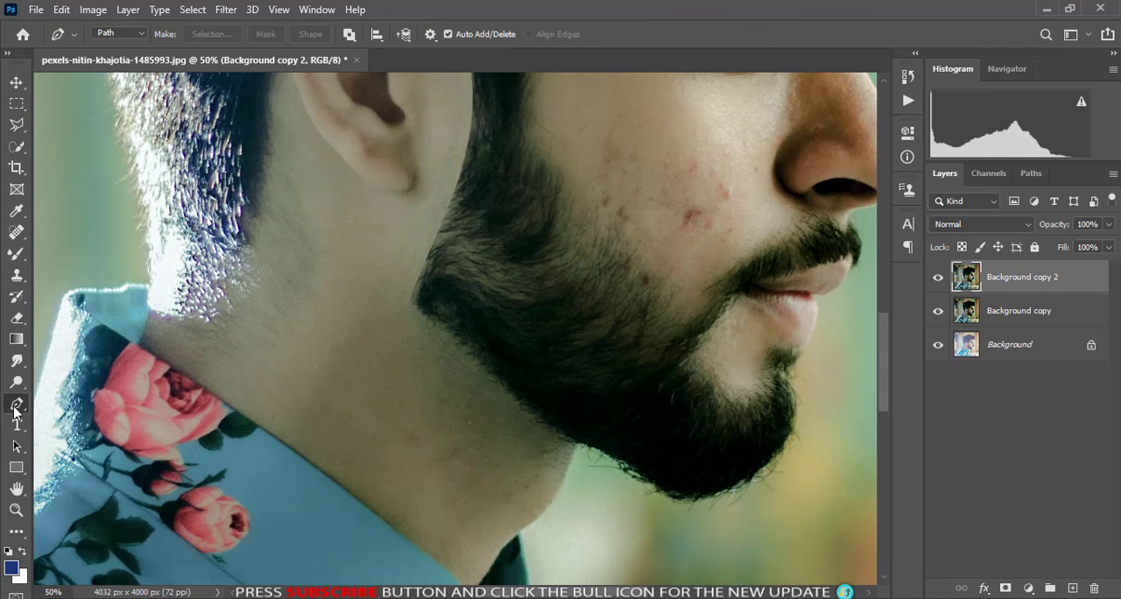
scroll(407, 308, "up", 1)
left_click(390, 297)
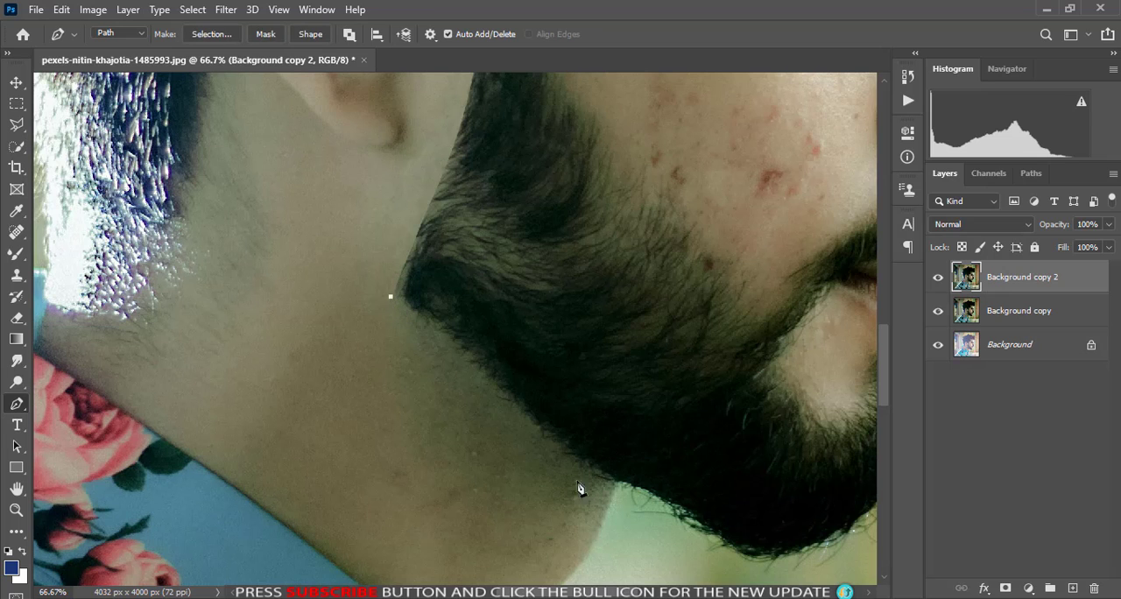
left_click_drag(619, 488, 718, 580)
scroll(590, 516, "up", 3)
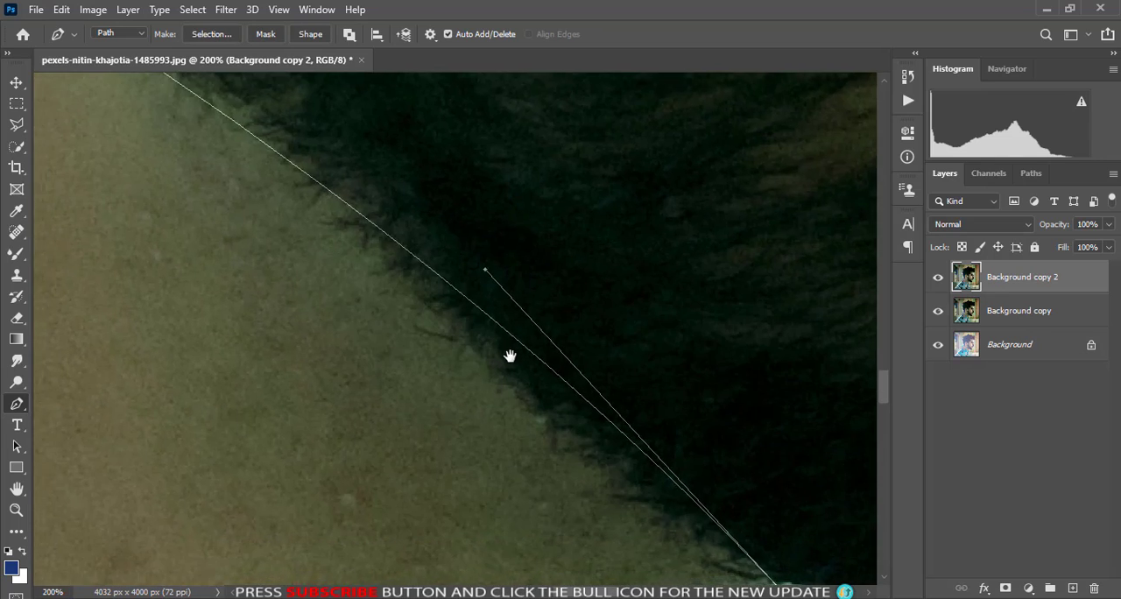
scroll(599, 414, "down", 2)
left_click(381, 538)
left_click(306, 483)
left_click(253, 400)
left_click_drag(264, 311, 265, 300)
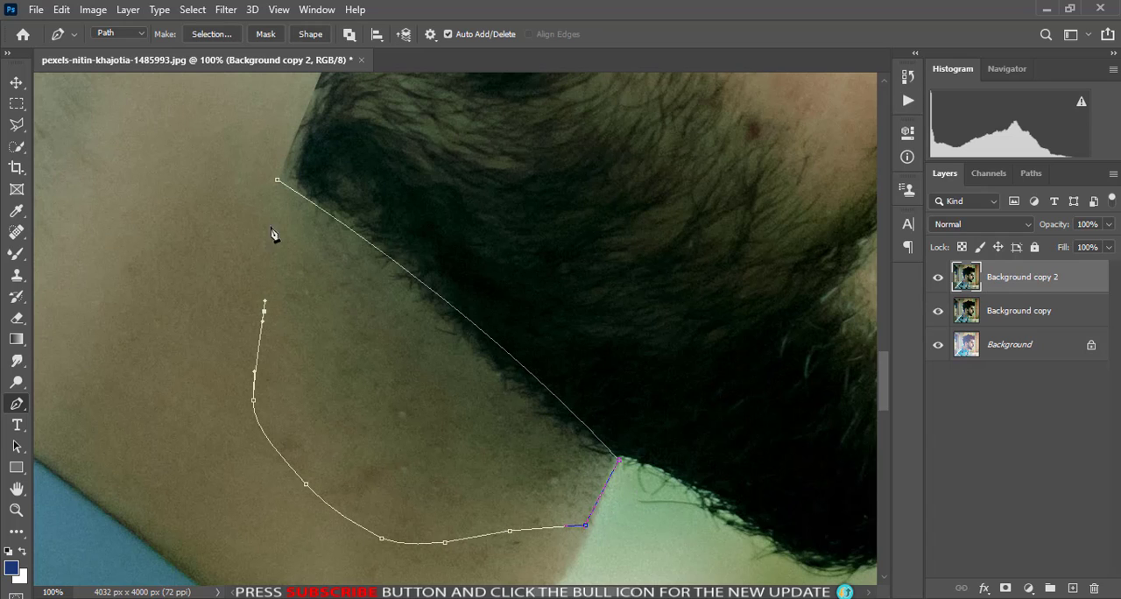
key("ctrl+Return")
- Clone neck skin over the stray hairs along the beard's lower edge, switch to the Spot Healing Brush, and deselect
scroll(342, 325, "up", 2)
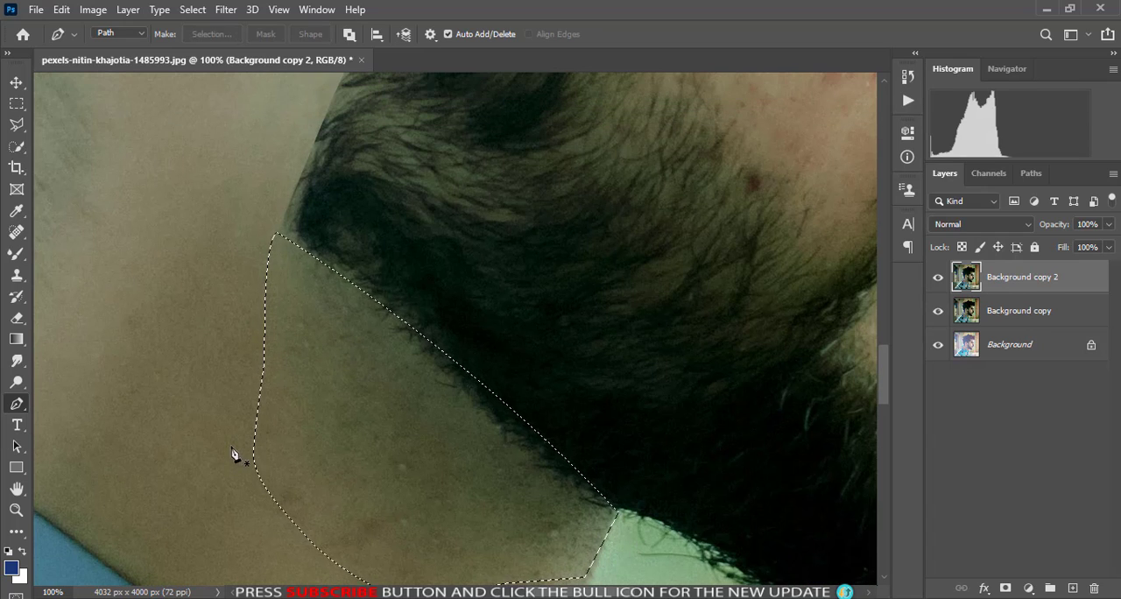
key("s")
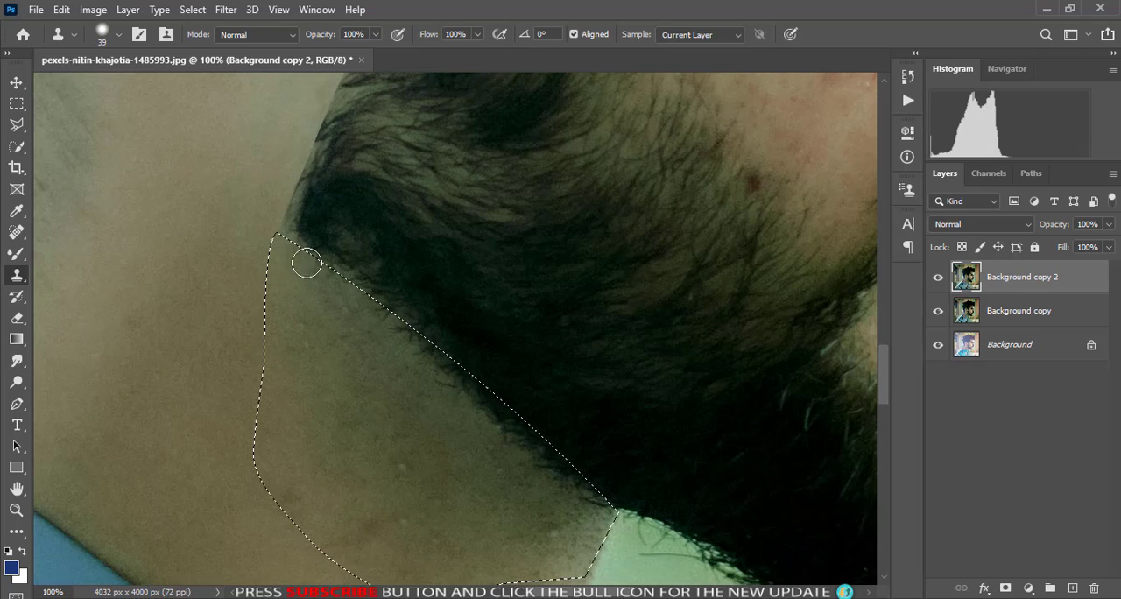
mouse_move(345, 304)
left_mouse_down()
mouse_move(526, 431)
mouse_move(526, 488)
mouse_move(540, 463)
mouse_move(556, 465)
mouse_move(546, 456)
mouse_move(533, 465)
mouse_move(570, 472)
mouse_move(558, 475)
mouse_move(581, 503)
mouse_move(577, 524)
mouse_move(589, 486)
mouse_move(578, 493)
mouse_move(589, 503)
mouse_move(579, 524)
mouse_move(603, 512)
left_mouse_up()
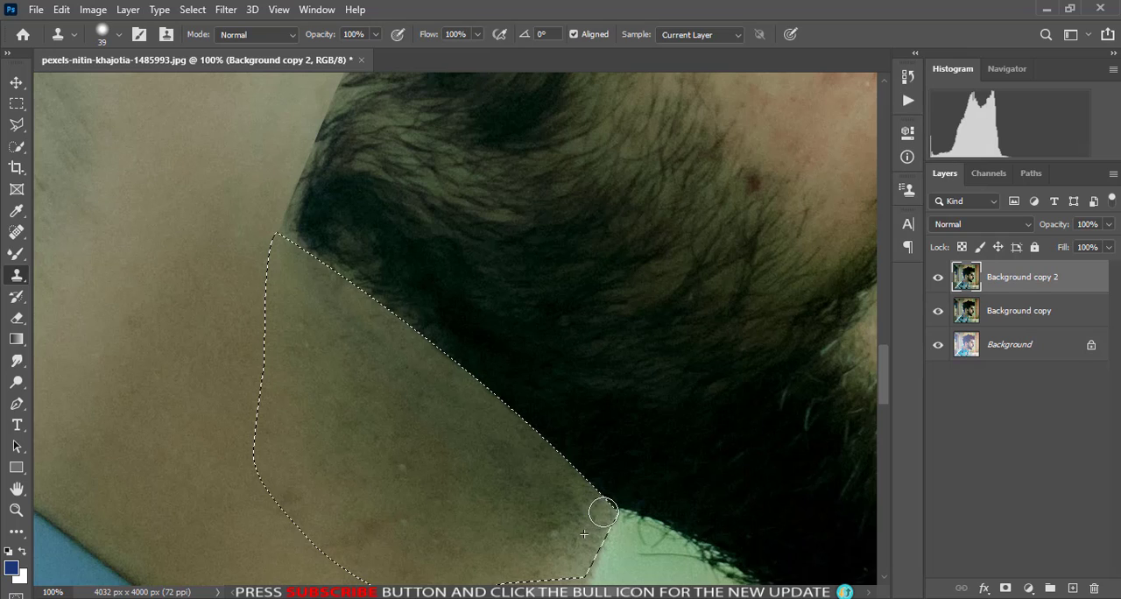
scroll(525, 569, "down", 2)
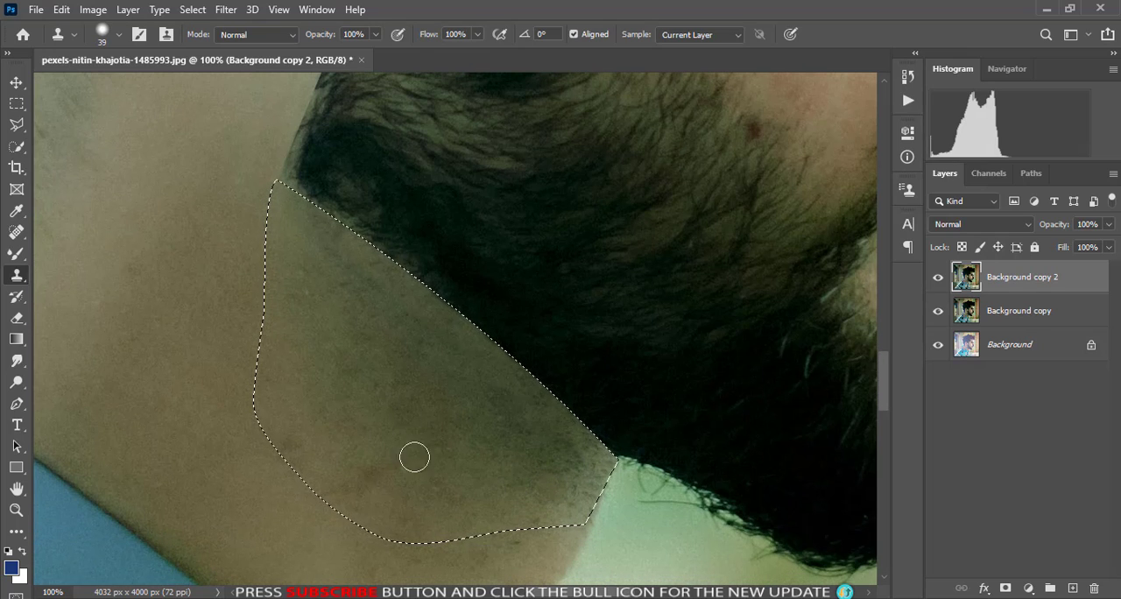
left_click(16, 232)
left_click(78, 238)
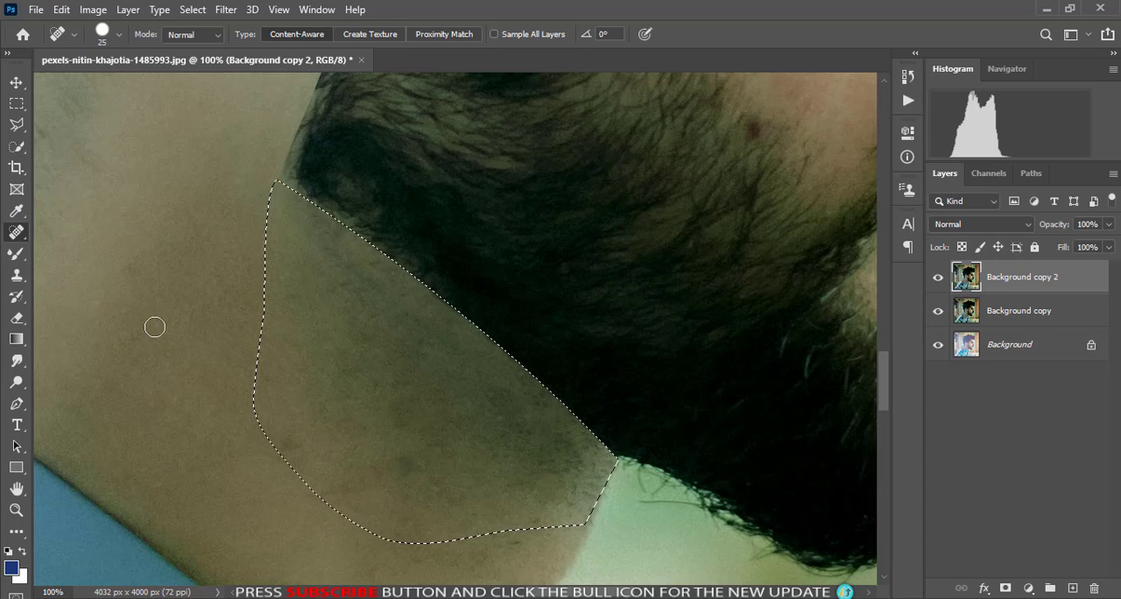
key("ctrl+d")
scroll(517, 455, "up", 2)
key("ctrl+minus")
key("ctrl+minus")
key("ctrl+minus")
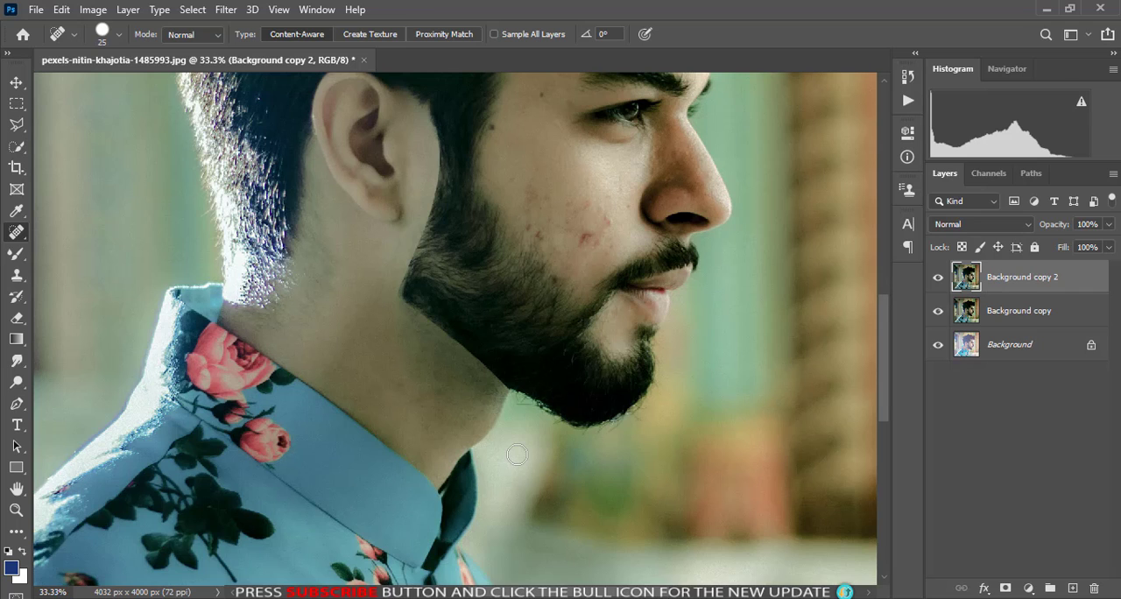
- Start a new Pen path at the forehead hairline above the eyebrow
scroll(517, 455, "up", 1)
left_click(17, 403)
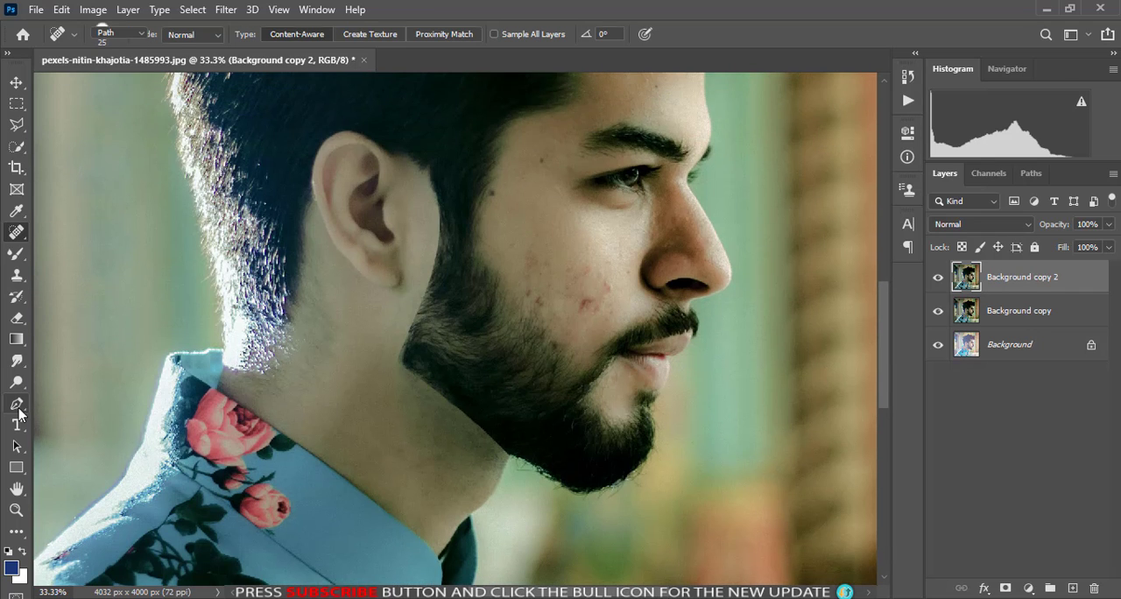
scroll(534, 293, "up", 3)
key("ctrl+plus")
key("ctrl+plus")
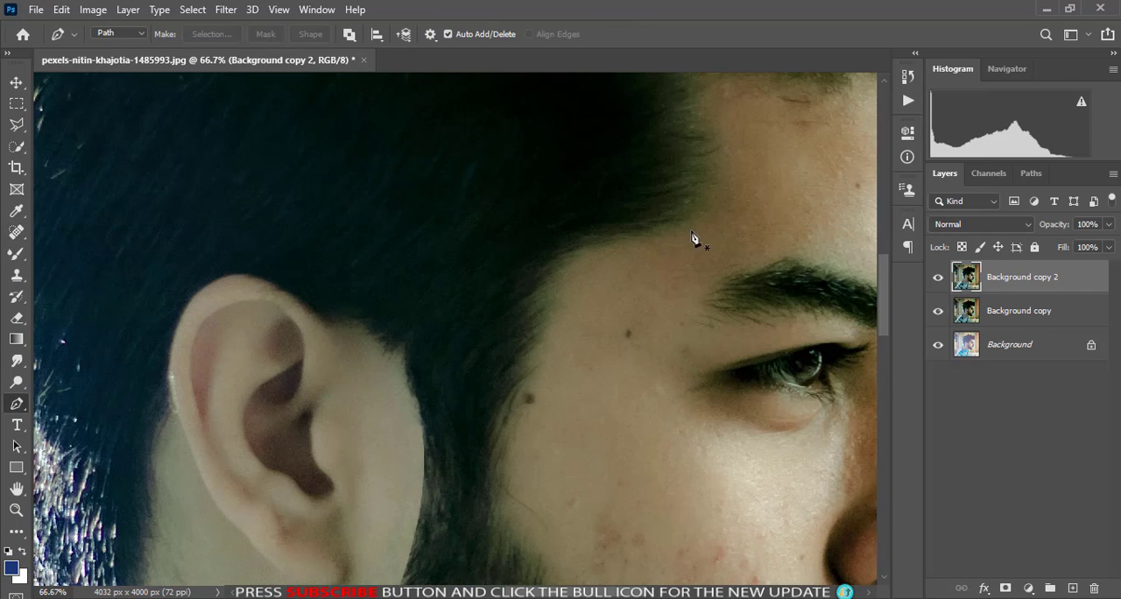
left_click(699, 226)
left_click_drag(541, 266, 7, 245)
key("ctrl+z")
left_click_drag(646, 291, 321, 343)
scroll(320, 350, "down", 3)
left_click_drag(289, 387, 290, 471)
key("ctrl+z")
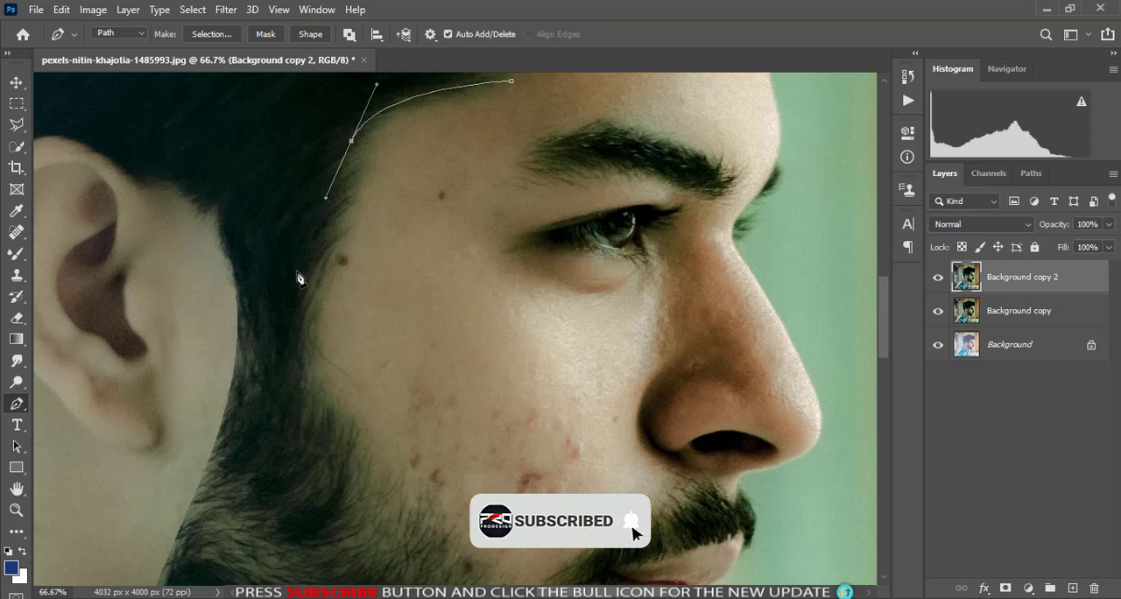
left_click(300, 285)
left_click_drag(301, 284, 300, 325)
key("ctrl+z")
key("ctrl+z")
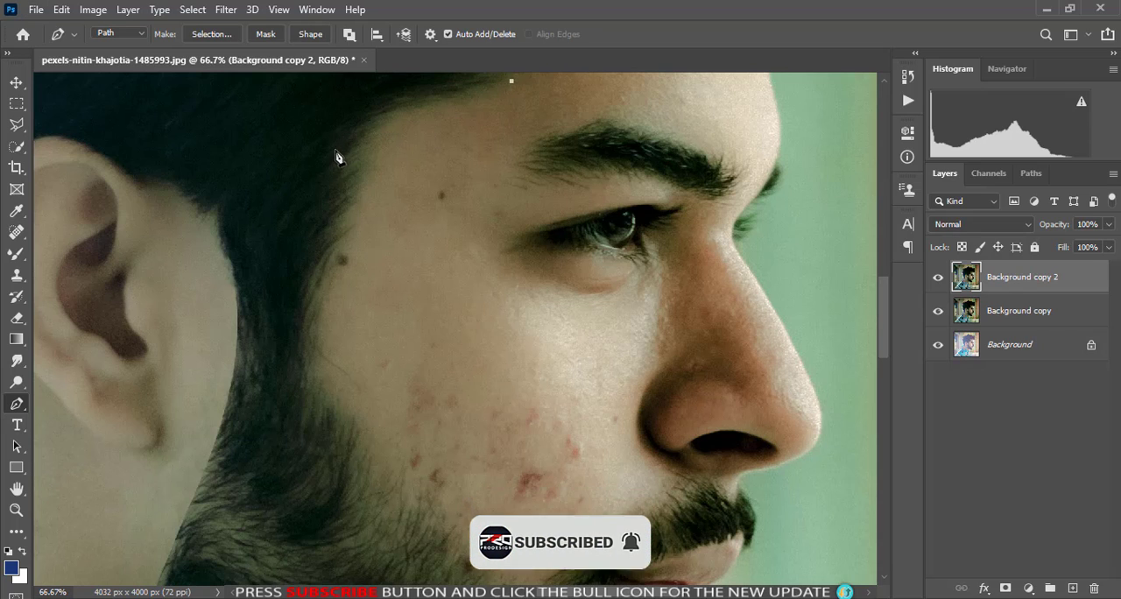
- Extend the Pen path down the front edge of the sideburn and along the upper beard line toward the mouth corner
left_click_drag(328, 161, 290, 246)
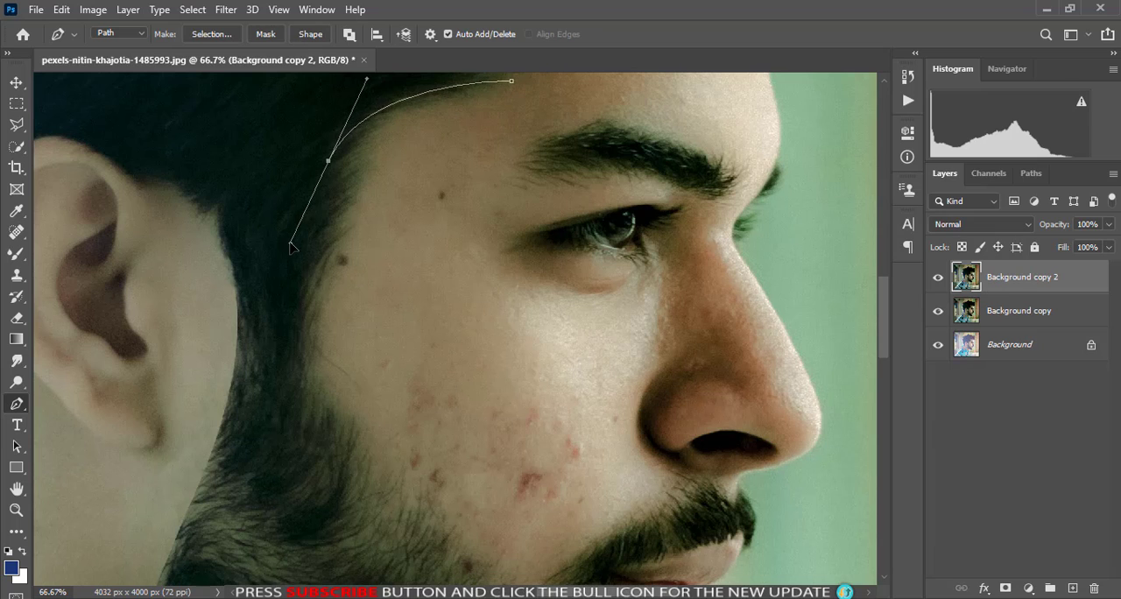
left_click(291, 333)
scroll(302, 376, "down", 2)
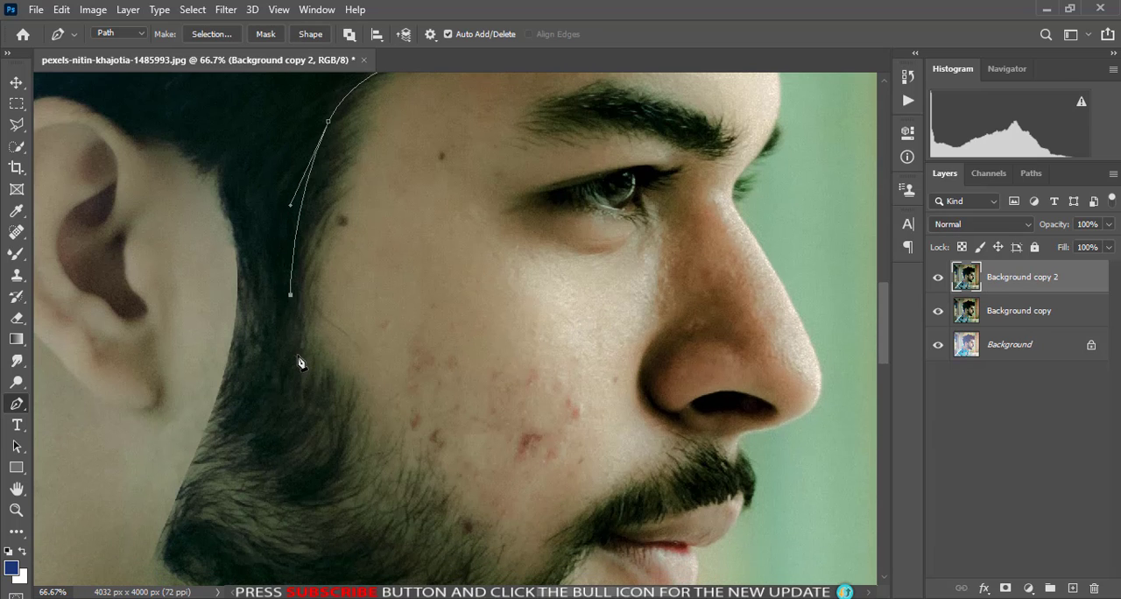
scroll(340, 397, "down", 4)
key("ctrl+minus")
left_click_drag(496, 416, 535, 534)
key("ctrl+z")
left_click_drag(491, 425, 523, 525)
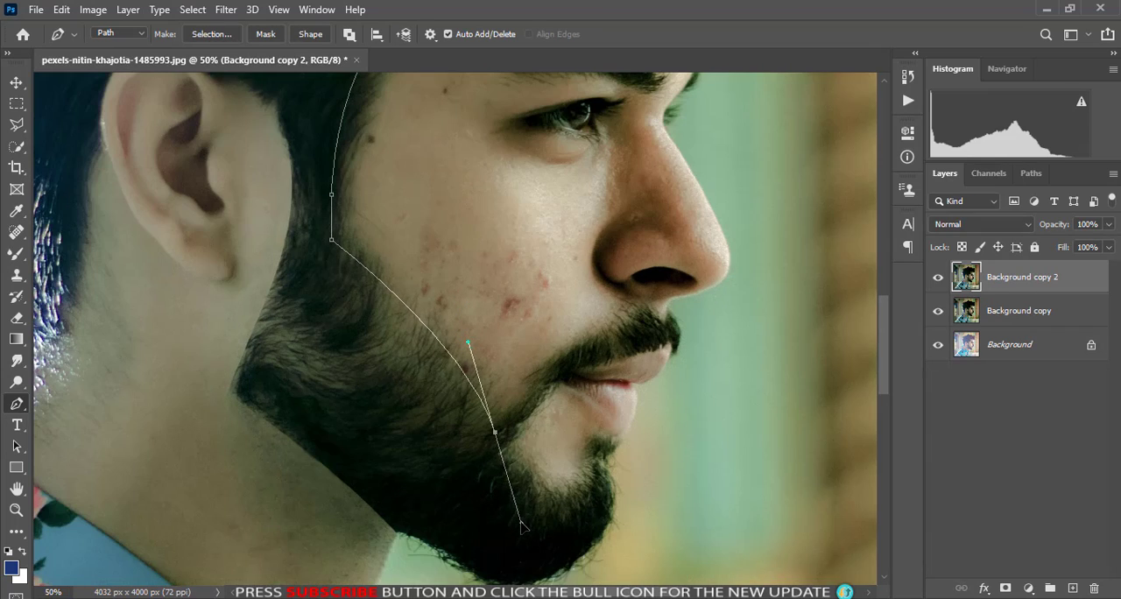
left_click_drag(474, 352, 462, 328)
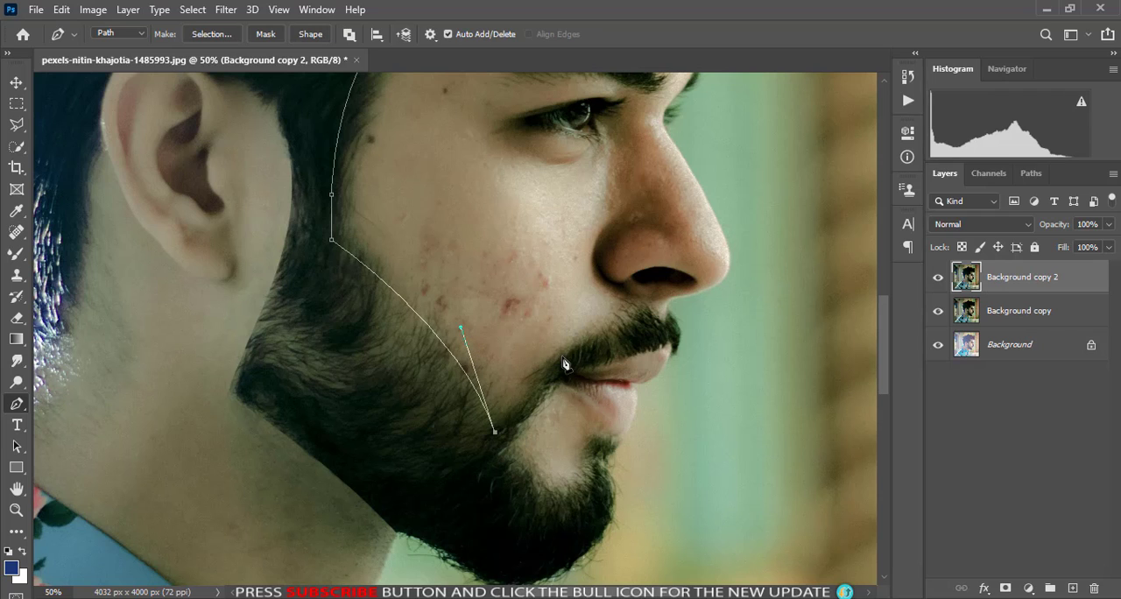
- Close the path across the cheek and back up to the forehead hairline, and convert it to a selection
scroll(449, 201, "up", 3)
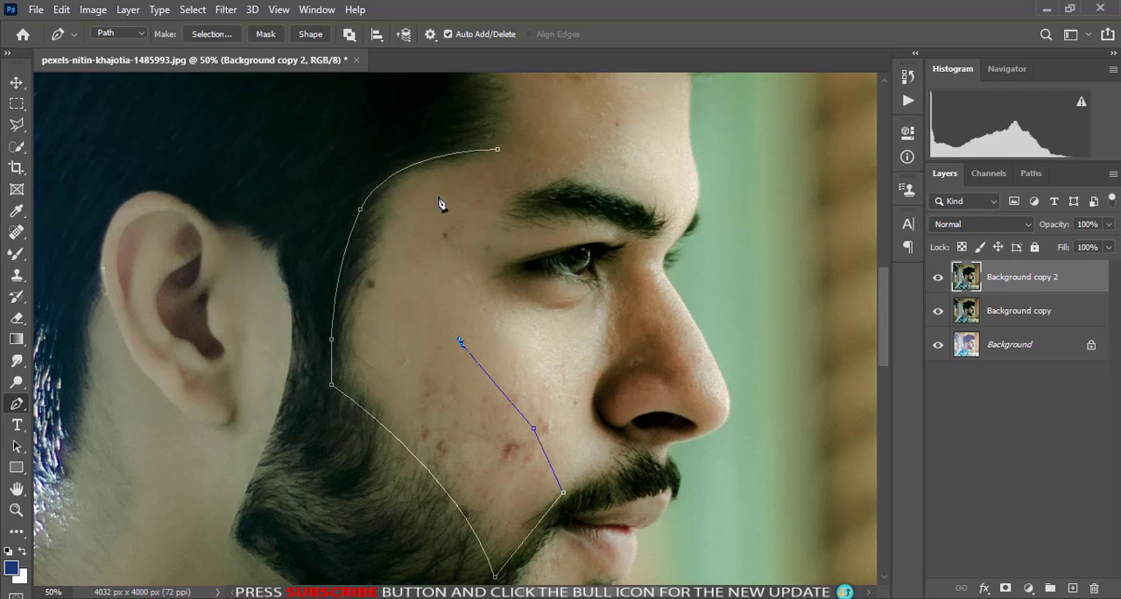
key("ctrl+z")
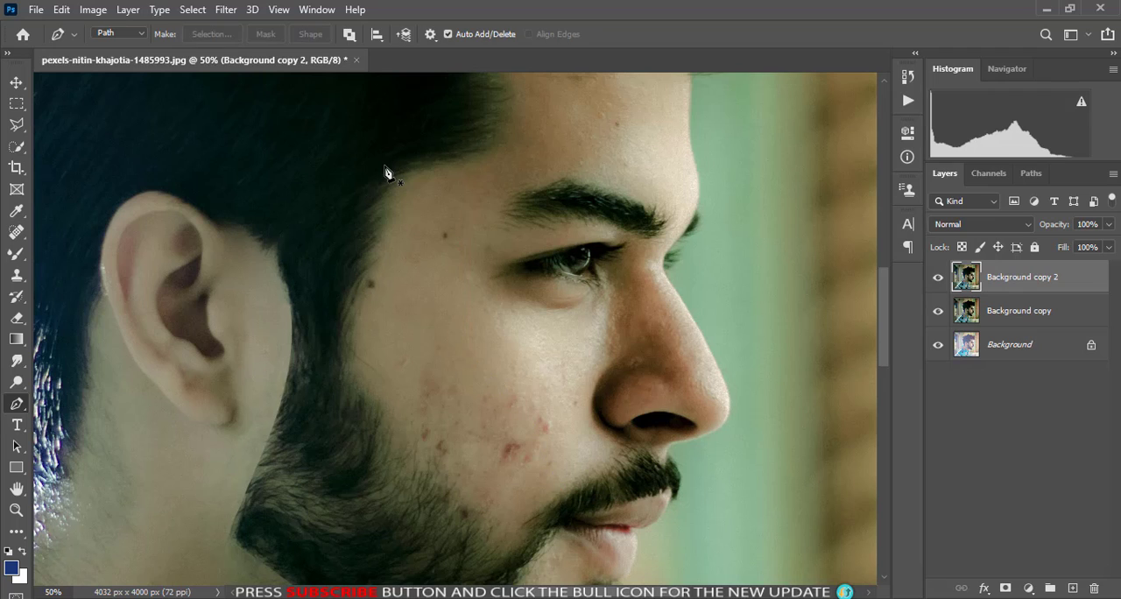
key("ctrl+z")
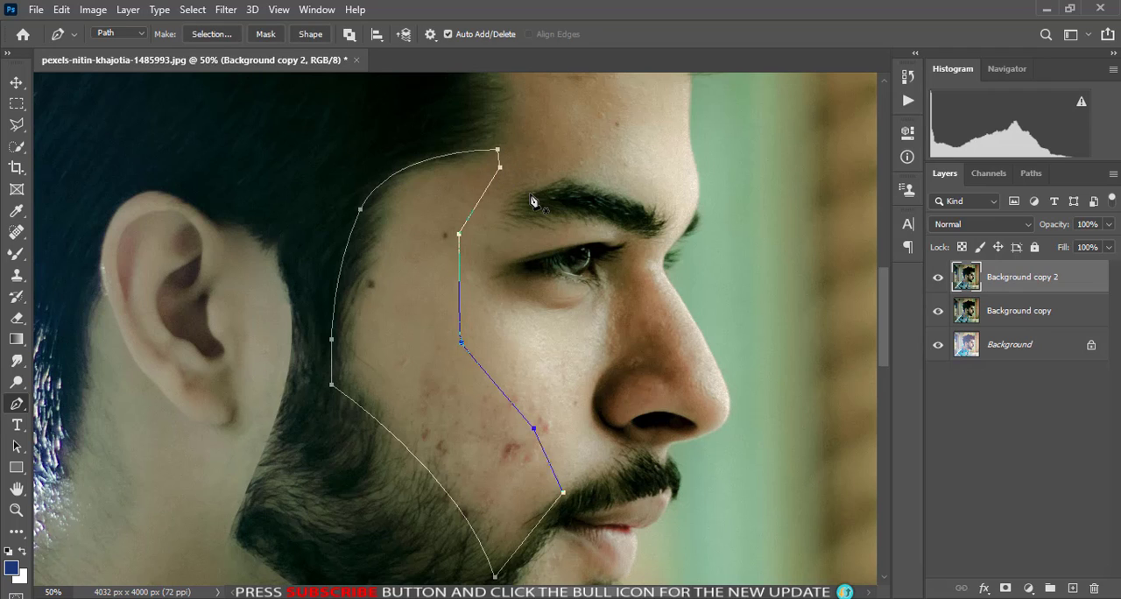
key("ctrl+Return")
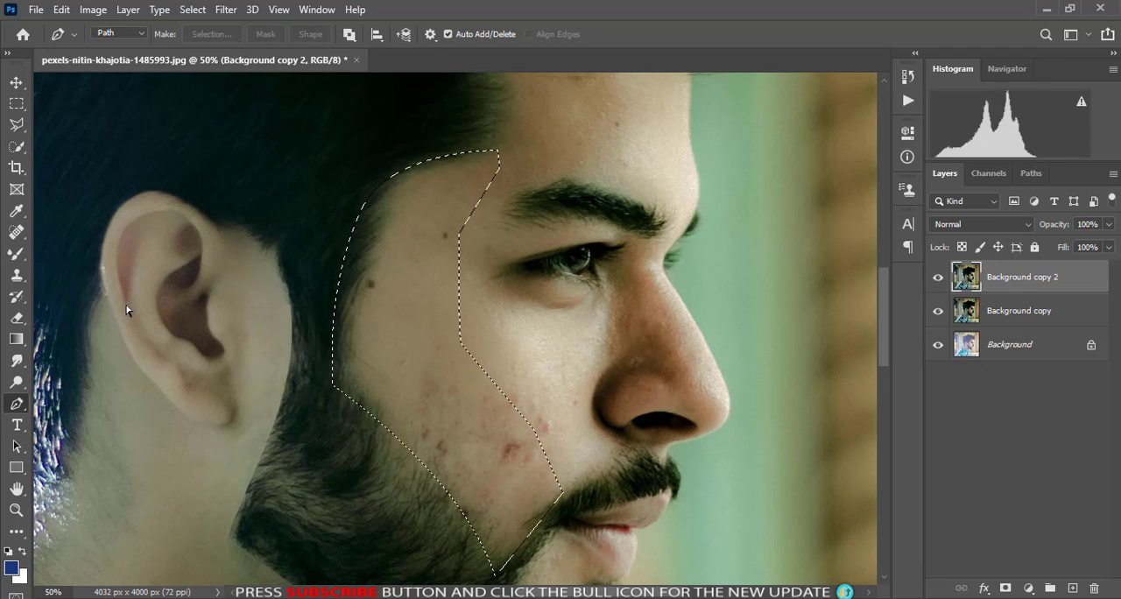
key("ctrl+z")
key("ctrl+Return")
- Clone temple skin over the stray hairs along the curved hairline inside the selection with the Clone Stamp
key("s")
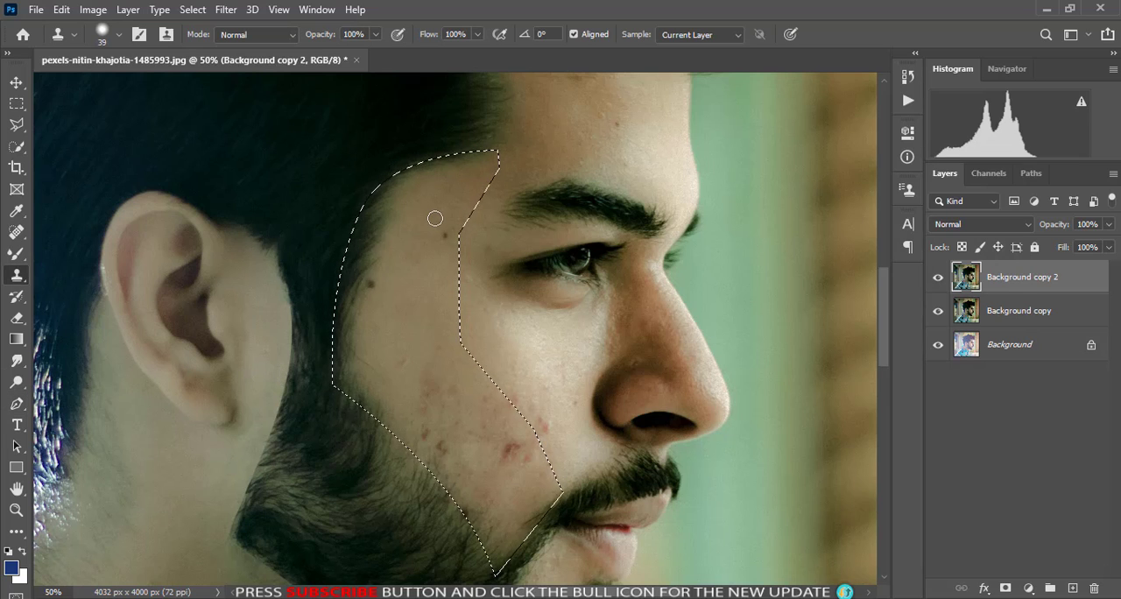
key("ctrl+plus")
left_click_drag(410, 171, 510, 343)
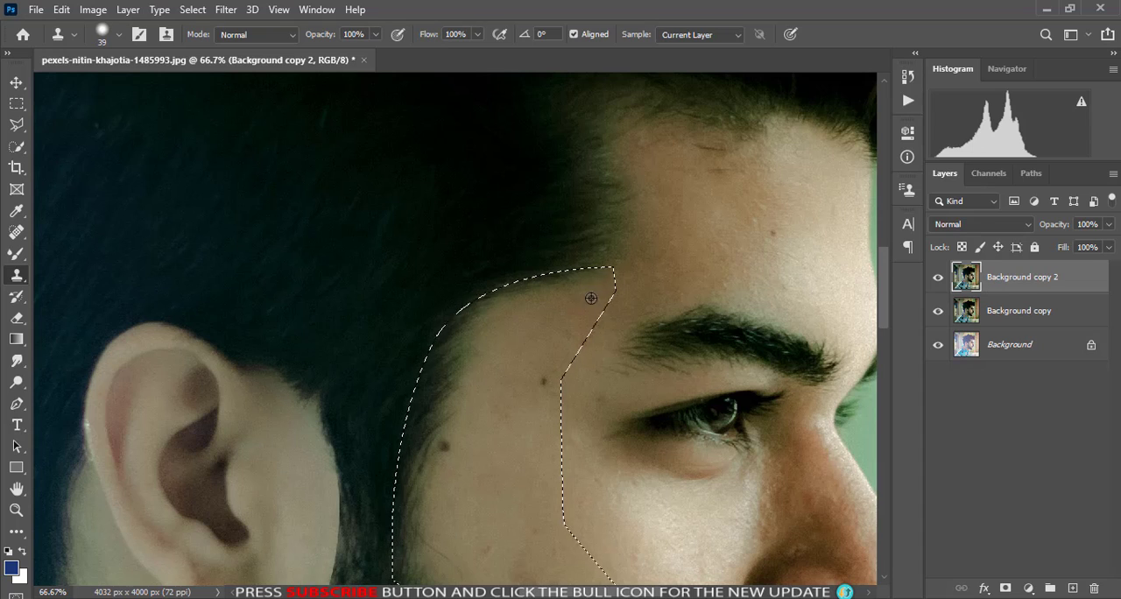
mouse_move(593, 274)
left_mouse_down()
mouse_move(535, 285)
mouse_move(483, 327)
left_mouse_up()
left_click(533, 294, "alt")
left_click(539, 330, "alt")
key("ctrl+z")
left_click(503, 326, "alt")
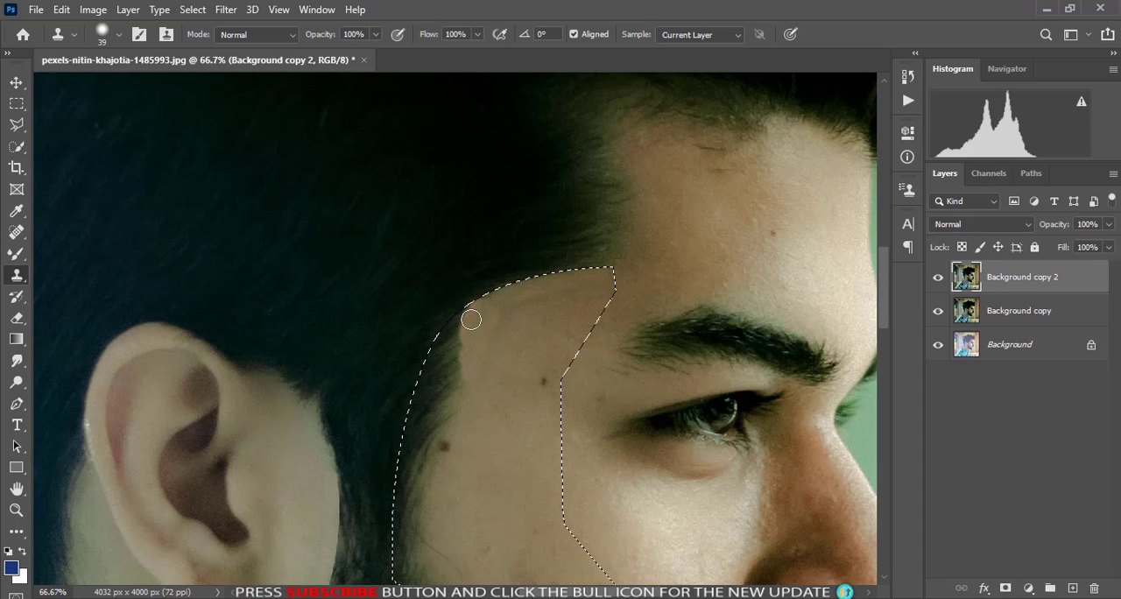
- Clone skin over the upper sideburn hairs up to the selection's front edge, covering the mole
left_click(479, 361, "alt")
mouse_move(460, 372)
left_mouse_down()
mouse_move(458, 394)
mouse_move(465, 386)
left_mouse_up()
left_click(480, 384, "alt")
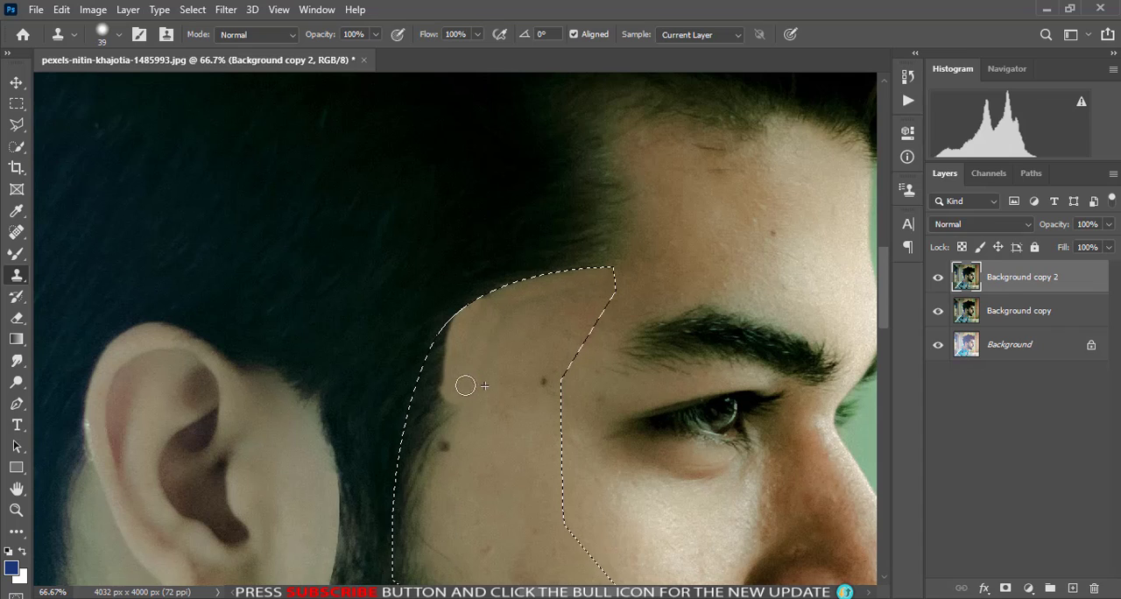
left_click_drag(445, 340, 440, 379)
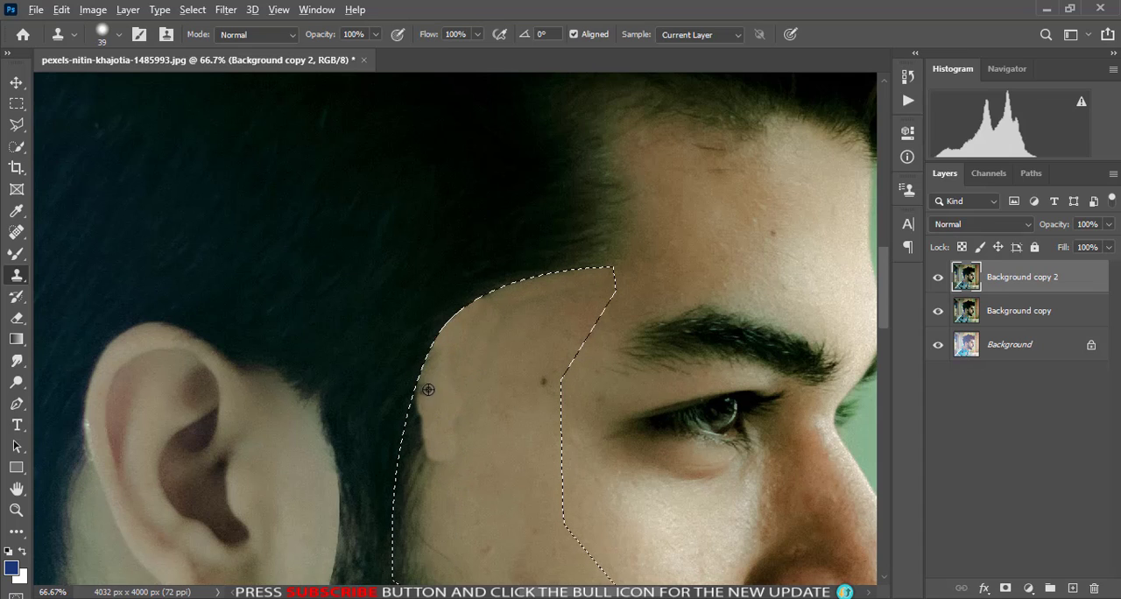
scroll(450, 468, "down", 5)
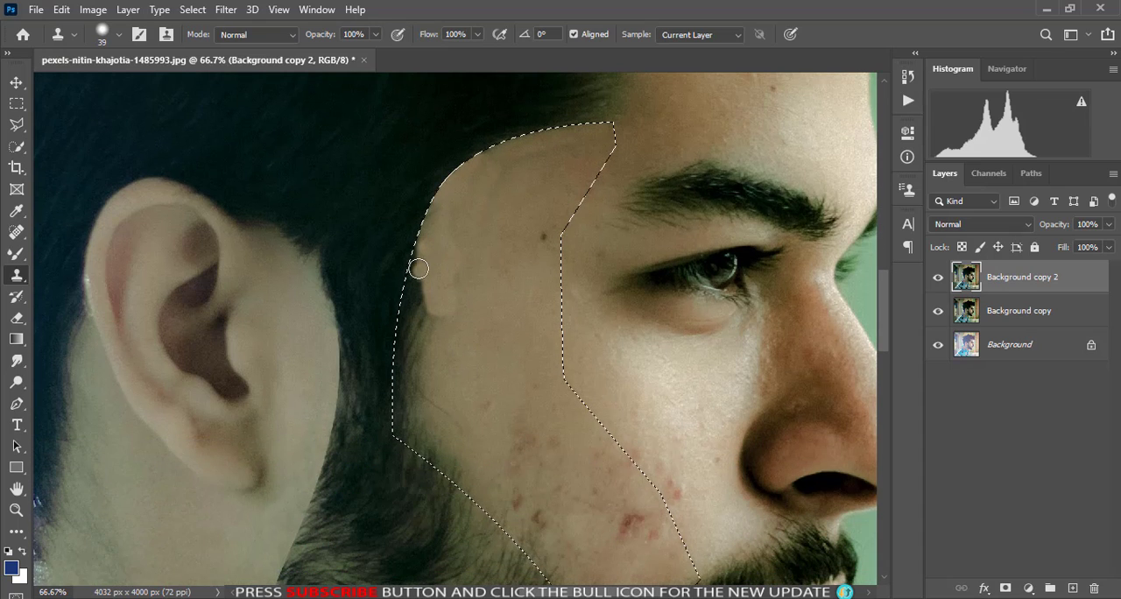
left_click_drag(424, 259, 426, 275)
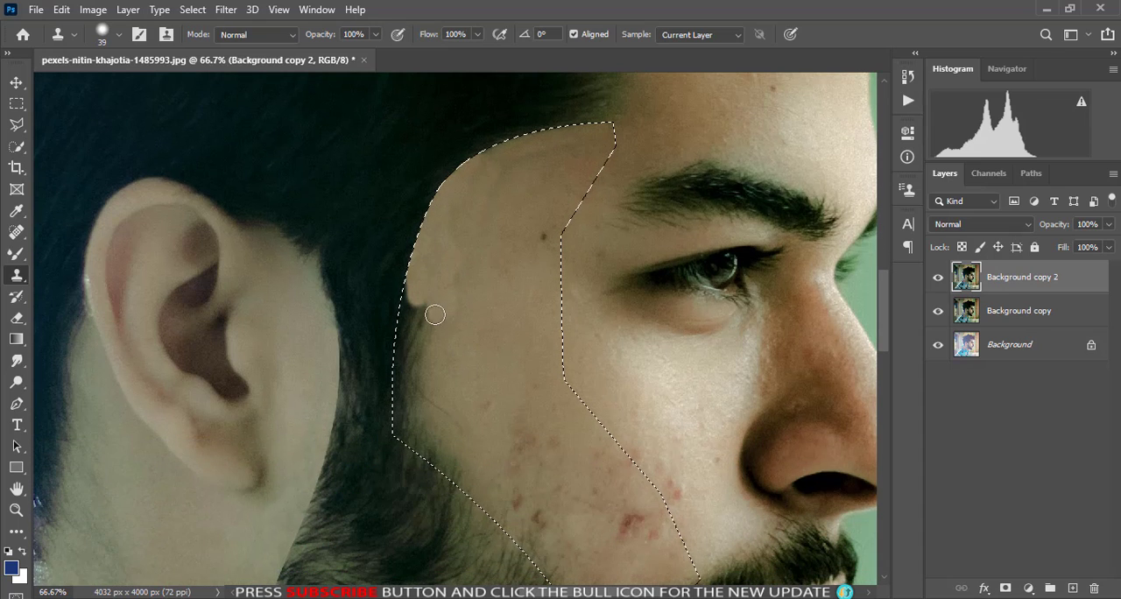
- Clone cheek skin over the lower sideburn hairs down to the corner where the beard line begins
mouse_move(427, 315)
left_mouse_down()
mouse_move(424, 361)
mouse_move(431, 309)
mouse_move(418, 327)
mouse_move(407, 292)
mouse_move(410, 332)
mouse_move(441, 341)
mouse_move(429, 350)
mouse_move(433, 395)
left_mouse_up()
left_click(453, 336, "alt")
left_click(441, 341, "alt")
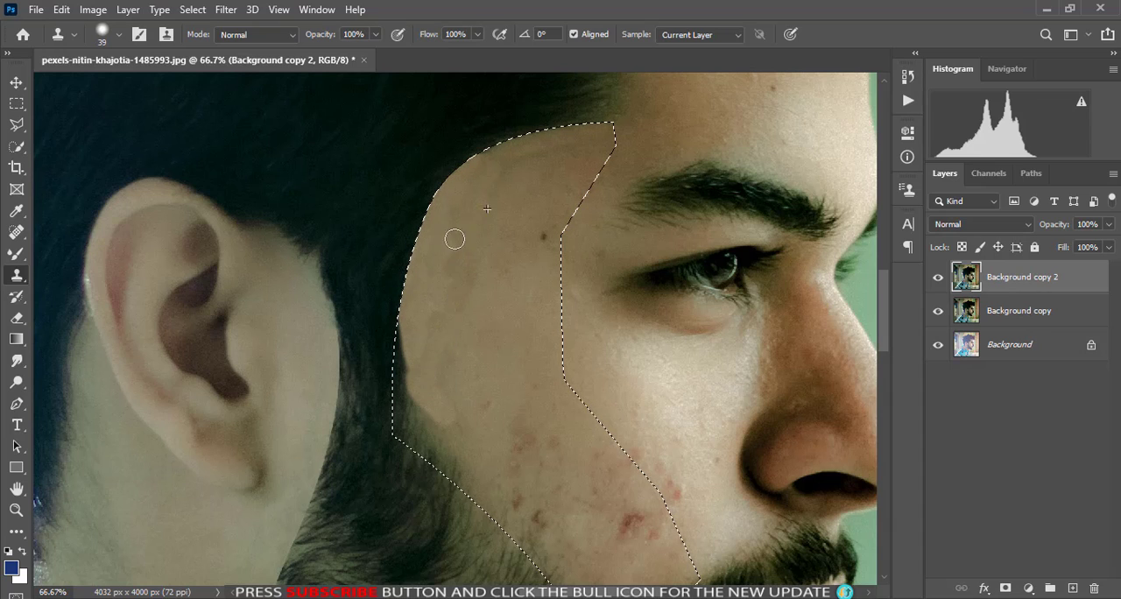
key("ctrl+z")
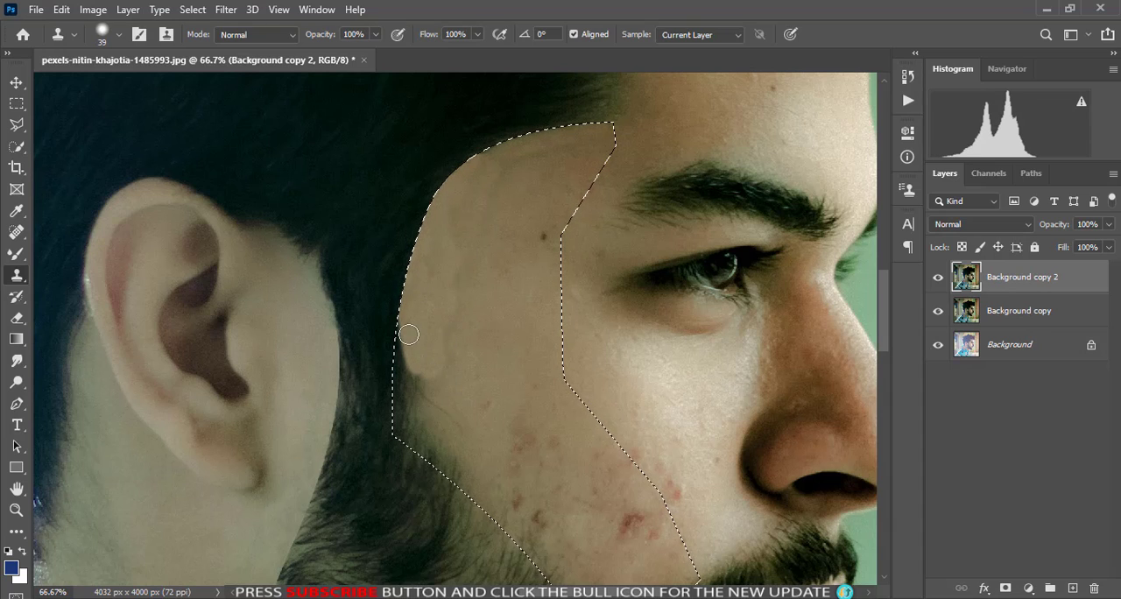
mouse_move(408, 334)
left_mouse_down()
mouse_move(451, 420)
mouse_move(430, 420)
mouse_move(401, 371)
mouse_move(403, 433)
mouse_move(432, 466)
mouse_move(454, 469)
left_mouse_up()
left_click(420, 318, "alt")
left_click(415, 346, "alt")
- Remove the red blemishes and dark spots on the lower cheek by cloning and with the Spot Healing Brush
scroll(420, 399, "down", 3)
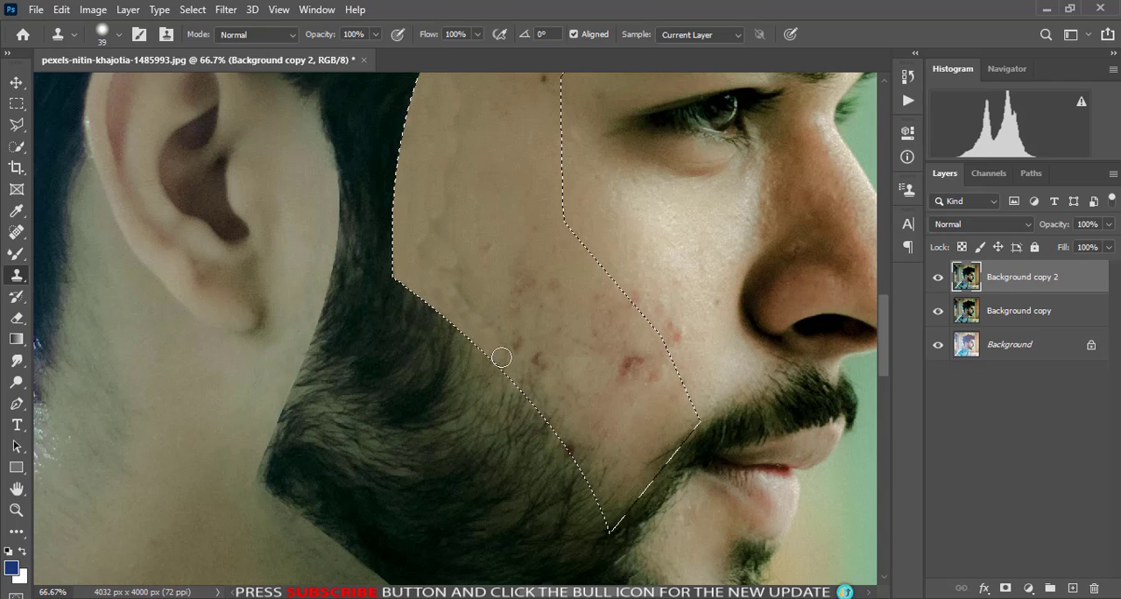
left_click(626, 421, "alt")
mouse_move(628, 369)
left_mouse_down()
mouse_move(633, 380)
mouse_move(619, 374)
left_mouse_up()
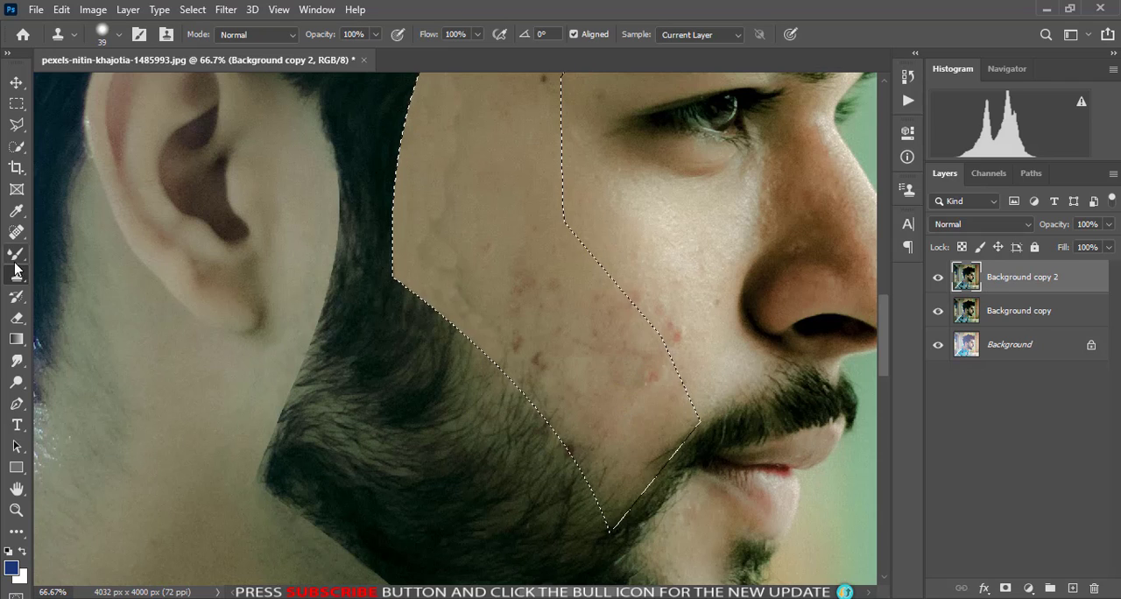
right_click(15, 232)
left_click(83, 231)
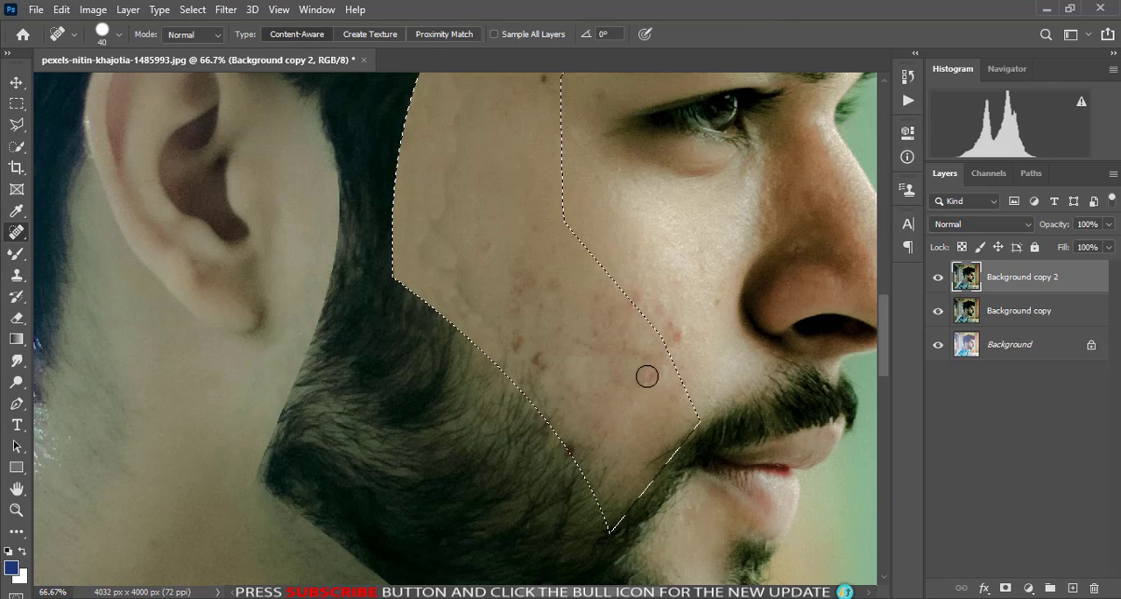
left_click(653, 358)
left_click_drag(626, 329, 620, 324)
left_click(545, 290)
left_click(538, 359)
left_click(514, 350)
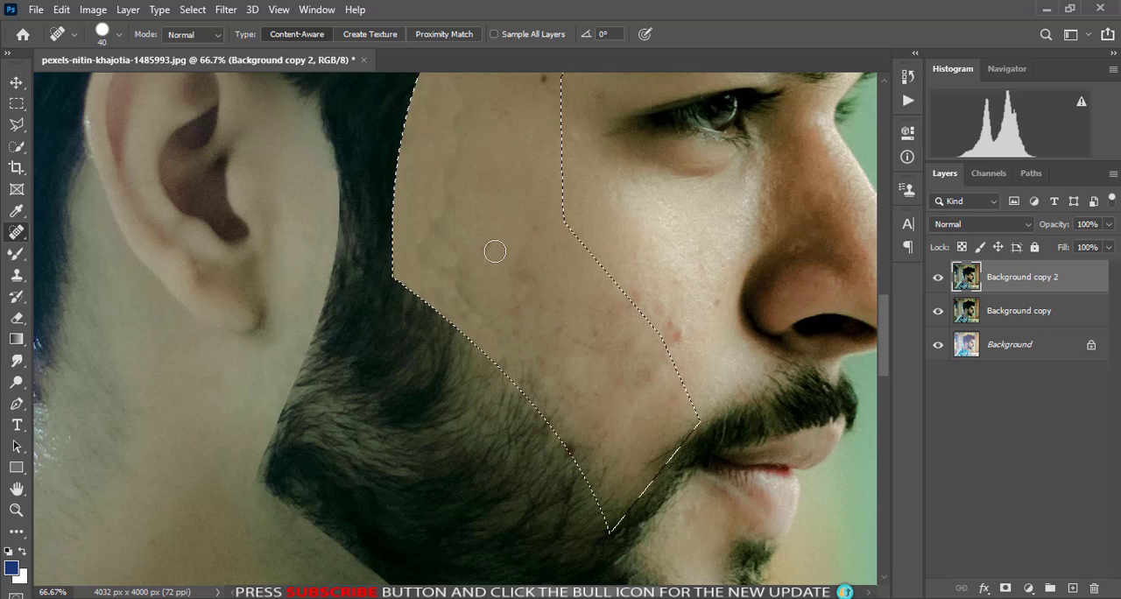
- Heal the dark spot beside the eyebrow and the remaining marks on the cheek
scroll(526, 181, "up", 3)
left_click(536, 211)
left_click(499, 245)
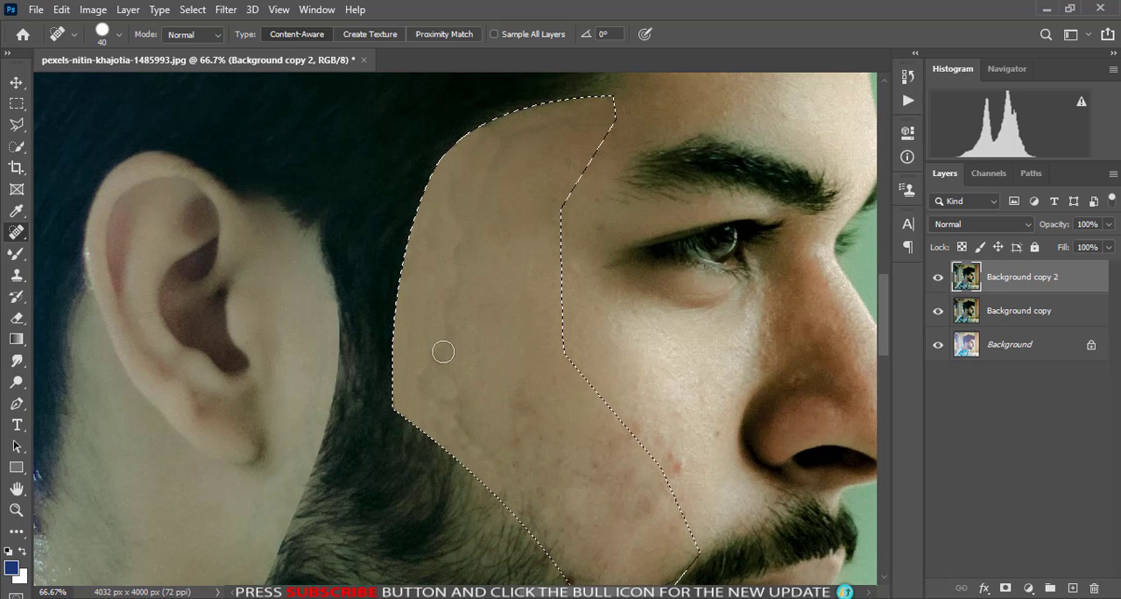
scroll(491, 390, "down", 2)
left_click(518, 375)
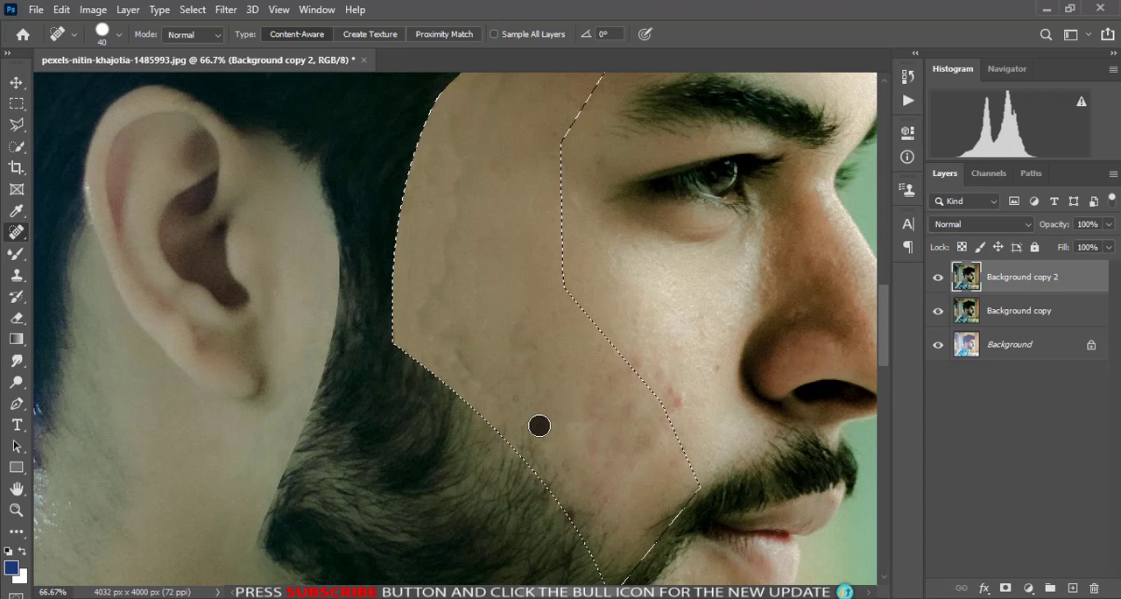
left_click(654, 442)
scroll(634, 465, "down", 1)
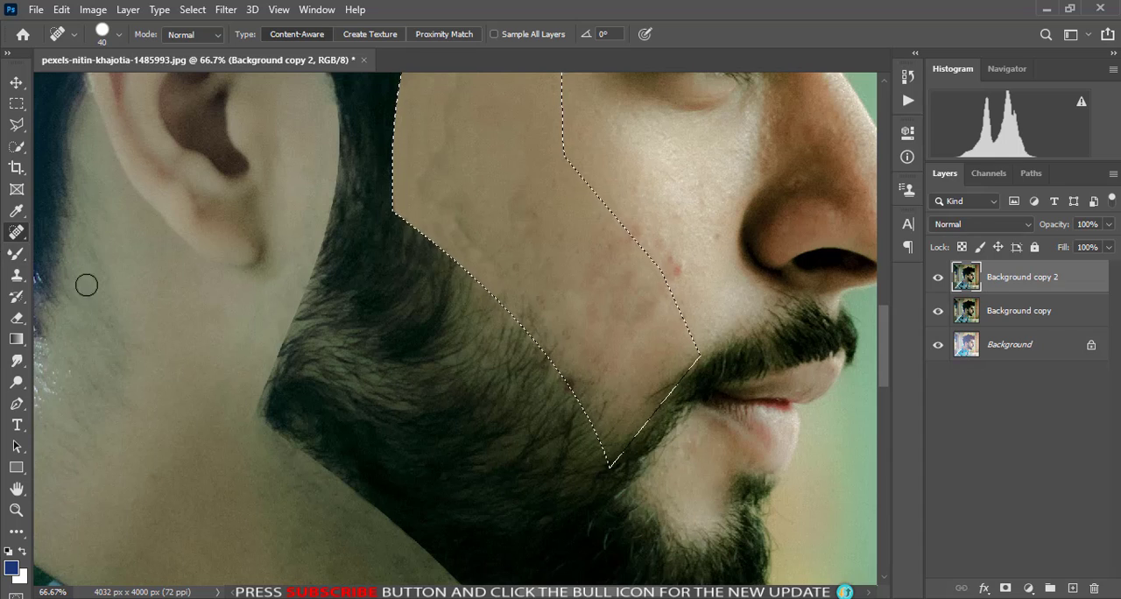
- Clone cheek skin over the hairs along the beard line and down to the tip beside the mustache, and deselect
left_click(17, 280)
left_click(88, 275)
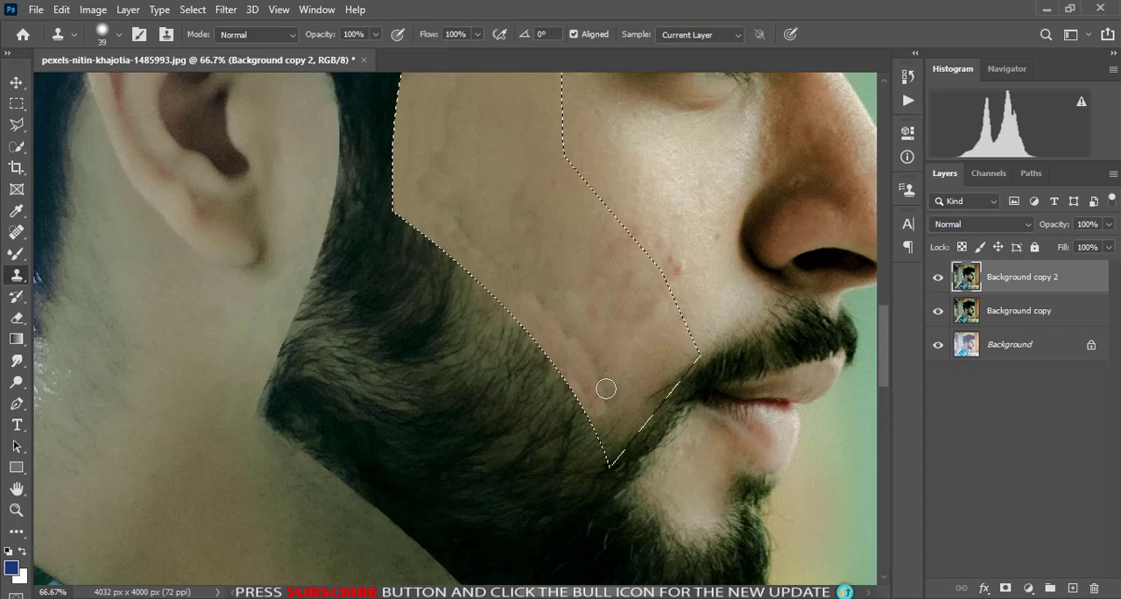
left_click(600, 430)
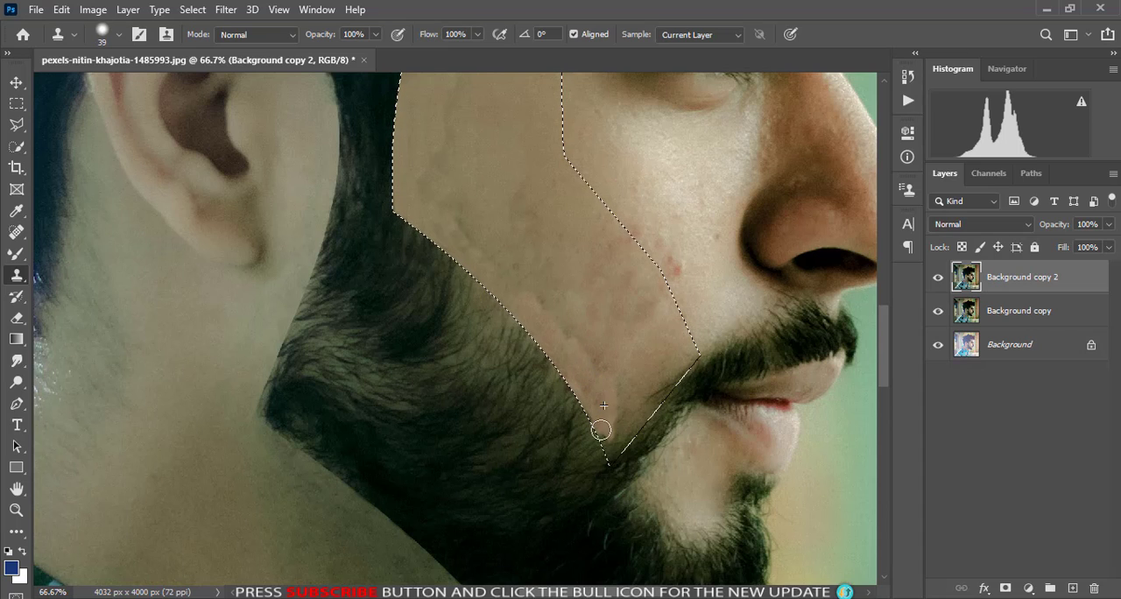
key("ctrl+z")
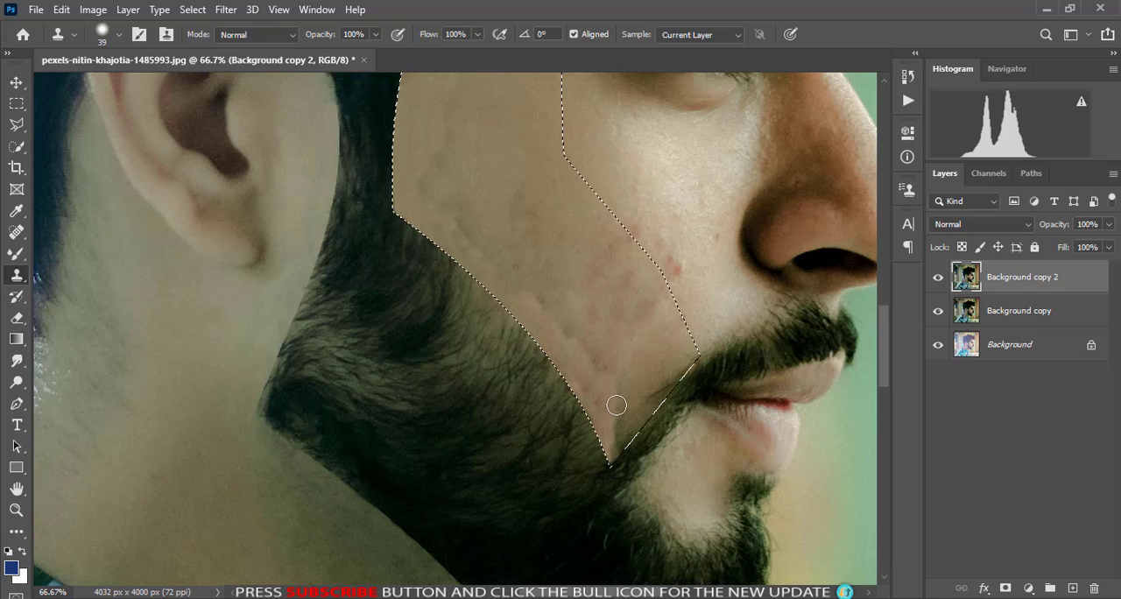
left_click_drag(614, 407, 616, 446)
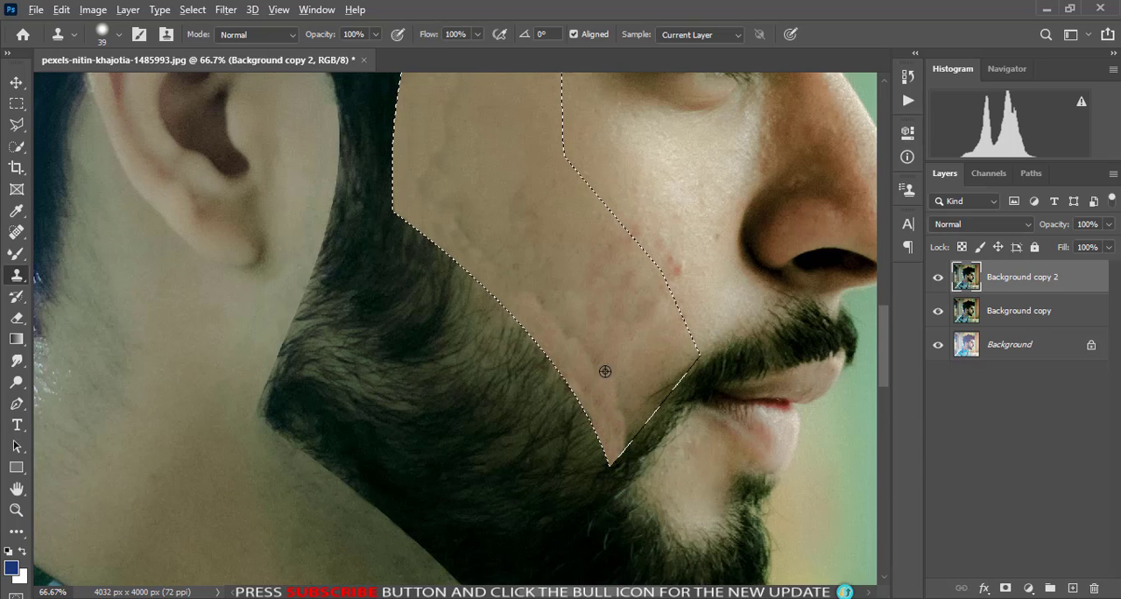
left_click(676, 337, "alt")
left_click_drag(695, 361, 671, 386)
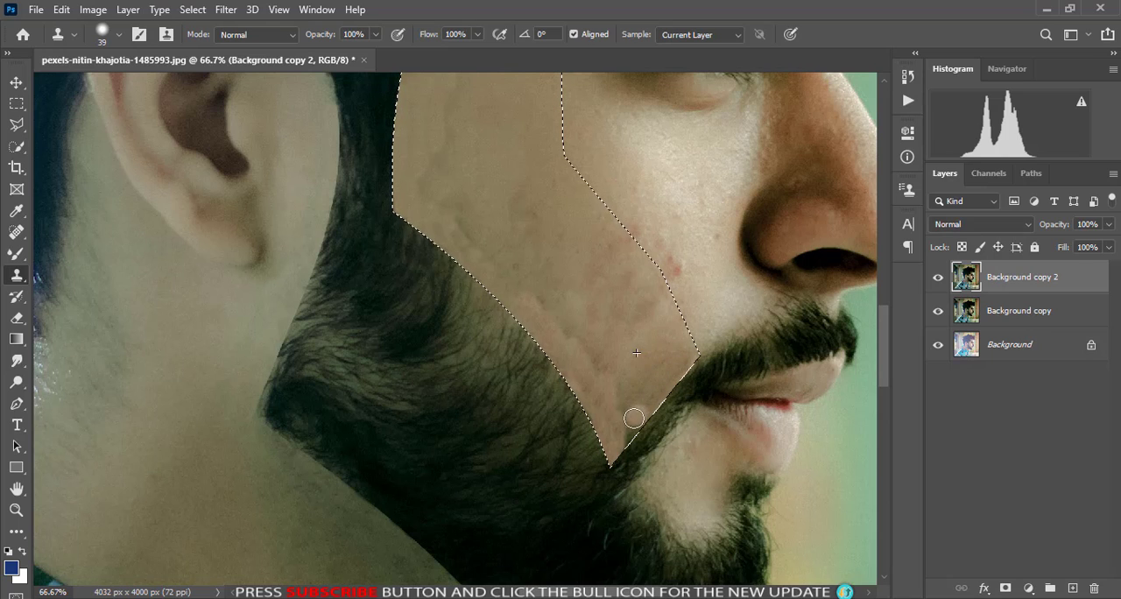
scroll(569, 345, "up", 2)
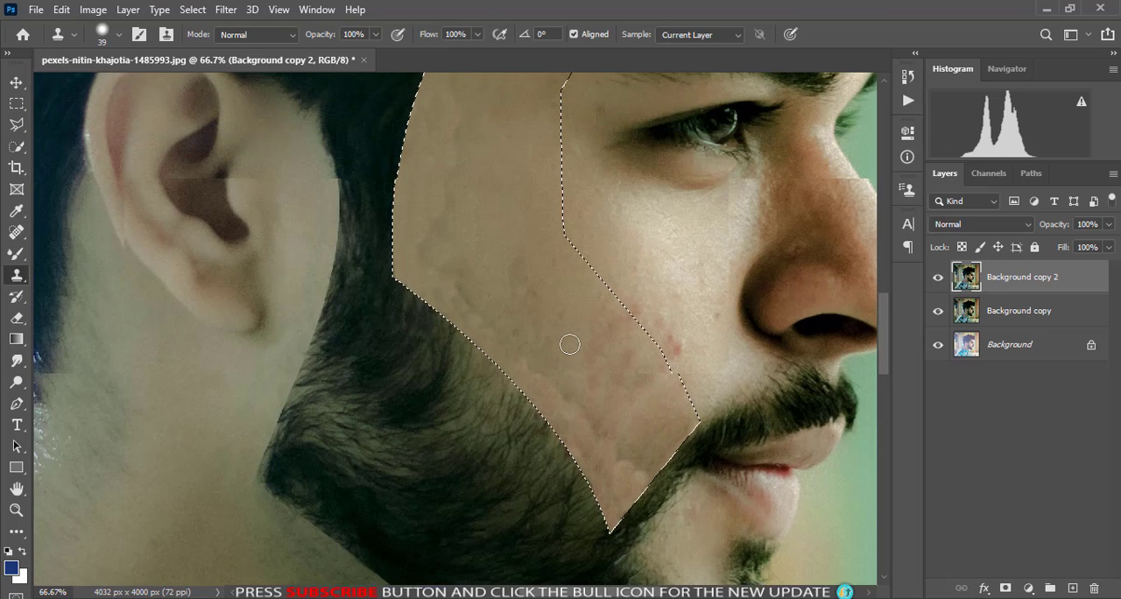
scroll(440, 338, "up", 3)
key("ctrl+d")
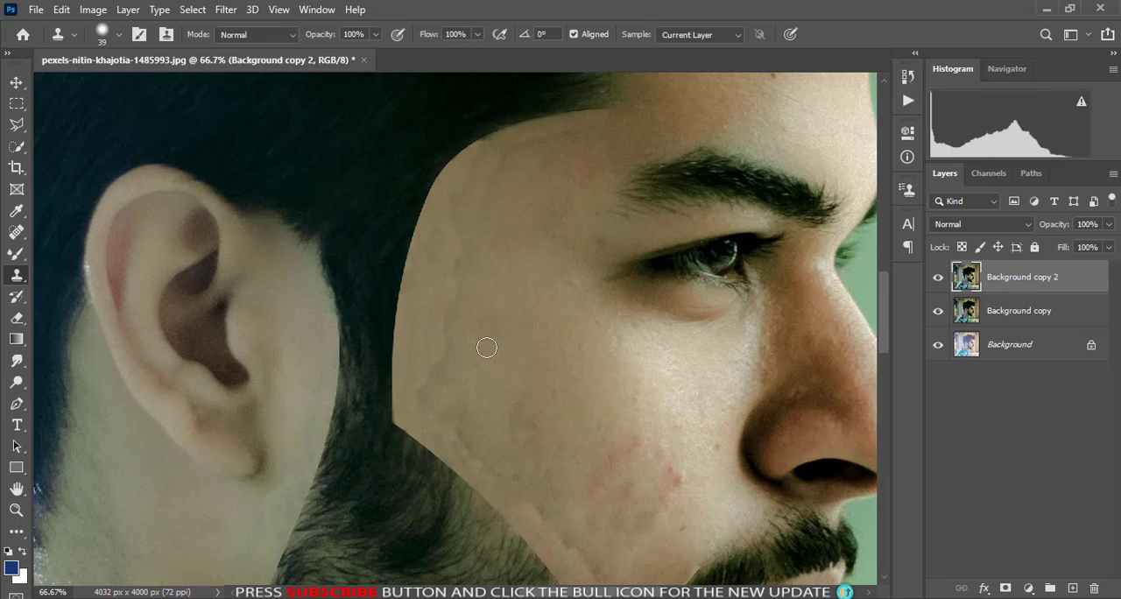
key("ctrl+0")
key("v")
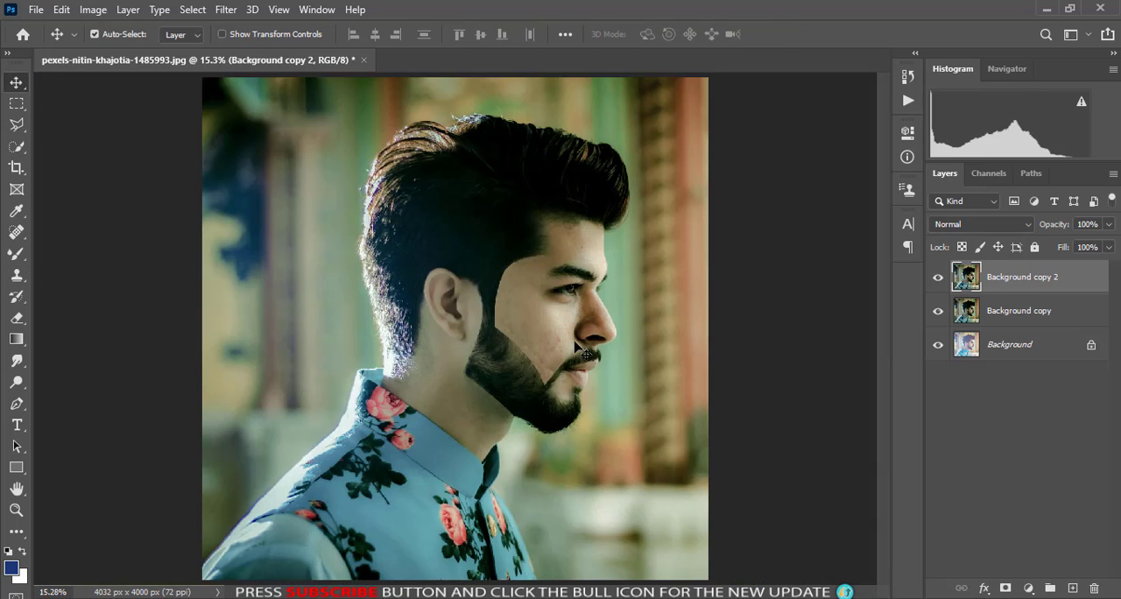
- Outline the bare skin patch between the lower lip and chin beard with a Pen path and convert it to a selection
left_click(20, 410)
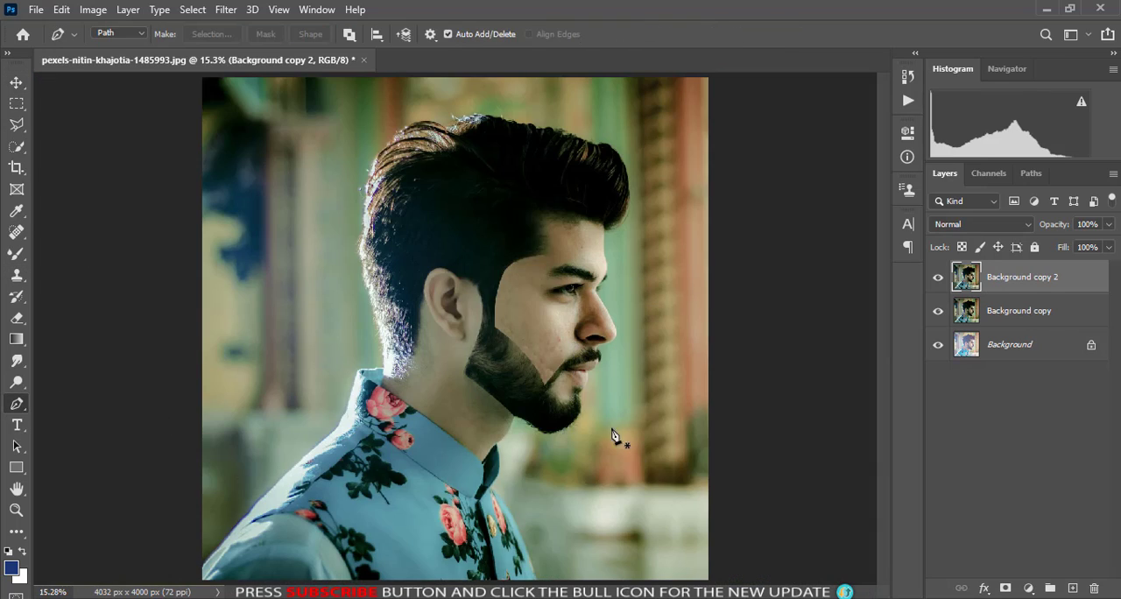
key("ctrl+plus")
key("ctrl+plus")
key("ctrl+plus")
key("ctrl+plus")
left_click_drag(681, 304, 324, 196)
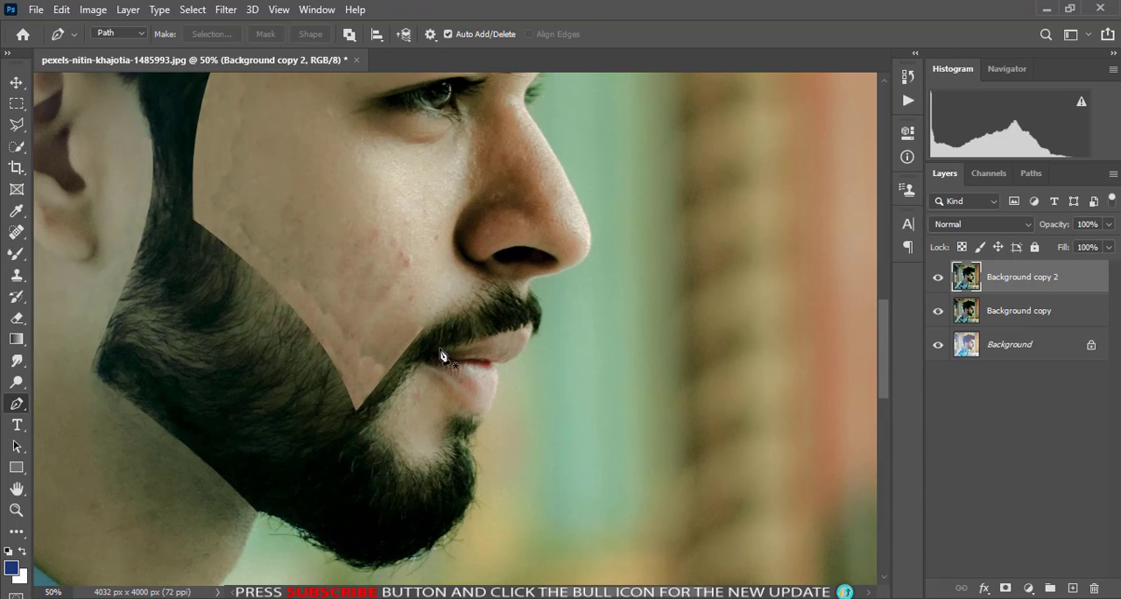
key("ctrl+plus")
left_click_drag(342, 423, 433, 331)
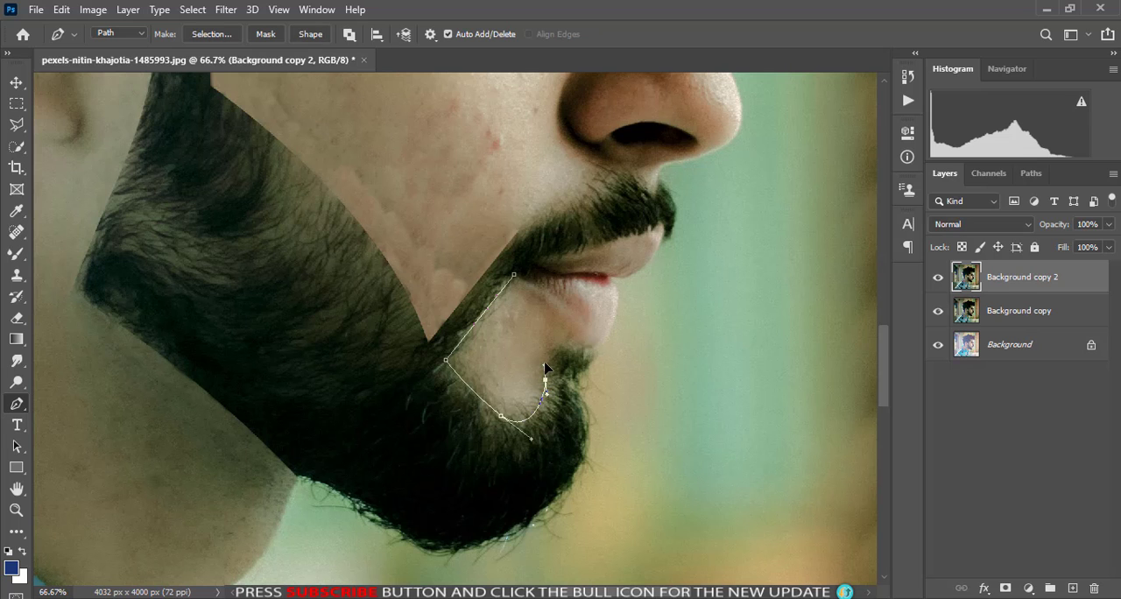
key("ctrl+Return")
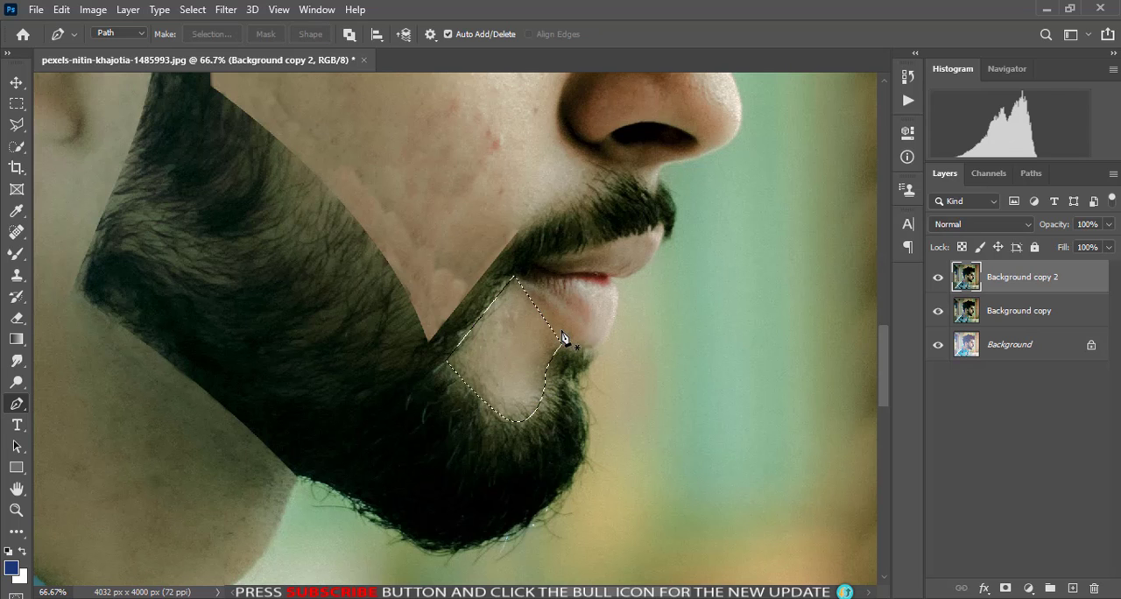
- With a 20 px Clone Stamp, clone chin skin over the hairs from the selection's upper corner down along its mustache-side edge
left_click(17, 277)
key("ctrl+plus")
key("ctrl+plus")
key("ctrl+plus")
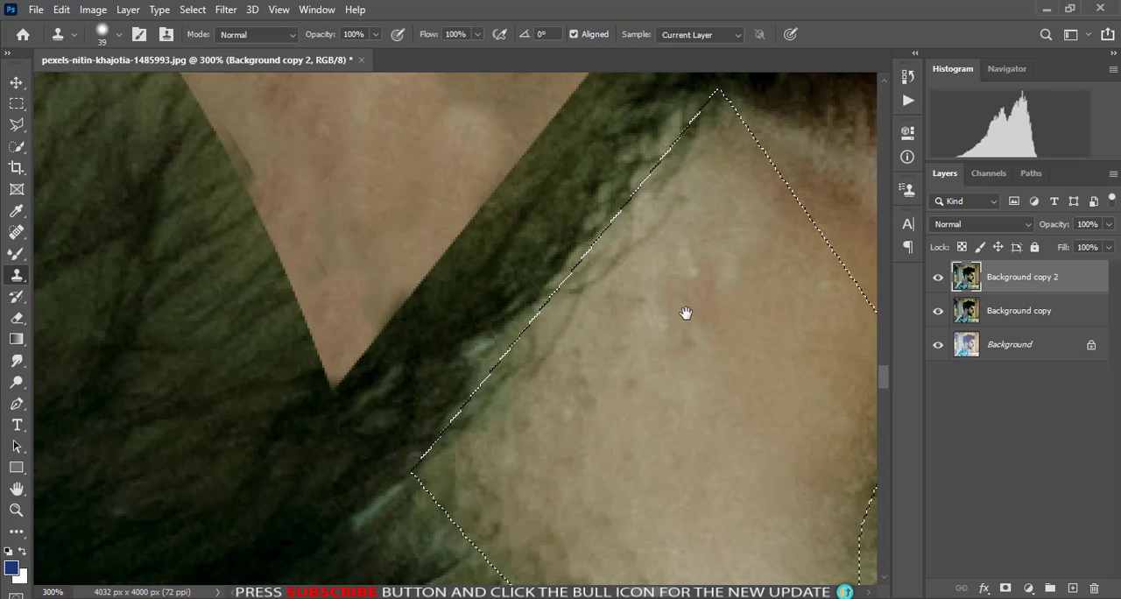
left_click_drag(686, 313, 515, 409)
key("bracketleft")
key("bracketleft")
left_click(535, 334)
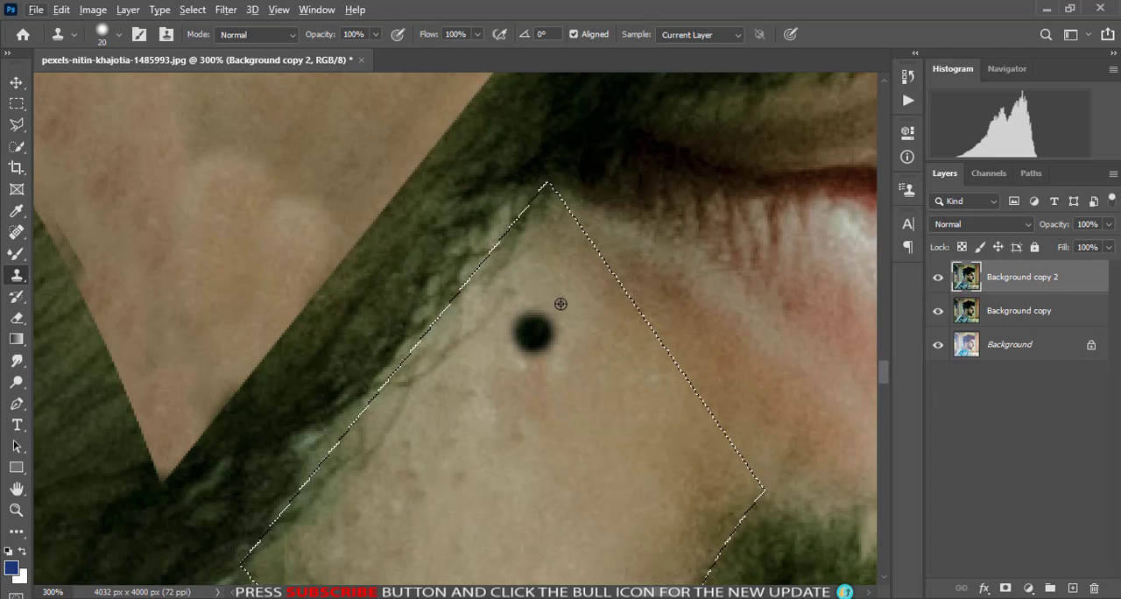
left_click(560, 303, "alt")
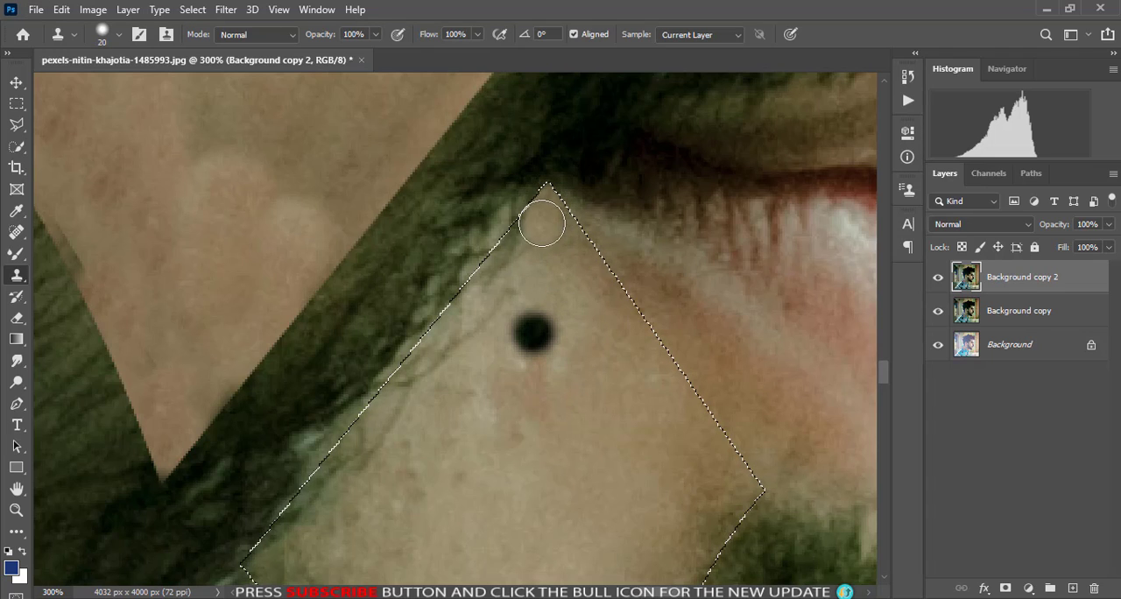
left_click(538, 336)
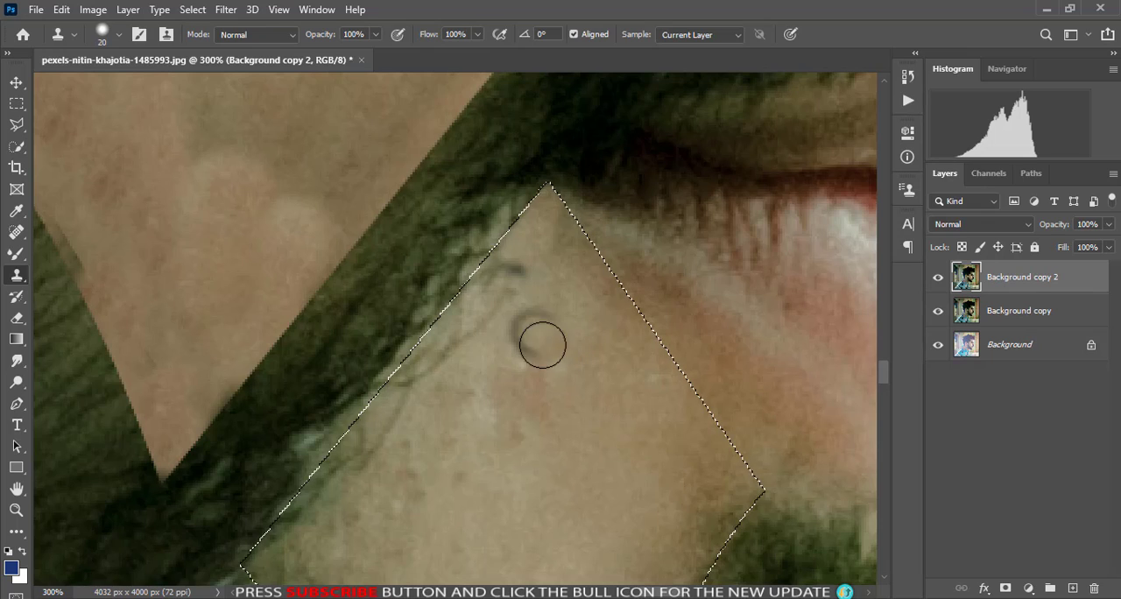
left_click(501, 287)
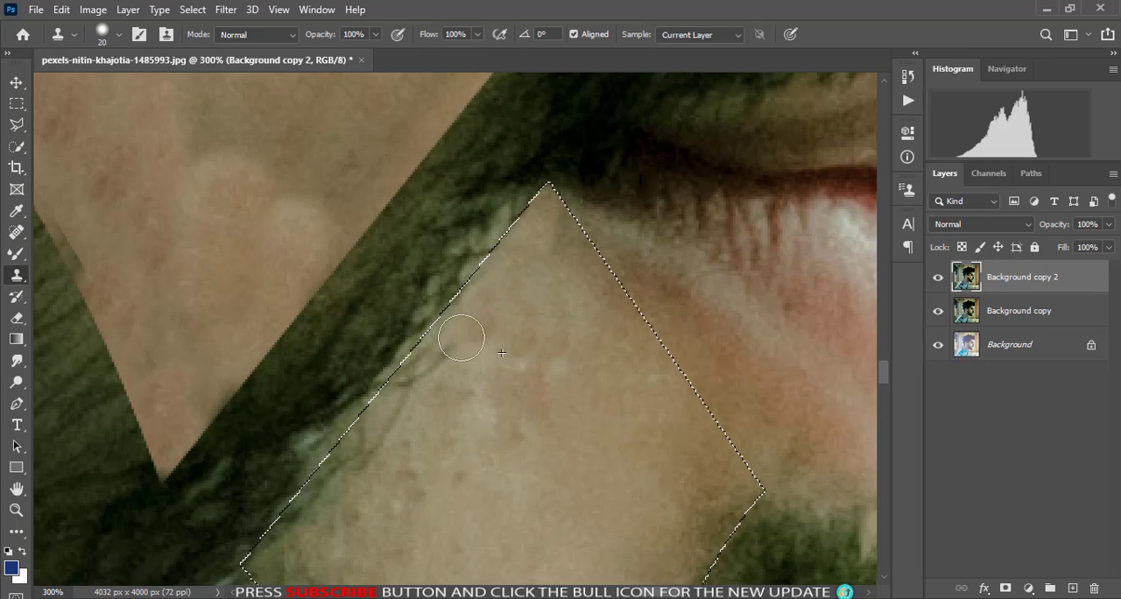
mouse_move(477, 289)
left_mouse_down()
mouse_move(419, 343)
mouse_move(289, 524)
mouse_move(288, 557)
left_mouse_up()
- Clone clean skin over the hairs along the selection's lower beard edge, undoing the strokes that go wrong
scroll(393, 368, "down", 5)
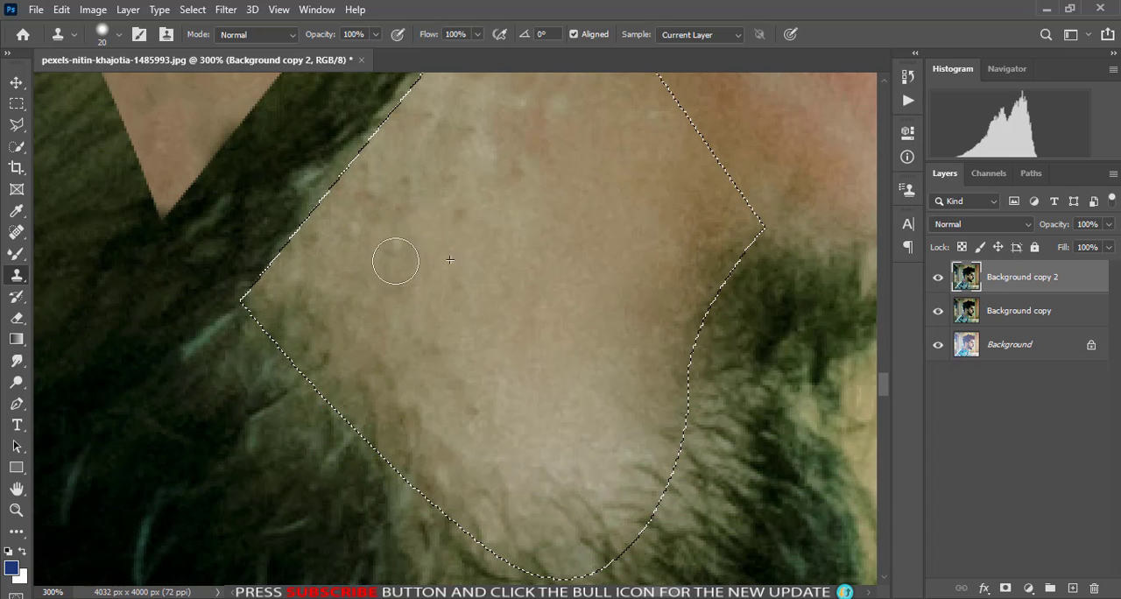
mouse_move(379, 344)
left_mouse_down()
mouse_move(430, 390)
mouse_move(380, 392)
mouse_move(416, 421)
mouse_move(301, 346)
mouse_move(358, 378)
left_mouse_up()
left_click(497, 393, "alt")
scroll(464, 402, "down", 2)
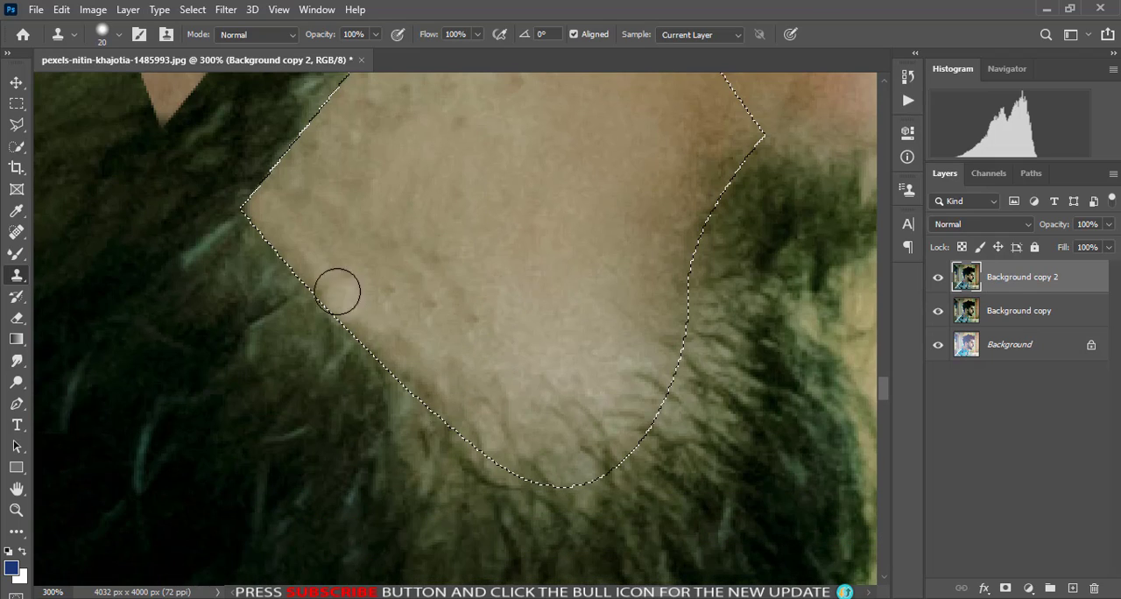
left_click_drag(285, 247, 337, 321)
key("ctrl+z")
key("ctrl+z")
key("ctrl+z")
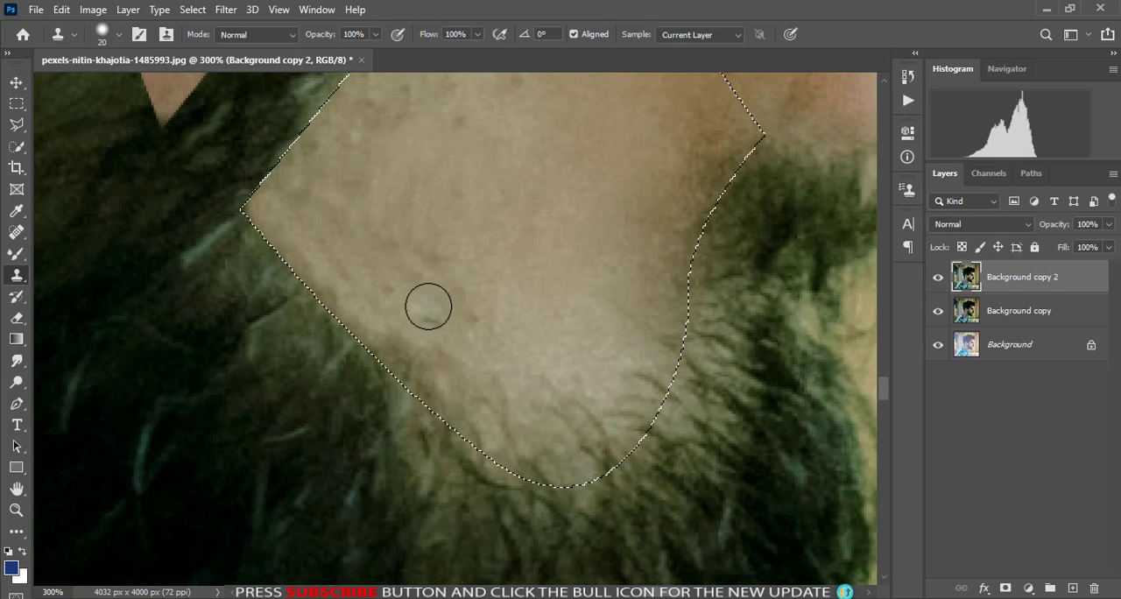
left_click(469, 271, "alt")
mouse_move(421, 373)
left_mouse_down()
mouse_move(453, 358)
mouse_move(464, 388)
mouse_move(444, 406)
left_mouse_up()
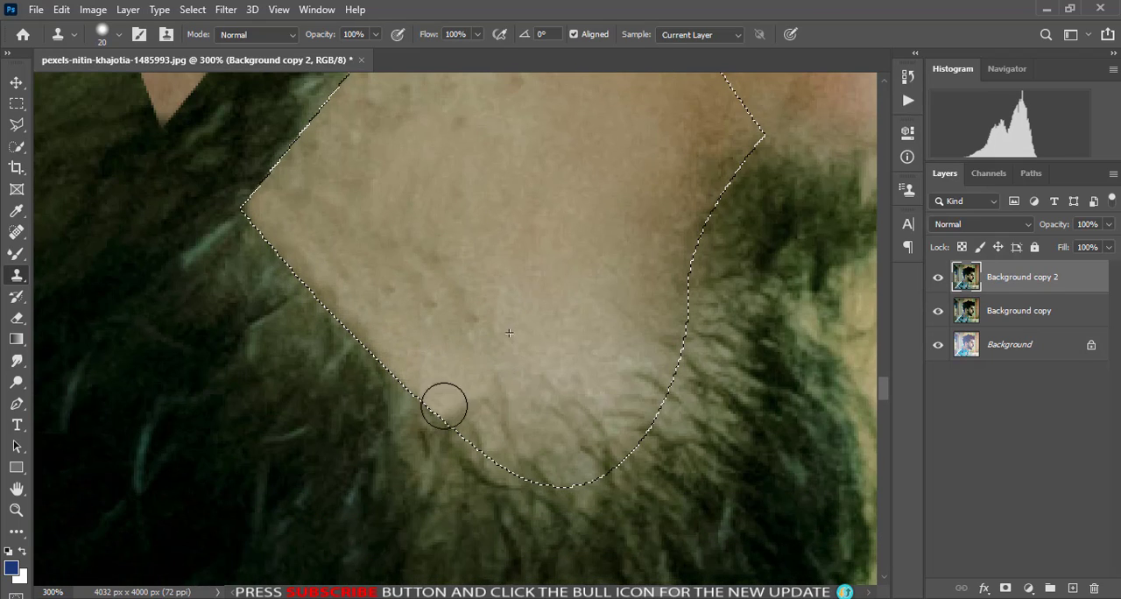
left_click_drag(367, 341, 308, 272)
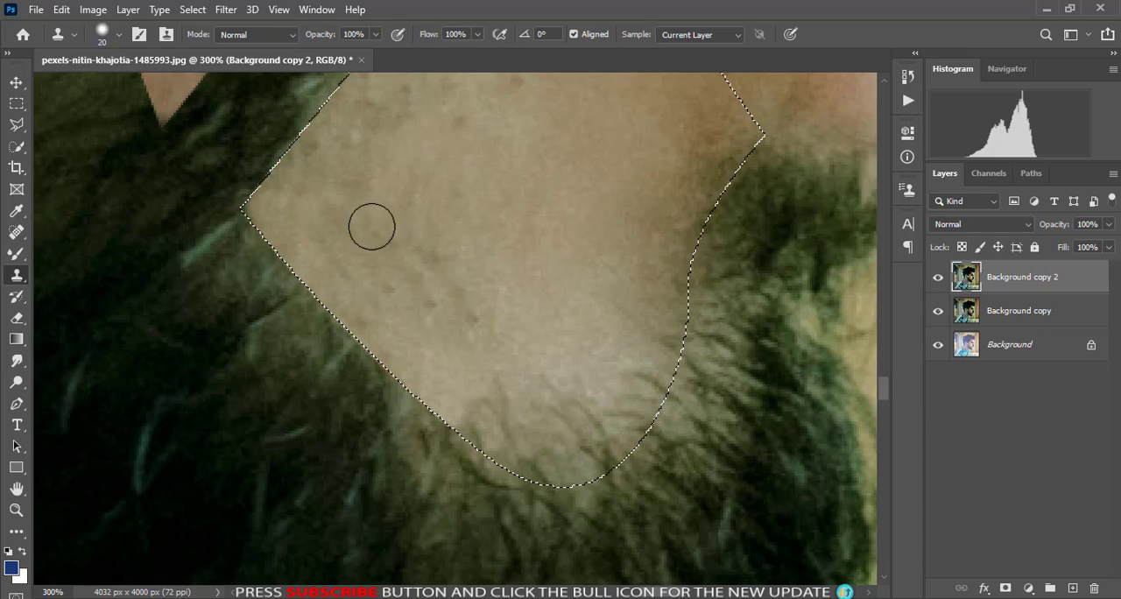
- Clone light chin skin over the beard hairs in the rounded lower tip of the selection
scroll(372, 227, "down", 3)
left_click_drag(488, 323, 528, 325)
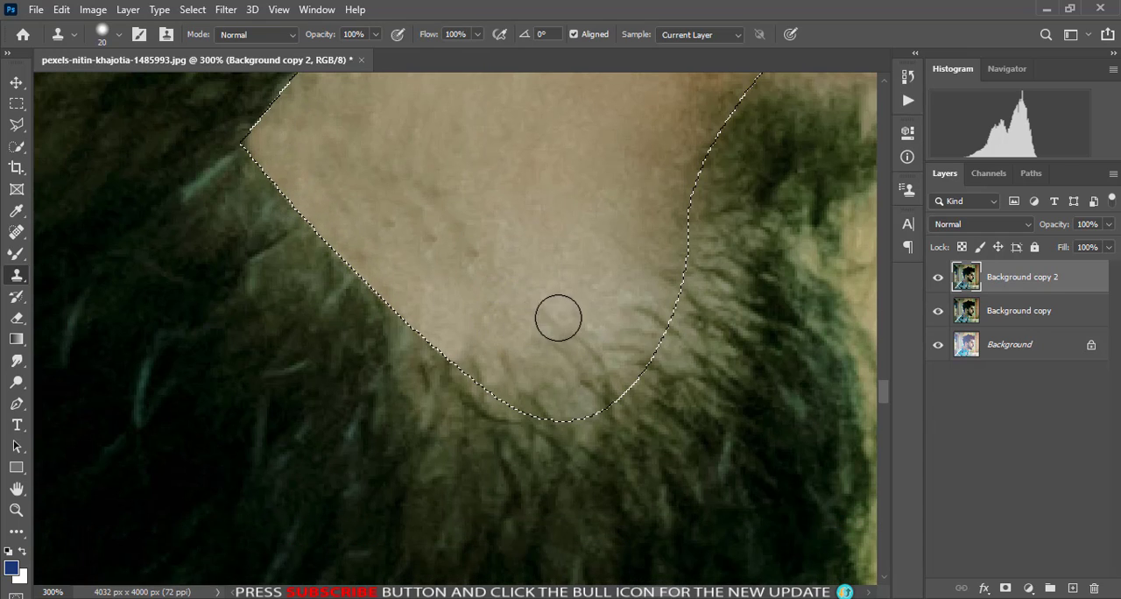
scroll(604, 246, "up", 3)
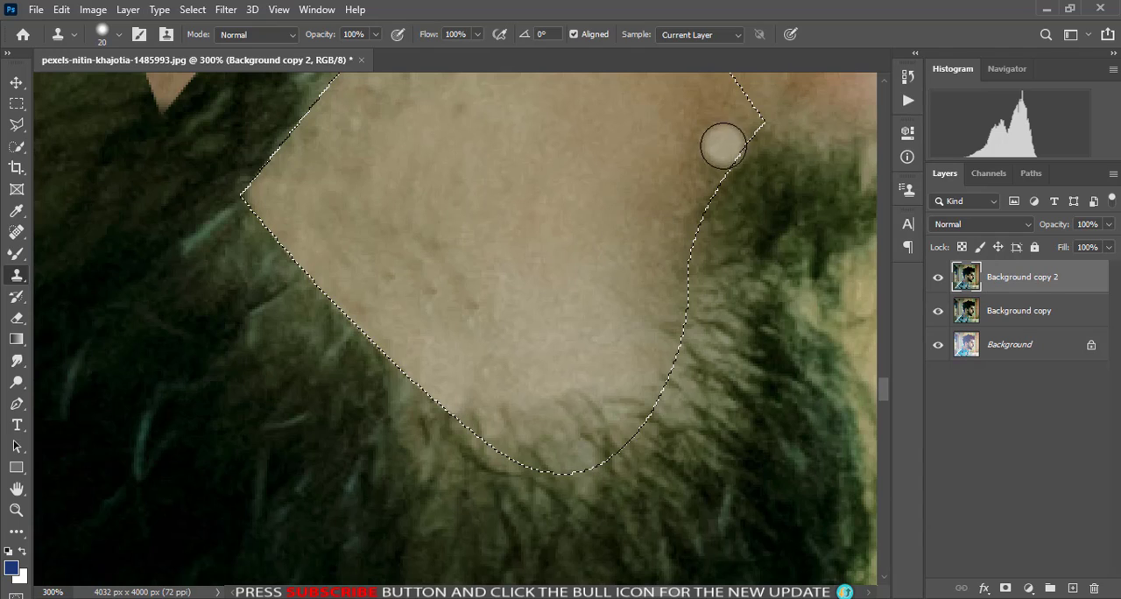
left_click(590, 338, "alt")
left_click(668, 326)
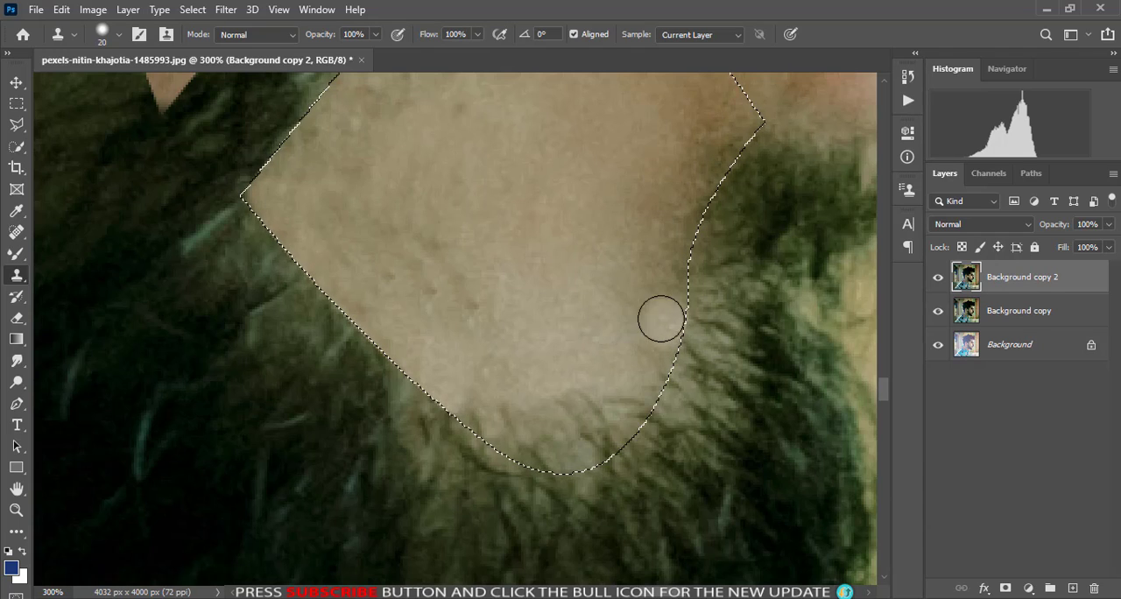
left_click(470, 411)
key("ctrl+z")
left_click(520, 358, "alt")
mouse_move(466, 403)
left_mouse_down()
mouse_move(503, 426)
mouse_move(646, 402)
left_mouse_up()
left_click(503, 363, "alt")
left_click(523, 383, "alt")
mouse_move(507, 430)
left_mouse_down()
mouse_move(545, 452)
mouse_move(590, 450)
mouse_move(615, 427)
left_mouse_up()
- Clone skin over the dark shading along the selection edge beside the soul patch under the lip
scroll(604, 420, "up", 2)
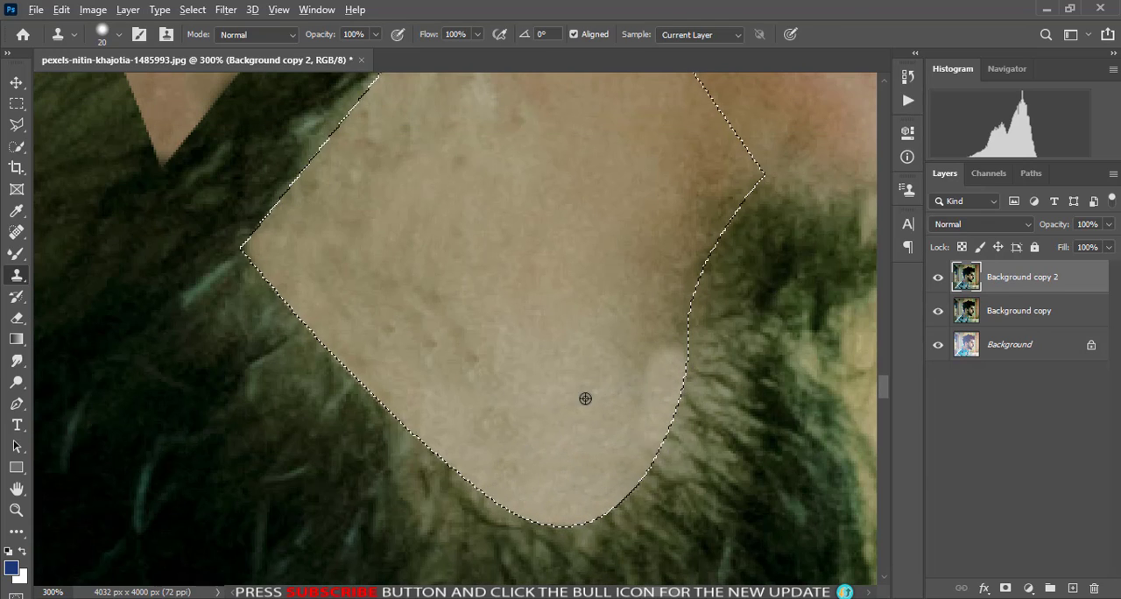
left_click(606, 219, "alt")
mouse_move(637, 265)
left_mouse_down()
mouse_move(650, 331)
mouse_move(679, 345)
mouse_move(670, 339)
mouse_move(714, 214)
left_mouse_up()
left_click(620, 277, "alt")
scroll(590, 323, "up", 2)
scroll(590, 333, "down", 5)
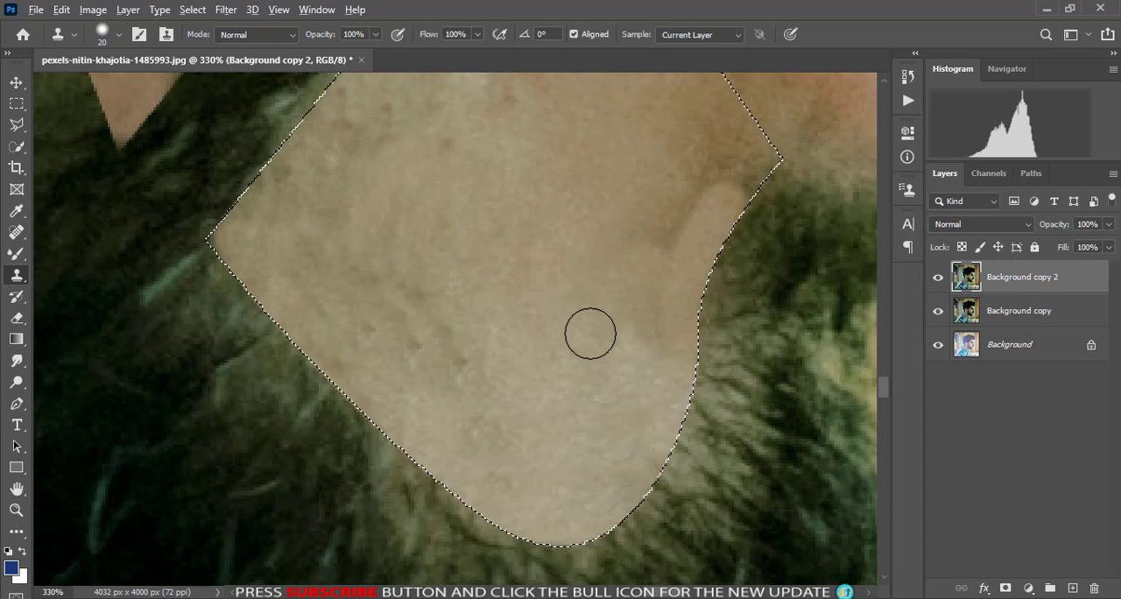
- Touch up the skin at the selection's upper corner near the mouth by cloning, and deselect
scroll(590, 333, "up", 3)
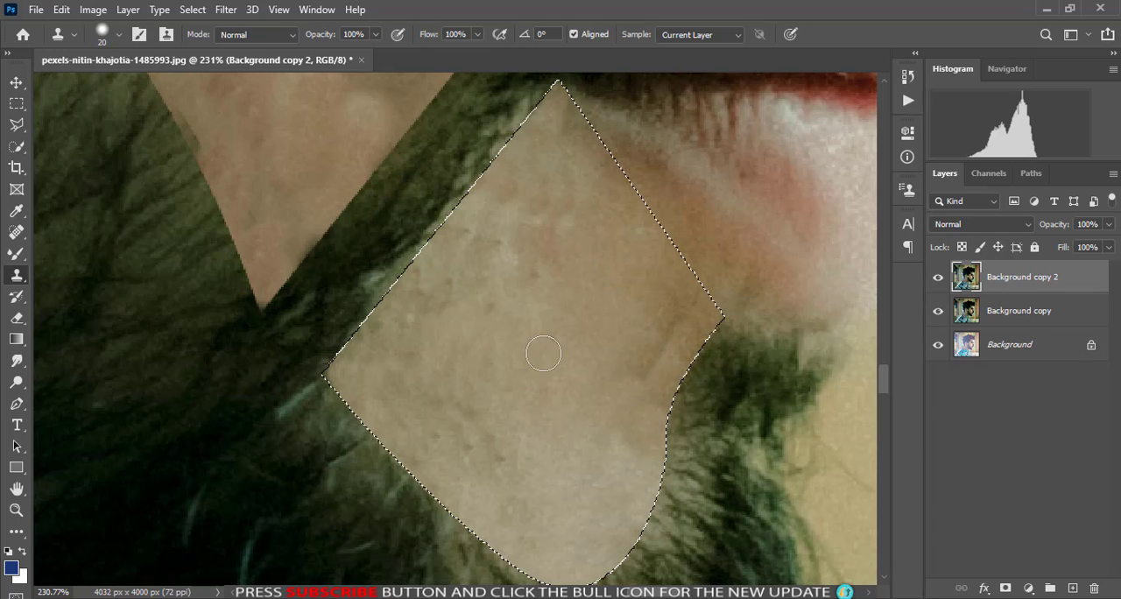
scroll(545, 393, "up", 4)
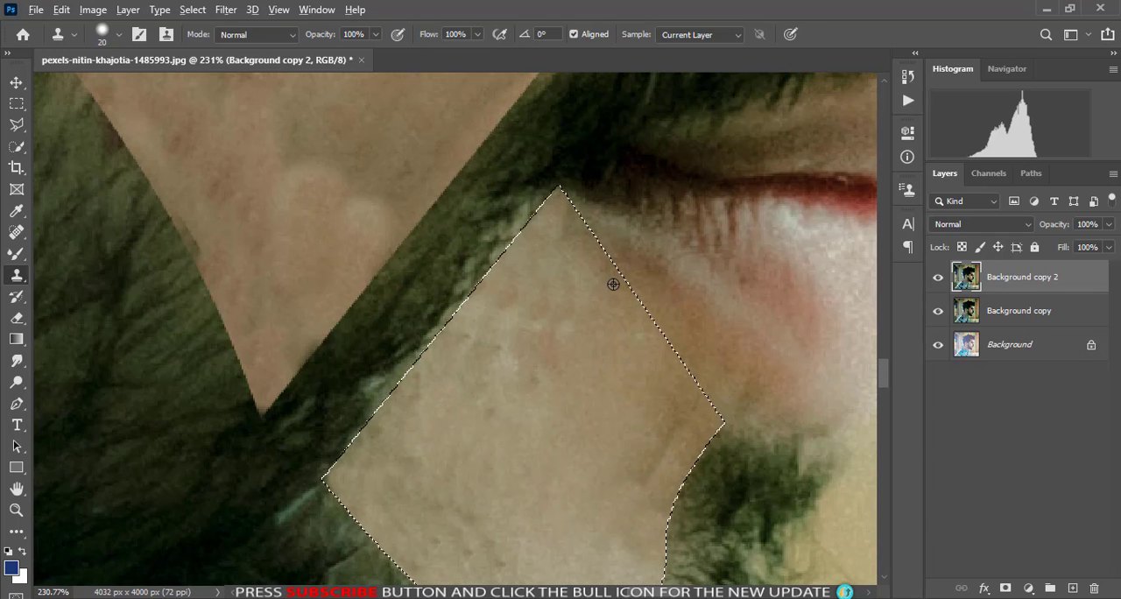
left_click(613, 284, "alt")
left_click_drag(572, 229, 567, 217)
key("ctrl+0")
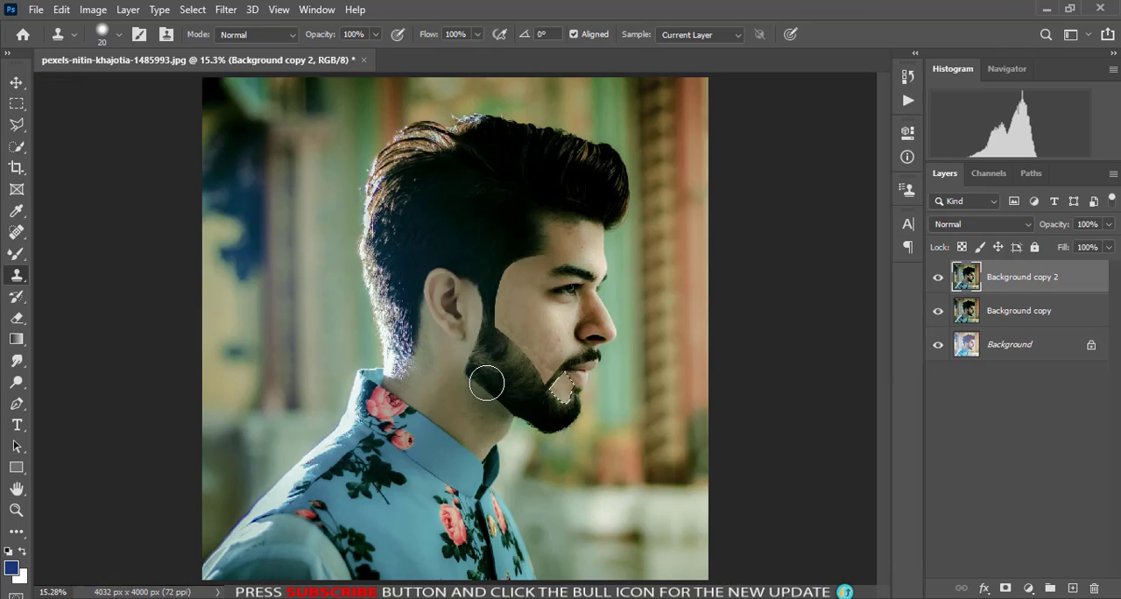
key("ctrl+d")
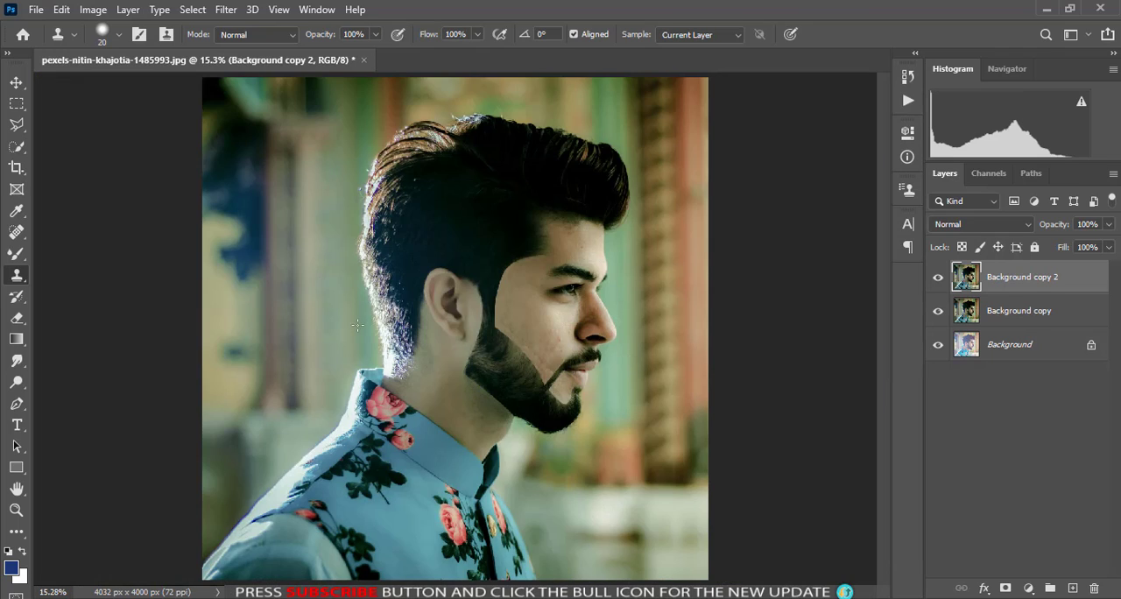
- Outline the skin between the nostril and the mustache's upper edge with a Pen path and convert it to a selection
key("ctrl+plus")
key("ctrl+plus")
key("ctrl+plus")
left_click_drag(648, 400, 403, 420)
key("ctrl+plus")
key("ctrl+plus")
key("ctrl+plus")
left_click_drag(625, 433, 525, 185)
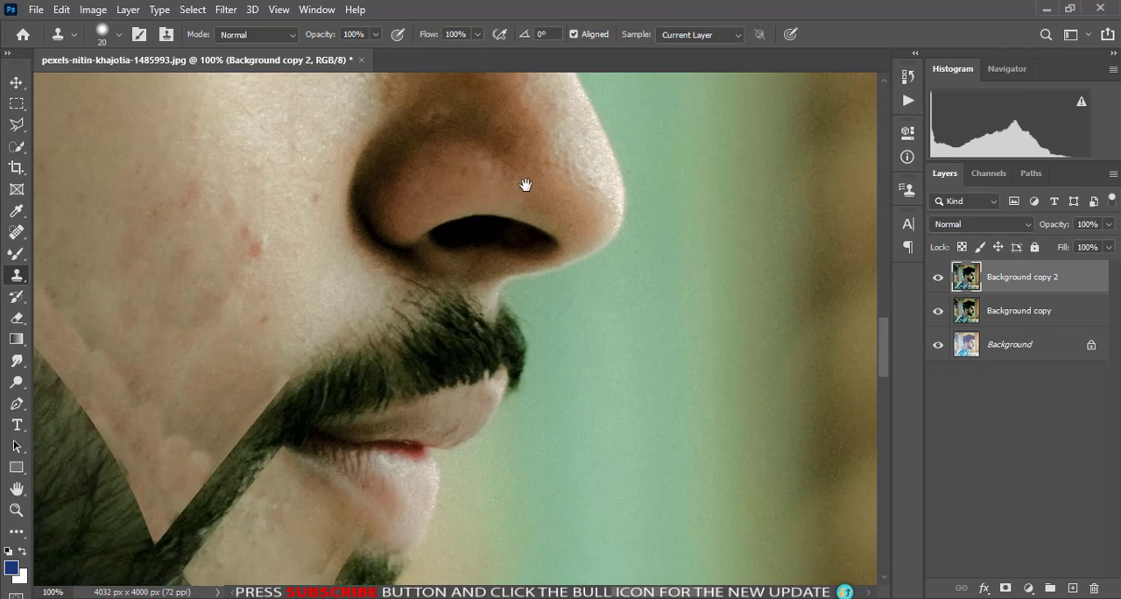
key("ctrl+plus")
key("ctrl+plus")
key("ctrl+minus")
left_click_drag(120, 256, 399, 251)
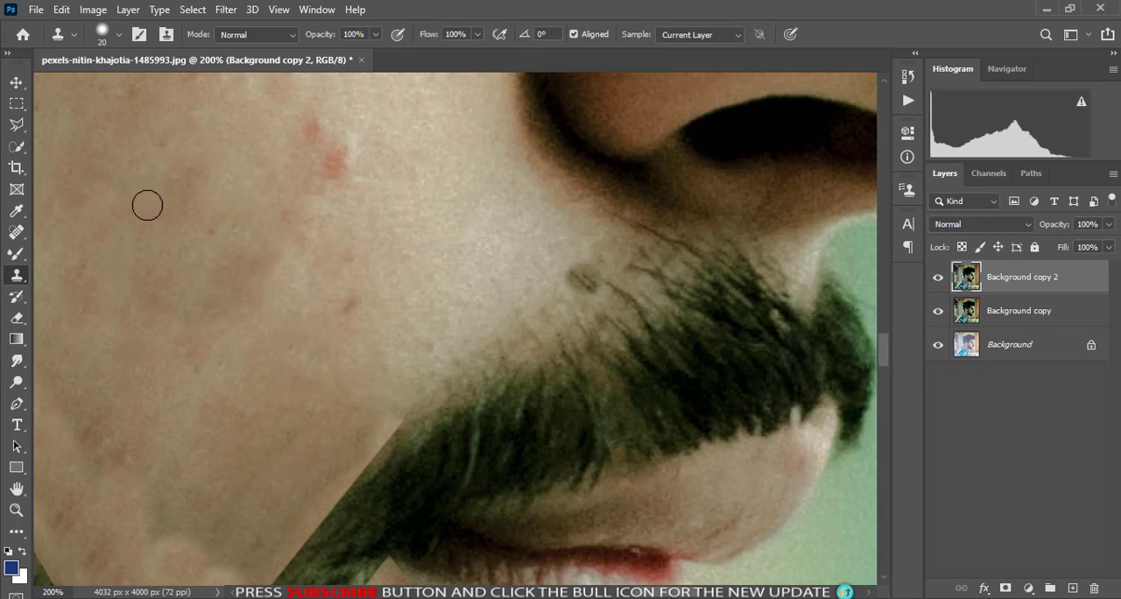
left_click(16, 403)
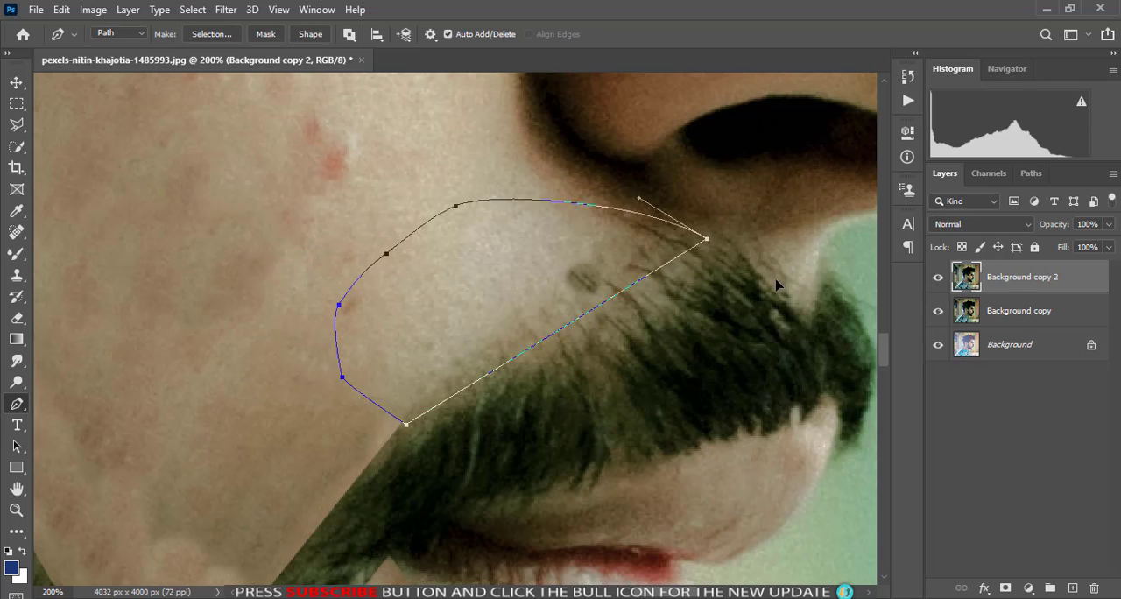
key("ctrl+Return")
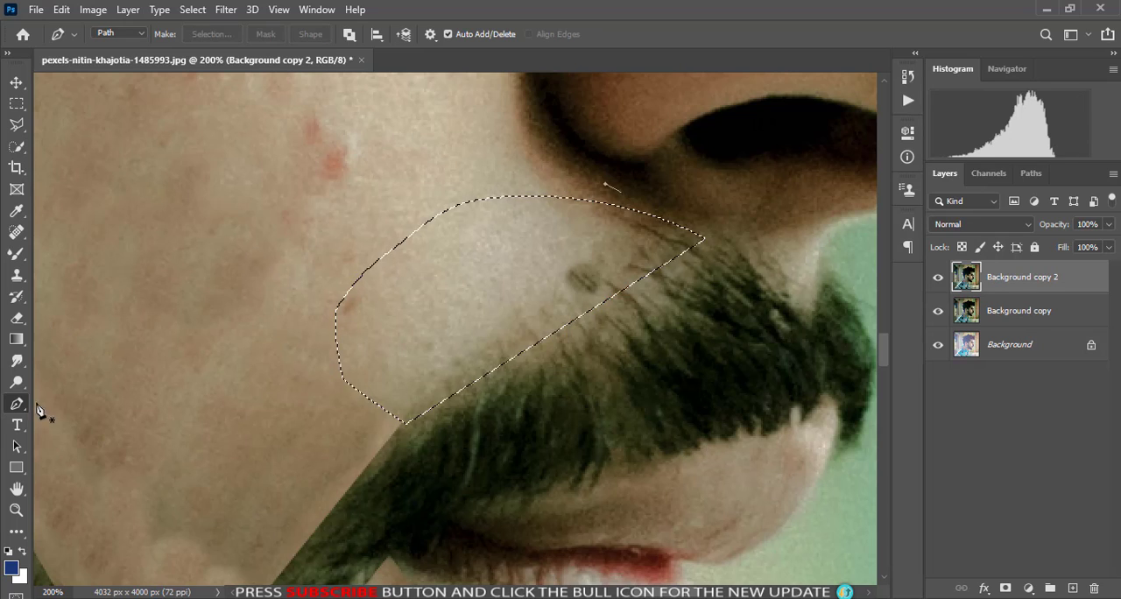
- Clone skin over the stray hairs and dark spot above the mustache inside the selection, and deselect
left_click(15, 274)
left_click(489, 332, "alt")
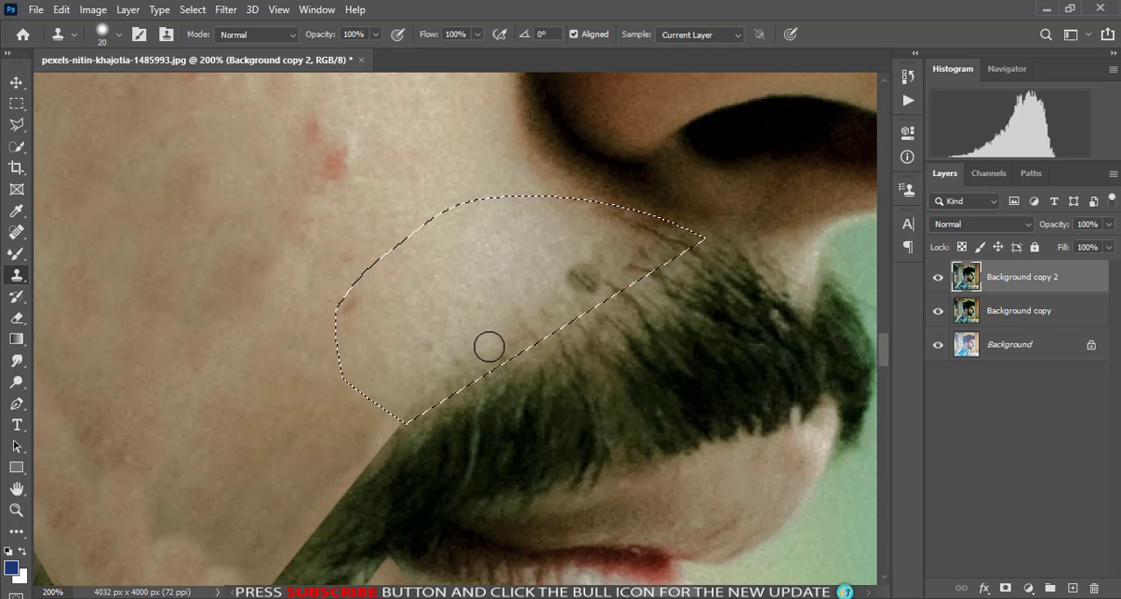
mouse_move(490, 350)
left_mouse_down()
mouse_move(403, 416)
mouse_move(428, 390)
mouse_move(588, 302)
mouse_move(573, 272)
mouse_move(637, 250)
mouse_move(617, 250)
mouse_move(654, 230)
mouse_move(634, 245)
mouse_move(607, 221)
mouse_move(603, 235)
mouse_move(613, 223)
mouse_move(659, 250)
left_mouse_up()
left_click(501, 341, "alt")
left_click(552, 316, "alt")
left_click(596, 255, "alt")
left_click(618, 251, "alt")
left_click(611, 220, "alt")
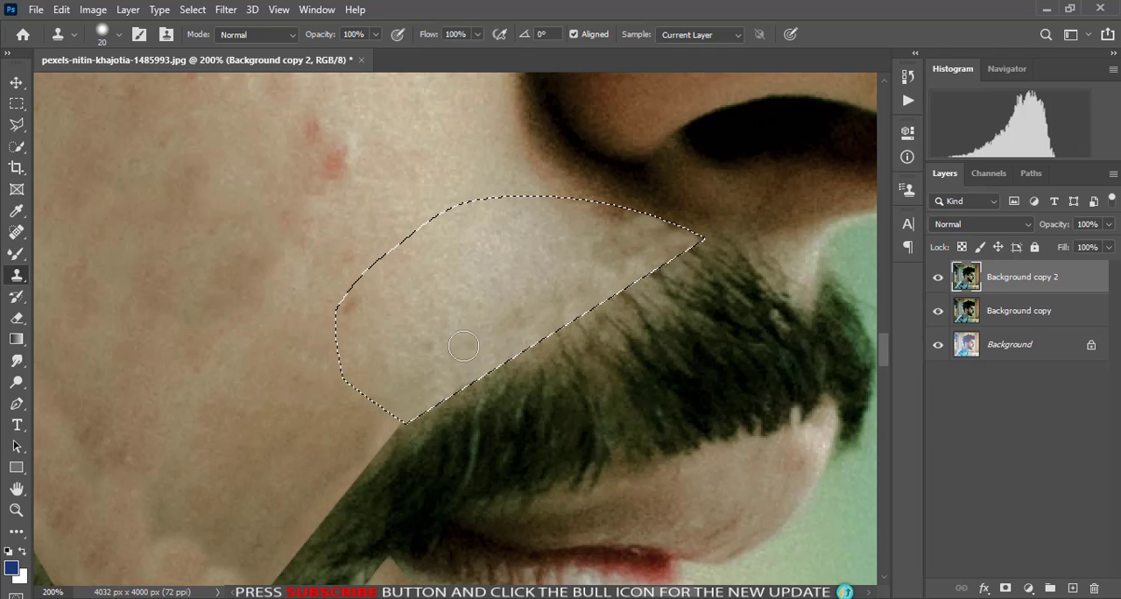
key("ctrl+minus")
key("ctrl+minus")
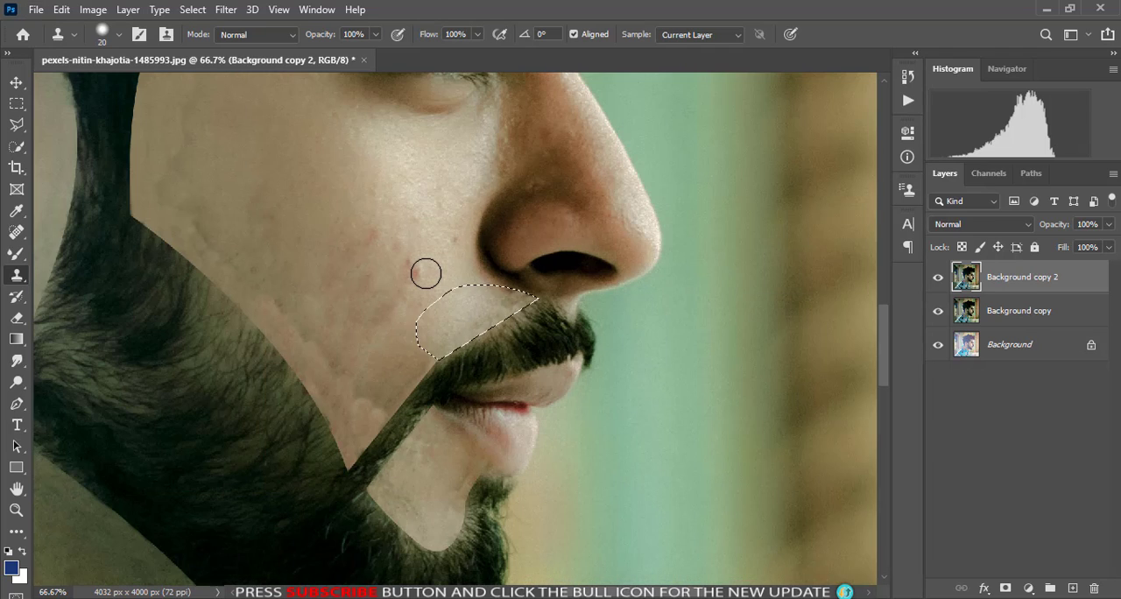
key("ctrl+d")
key("ctrl+0")
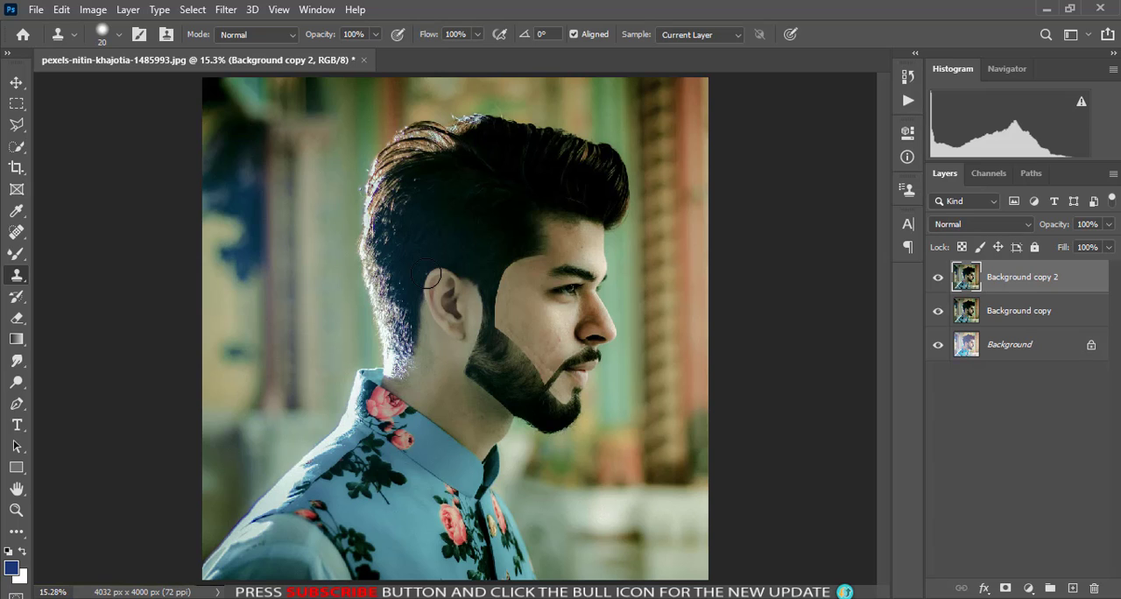
- Outline the forehead skin along the hairline above the eyebrow with a Pen path and convert it to a selection
key("ctrl+plus")
key("ctrl+plus")
key("ctrl+plus")
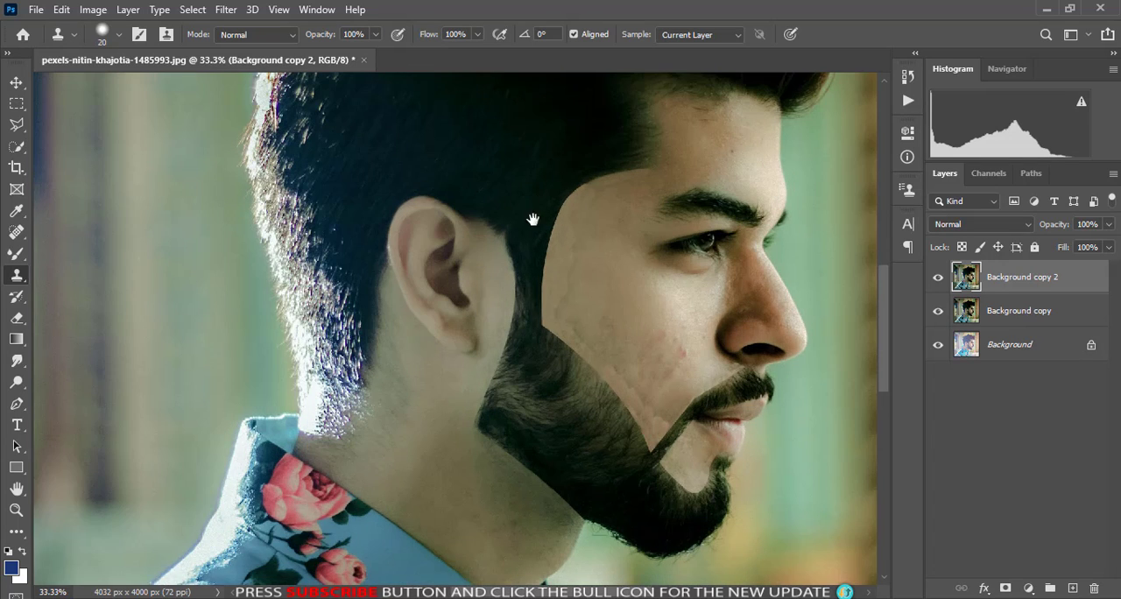
left_click_drag(533, 219, 510, 432)
left_click(17, 406)
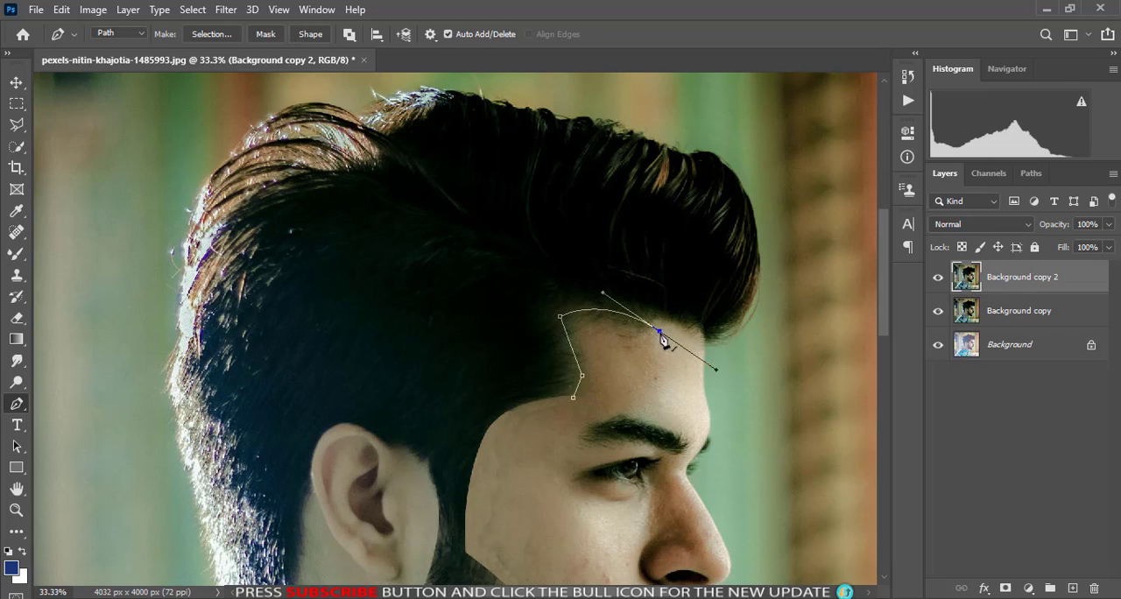
key("ctrl+Return")
key("ctrl+plus")
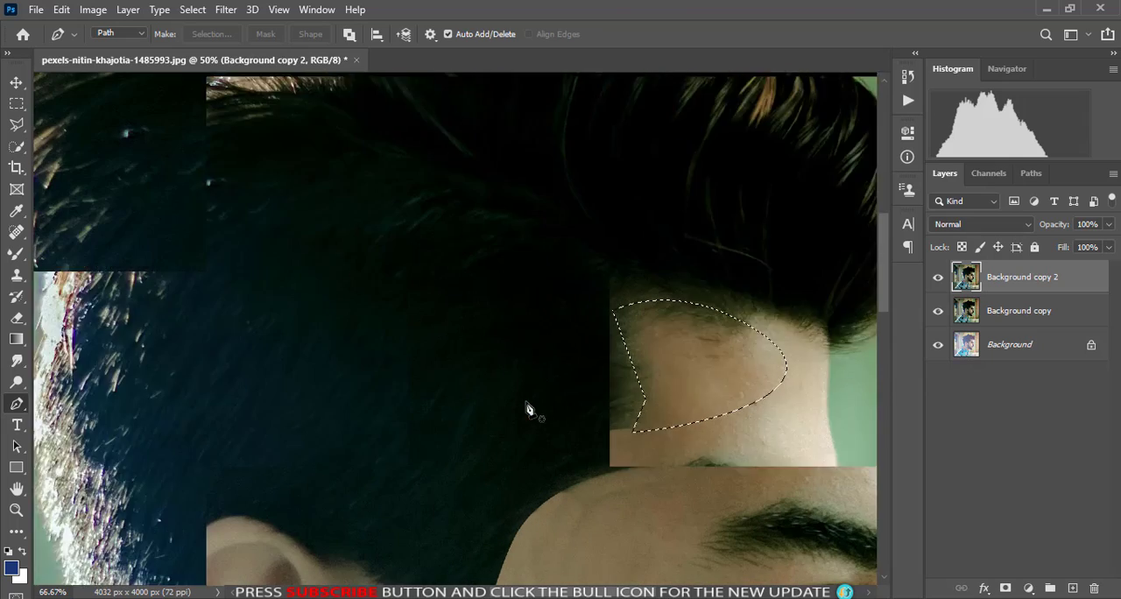
key("ctrl+plus")
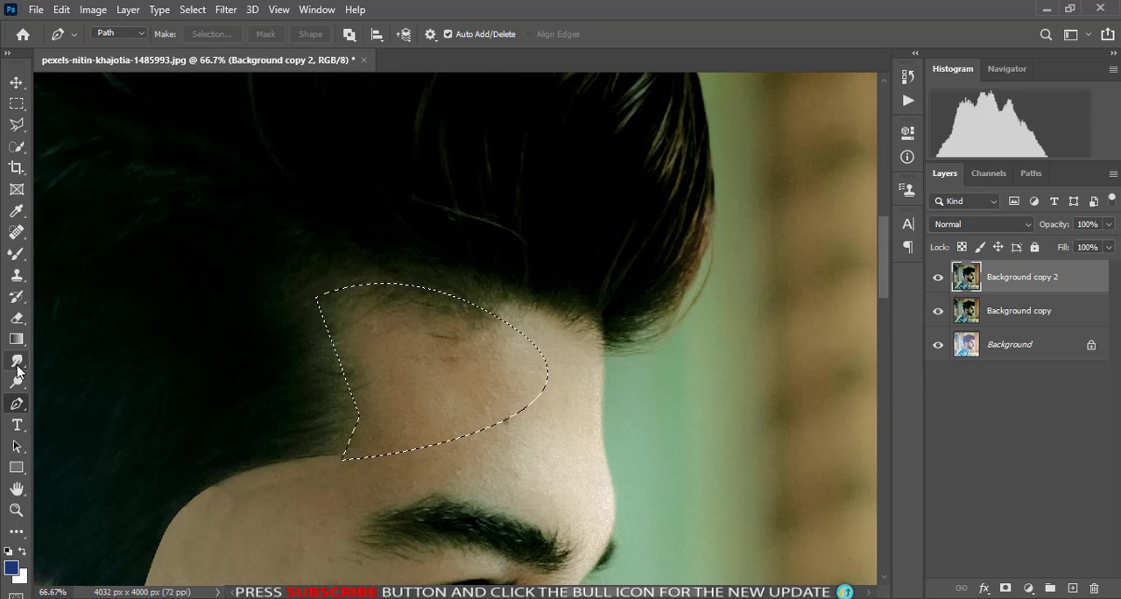
- Clone smooth forehead skin over the creases and stray hairs in the upper part of the selection with the Clone Stamp
key("s")
key("ctrl+plus")
key("ctrl+plus")
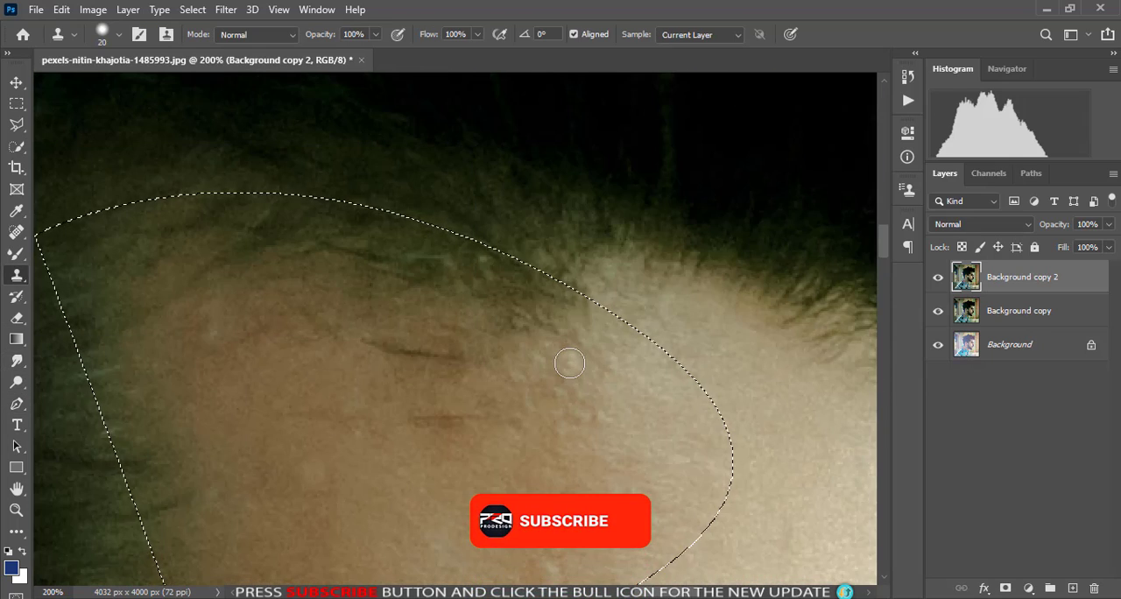
mouse_move(442, 403)
left_mouse_down()
mouse_move(459, 377)
mouse_move(389, 349)
left_mouse_up()
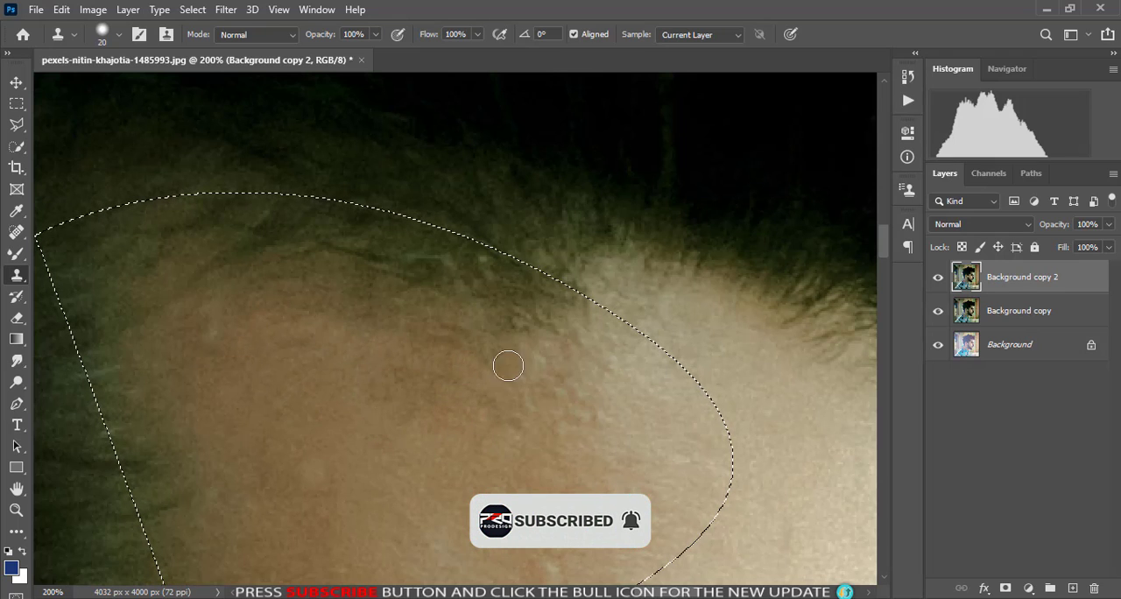
left_click(566, 360, "alt")
left_click_drag(584, 335, 360, 308)
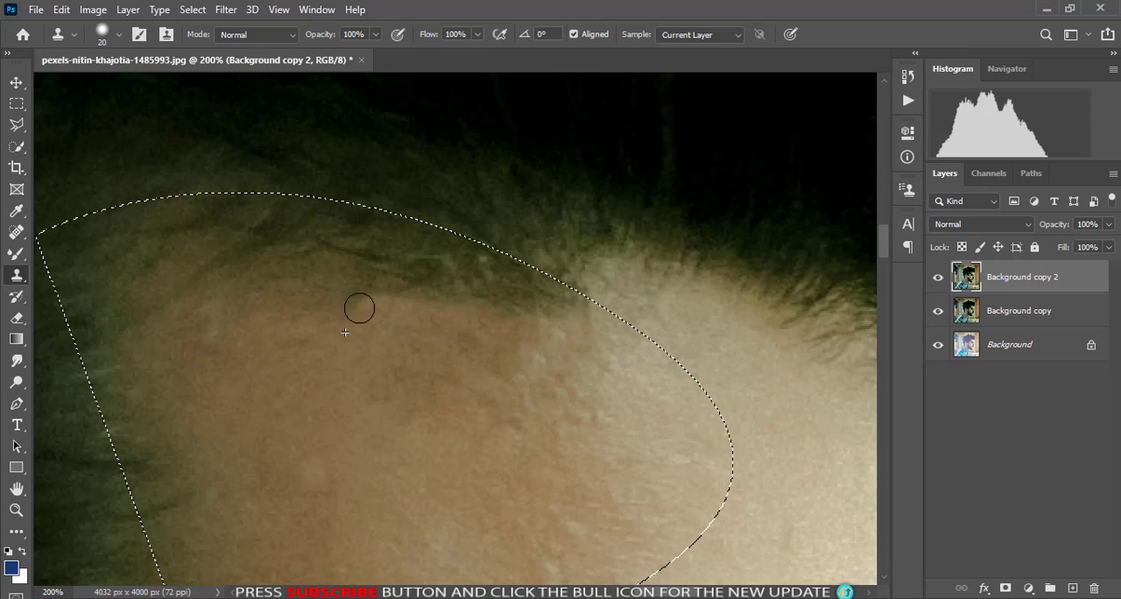
mouse_move(270, 306)
left_mouse_down()
mouse_move(330, 287)
mouse_move(414, 289)
mouse_move(546, 318)
mouse_move(373, 275)
left_mouse_up()
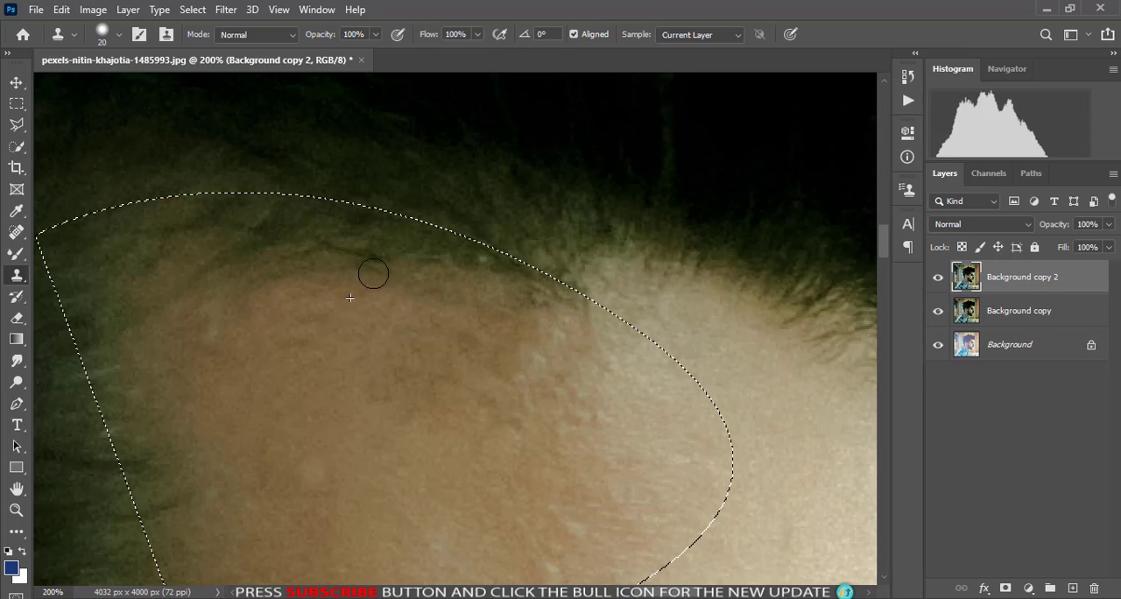
mouse_move(477, 271)
left_mouse_down()
mouse_move(567, 303)
mouse_move(473, 270)
mouse_move(503, 303)
mouse_move(555, 308)
left_mouse_up()
left_click(503, 303, "alt")
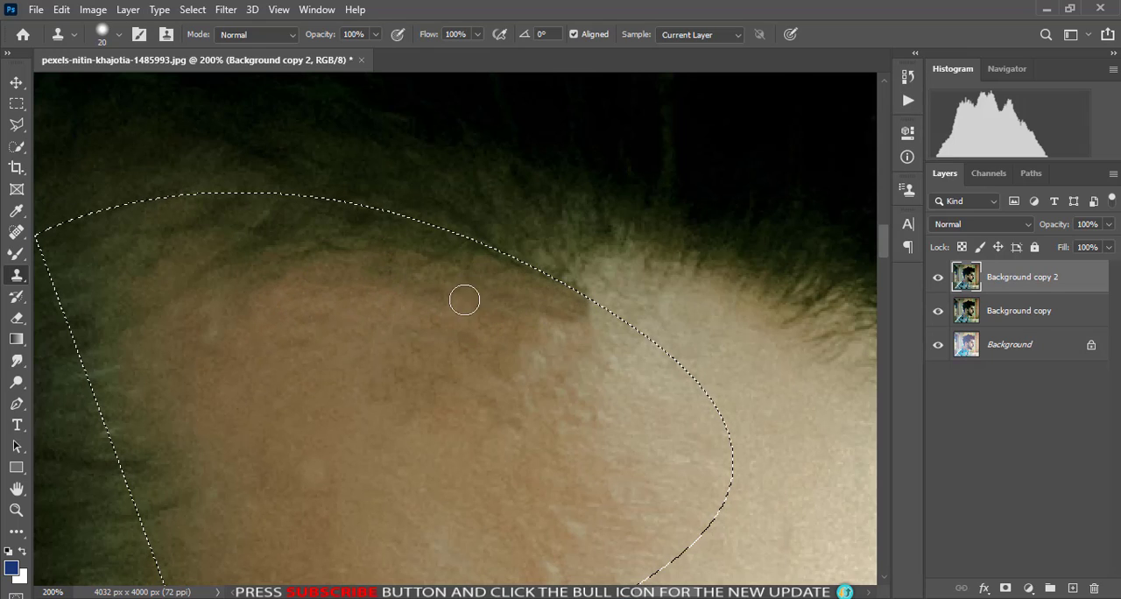
- Reduce the clone brush to 15 px and clone skin over the hairs around the selection's notch and lower corner
key("ctrl+minus")
scroll(338, 493, "up", 3)
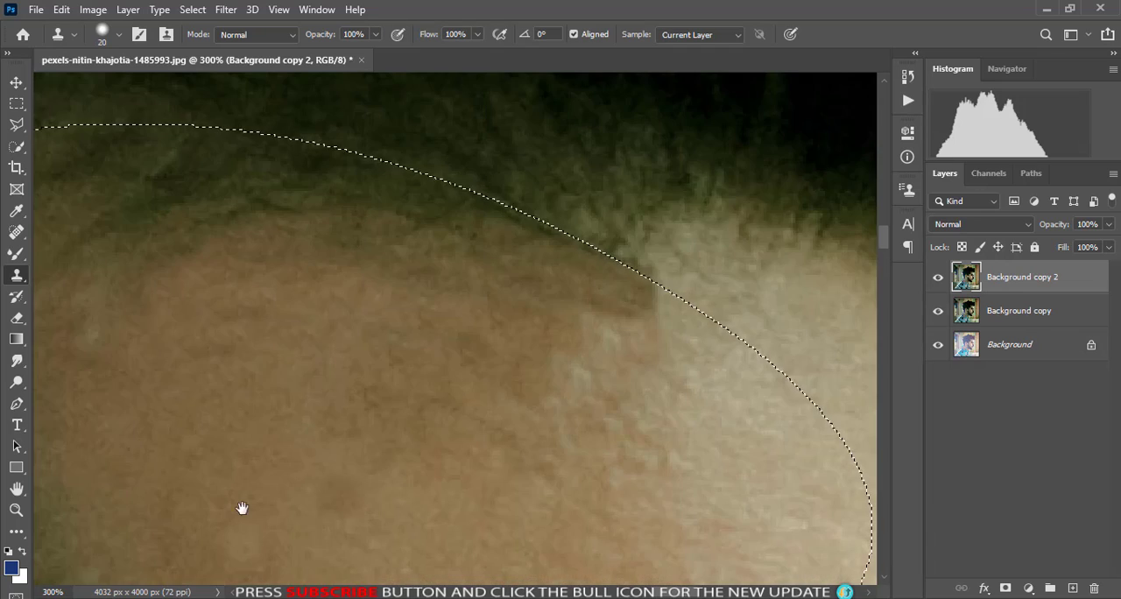
key("bracketleft")
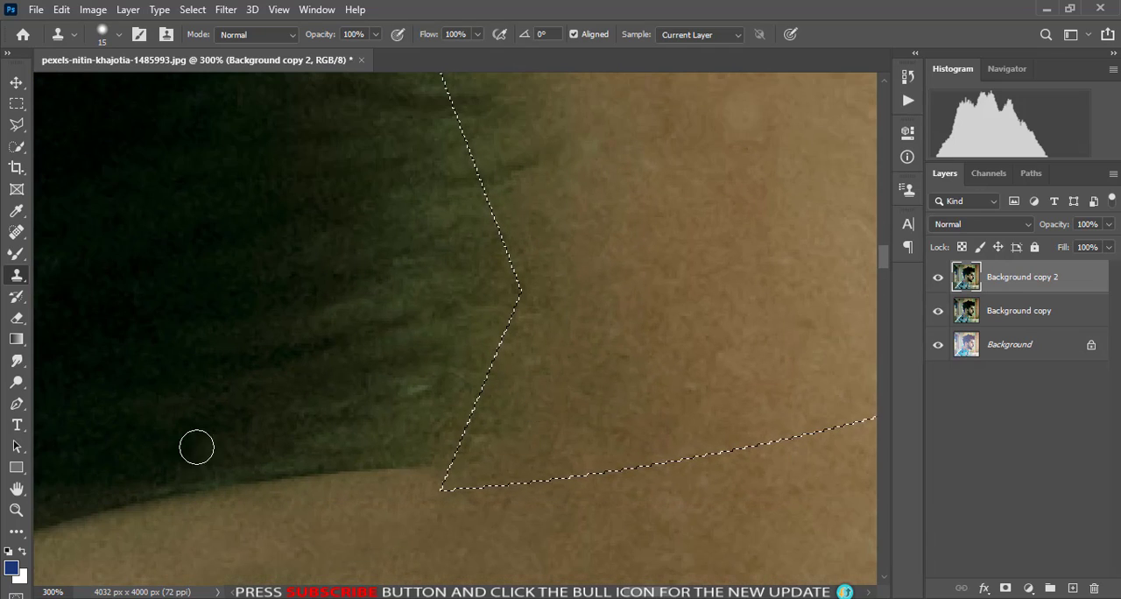
left_click(538, 430, "alt")
mouse_move(457, 466)
left_mouse_down()
mouse_move(488, 420)
mouse_move(533, 296)
mouse_move(555, 325)
mouse_move(561, 418)
mouse_move(517, 420)
mouse_move(503, 365)
left_mouse_up()
scroll(585, 422, "up", 5)
left_click(588, 416, "alt")
left_click(556, 391, "alt")
left_click_drag(520, 409, 508, 337)
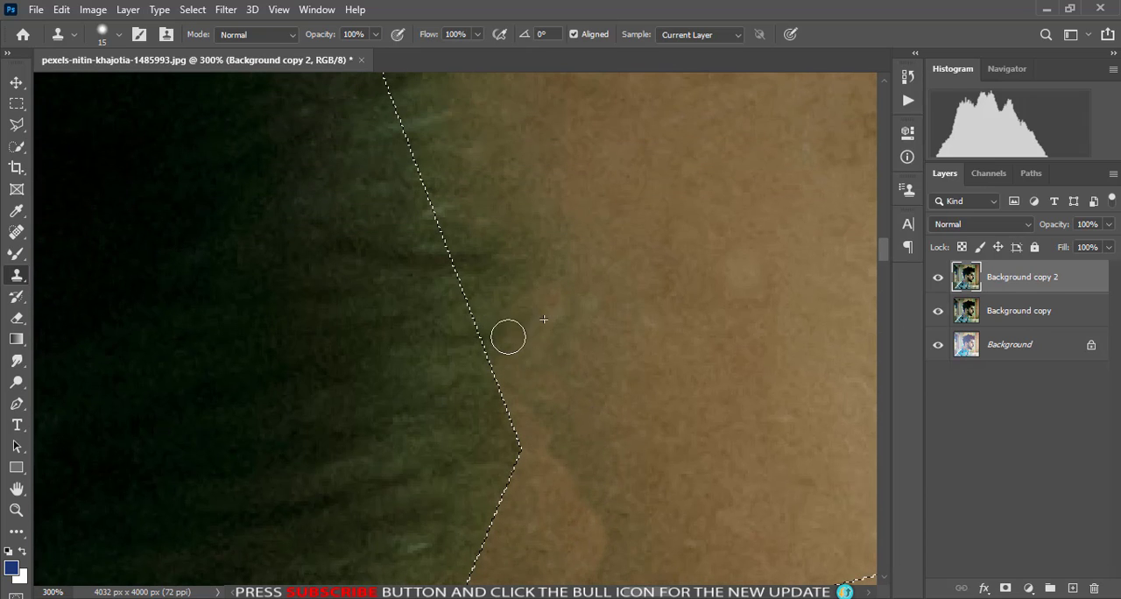
mouse_move(508, 294)
left_mouse_down()
mouse_move(481, 285)
mouse_move(500, 338)
mouse_move(474, 268)
left_mouse_up()
left_click(528, 344, "alt")
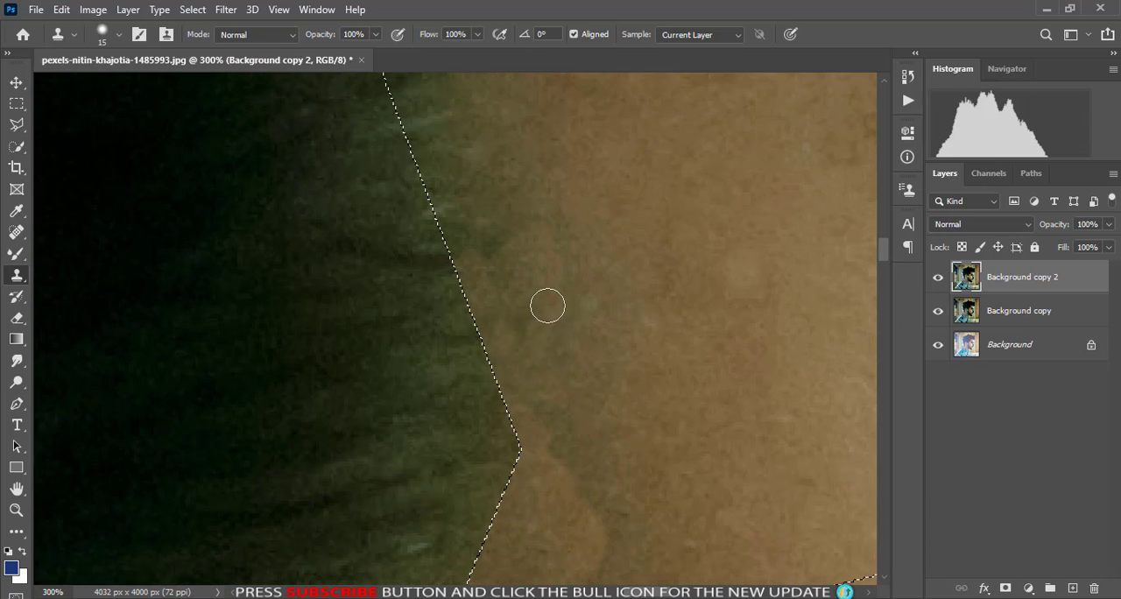
- Clone skin up along the selection's straight hairline side to its upper corner, covering the dark hair
scroll(548, 305, "up", 3)
left_click(549, 395, "alt")
mouse_move(480, 382)
left_mouse_down()
mouse_move(420, 271)
mouse_move(496, 371)
mouse_move(498, 257)
mouse_move(460, 244)
left_mouse_up()
scroll(478, 438, "up", 4)
left_click(480, 461, "alt")
left_click_drag(415, 405, 377, 282)
left_click_drag(416, 334, 425, 343)
left_click(473, 404, "alt")
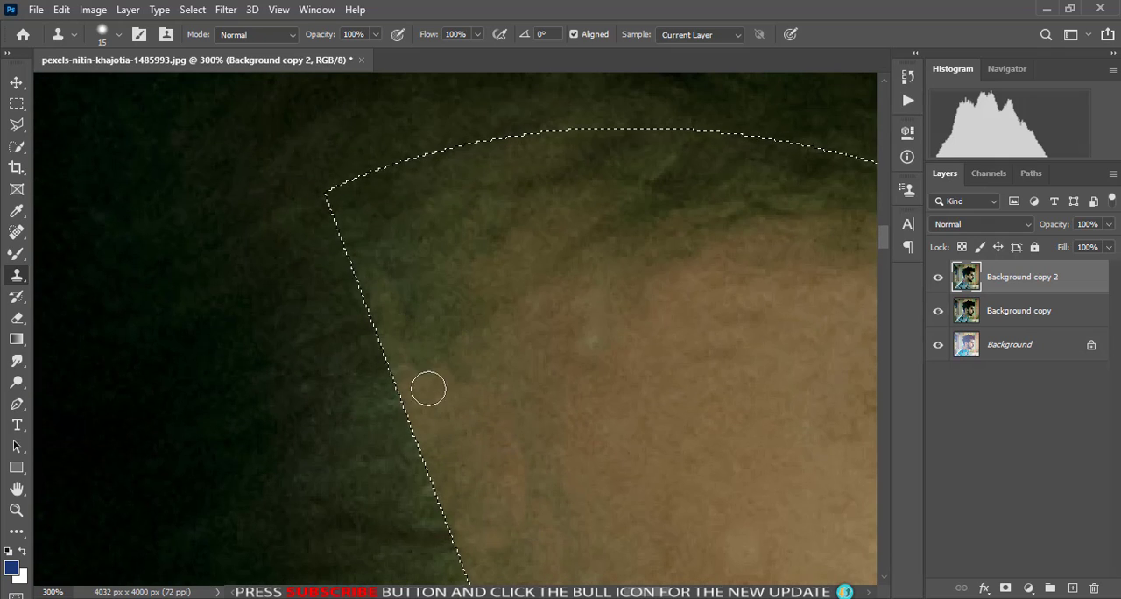
mouse_move(428, 387)
left_mouse_down()
mouse_move(391, 341)
mouse_move(461, 385)
mouse_move(431, 383)
mouse_move(392, 326)
mouse_move(343, 204)
mouse_move(402, 296)
mouse_move(384, 310)
mouse_move(405, 302)
mouse_move(363, 186)
mouse_move(449, 395)
left_mouse_up()
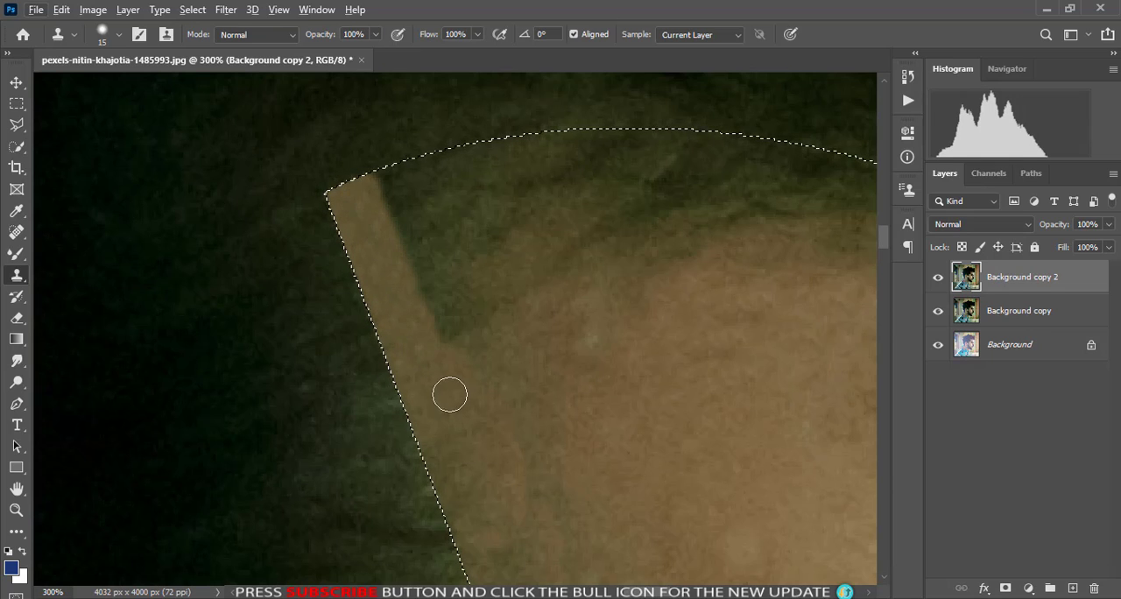
- Fill the dark hair area beside the selection's upper corner with cloned skin, undoing one unwanted stroke
mouse_move(436, 333)
left_mouse_down()
mouse_move(381, 178)
mouse_move(451, 352)
mouse_move(472, 281)
mouse_move(619, 255)
left_mouse_up()
left_click(436, 313, "alt")
left_click(410, 293, "alt")
mouse_move(444, 263)
left_mouse_down()
mouse_move(565, 259)
mouse_move(432, 248)
mouse_move(610, 244)
left_mouse_up()
key("ctrl+z")
left_click(446, 298, "alt")
mouse_move(434, 231)
left_mouse_down()
mouse_move(440, 205)
mouse_move(420, 177)
mouse_move(505, 156)
left_mouse_up()
key("ctrl+minus")
left_click_drag(503, 279, 345, 318)
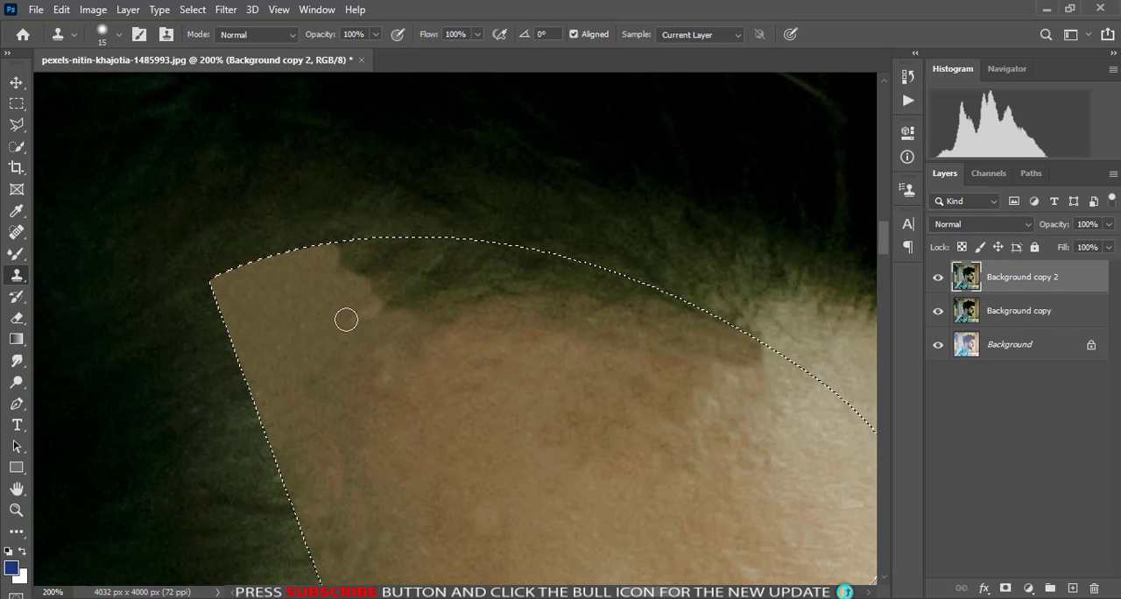
- Clone forehead skin over the remaining hair along the selection's curved upper edge, and deselect
left_click(700, 400, "alt")
mouse_move(755, 361)
left_mouse_down()
mouse_move(667, 330)
mouse_move(671, 346)
mouse_move(659, 319)
mouse_move(664, 341)
mouse_move(668, 299)
mouse_move(649, 307)
mouse_move(656, 317)
mouse_move(620, 293)
mouse_move(554, 324)
mouse_move(655, 290)
mouse_move(602, 311)
mouse_move(538, 286)
mouse_move(515, 326)
mouse_move(474, 332)
mouse_move(446, 306)
mouse_move(556, 266)
mouse_move(593, 275)
mouse_move(482, 307)
mouse_move(491, 264)
mouse_move(531, 251)
mouse_move(472, 316)
mouse_move(427, 289)
mouse_move(423, 267)
mouse_move(407, 309)
mouse_move(399, 264)
mouse_move(356, 257)
mouse_move(445, 245)
mouse_move(407, 324)
mouse_move(391, 265)
left_mouse_up()
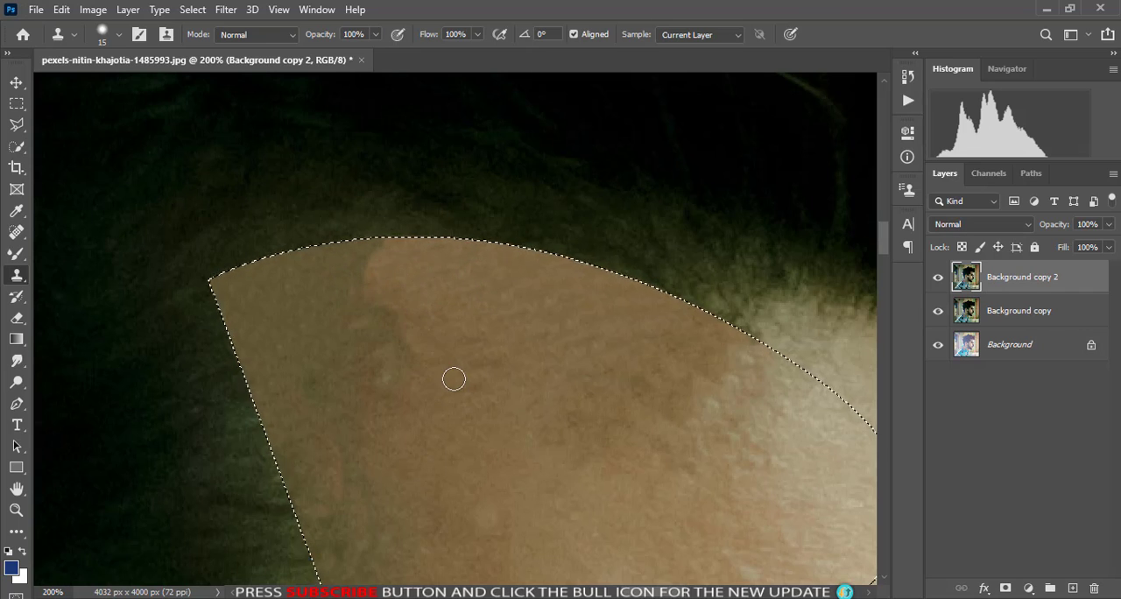
key("ctrl+d")
key("ctrl+0")
key("ctrl+plus")
key("ctrl+plus")
key("ctrl+plus")
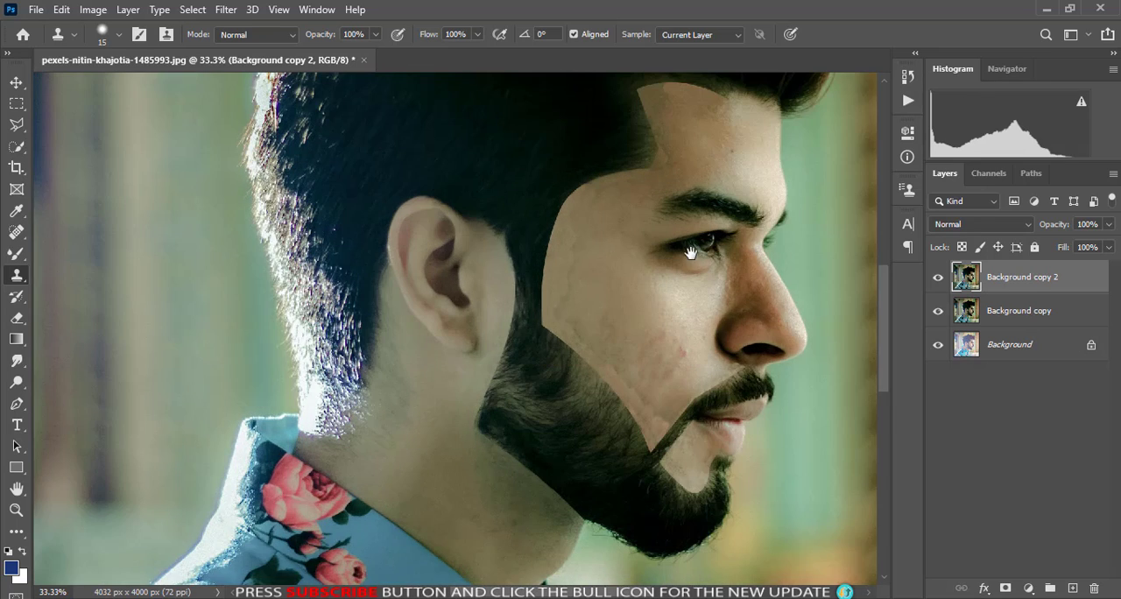
- Round off the hairline notch above the temple with a 35 px clone brush and blend the forehead skin at 60 px
left_click_drag(688, 196, 526, 431)
key("ctrl+plus")
key("ctrl+plus")
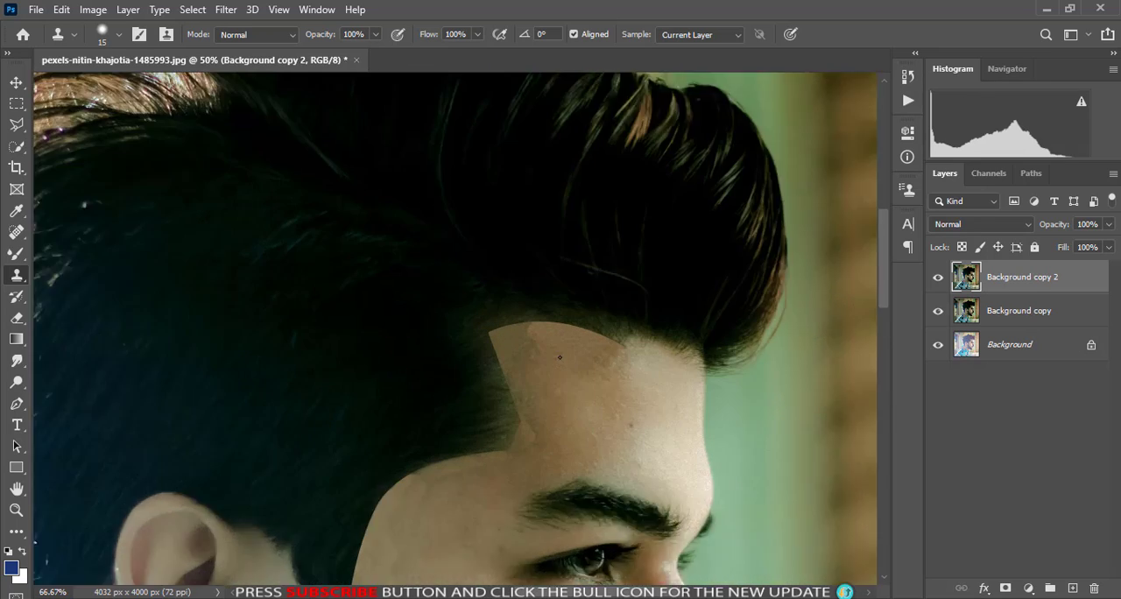
scroll(420, 516, "up", 2)
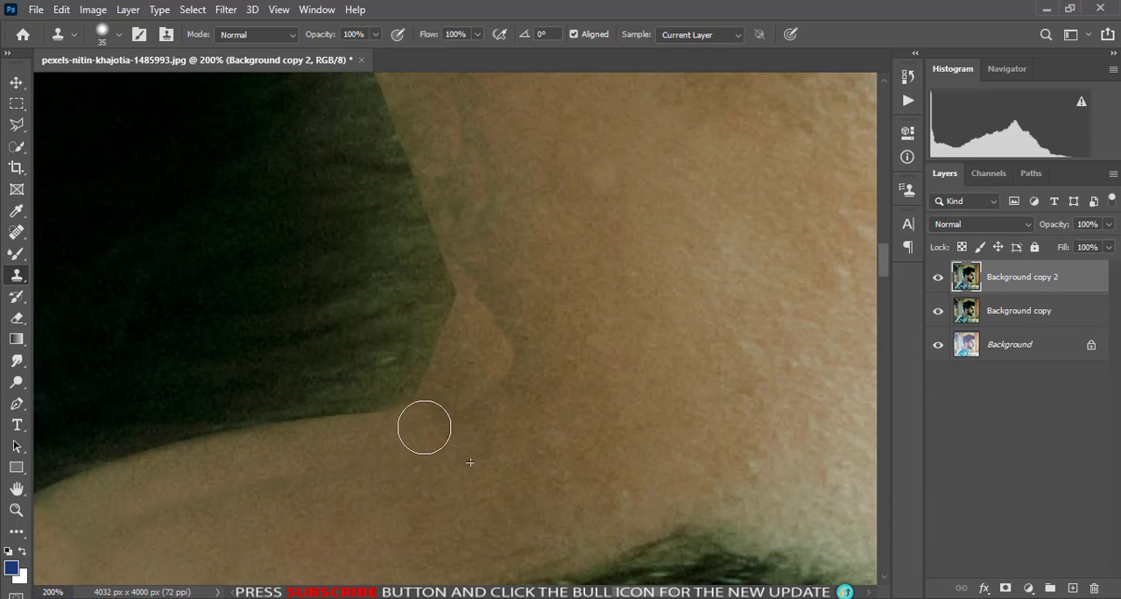
mouse_move(458, 395)
left_mouse_down()
mouse_move(484, 287)
mouse_move(471, 270)
mouse_move(486, 315)
mouse_move(464, 275)
mouse_move(464, 237)
left_mouse_up()
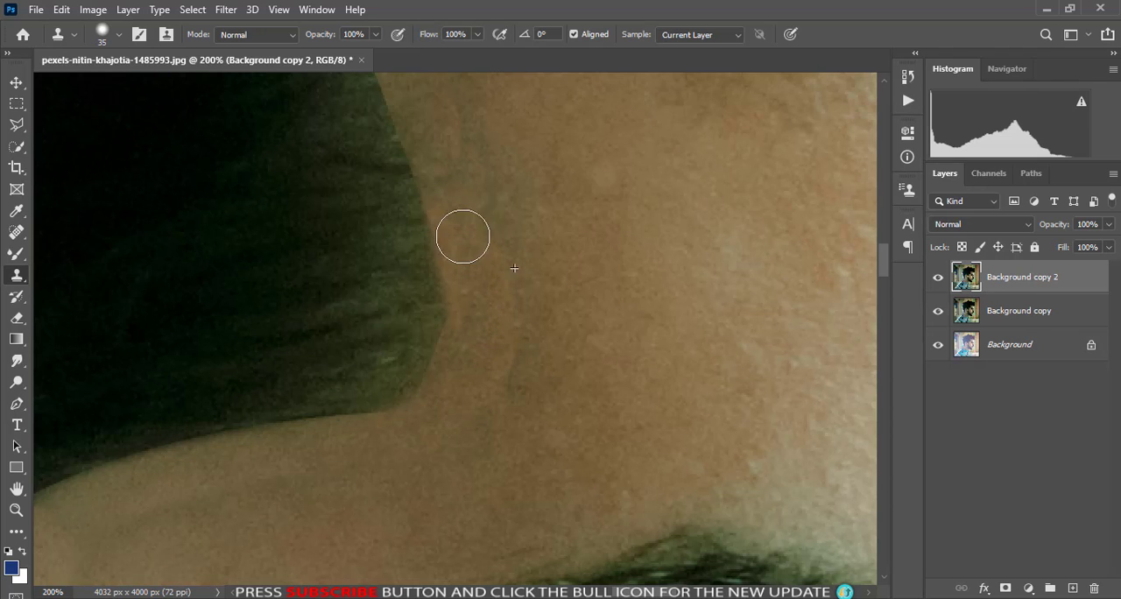
scroll(568, 347, "down", 2)
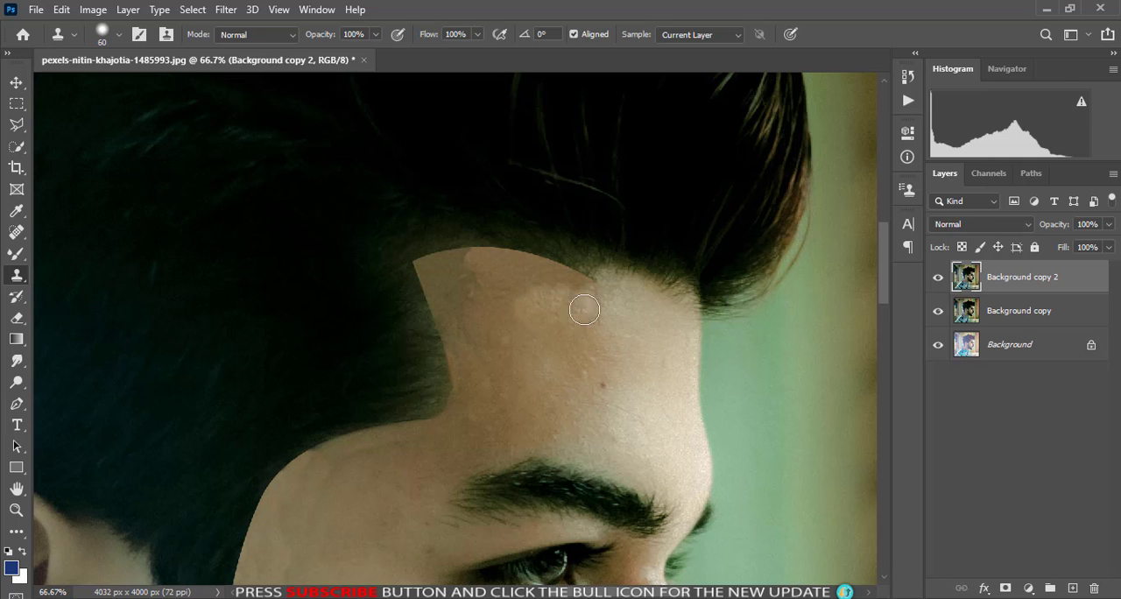
scroll(506, 350, "down", 1)
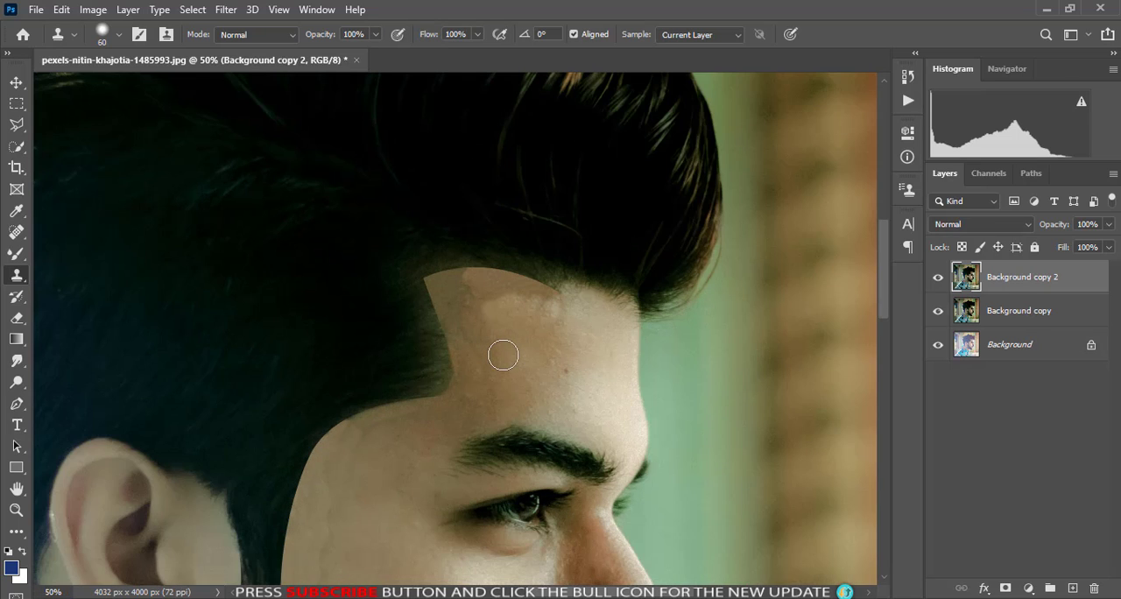
- Compare the retouched face with an earlier version by reverting the image and undoing the revert
key("F12")
key("ctrl+z")
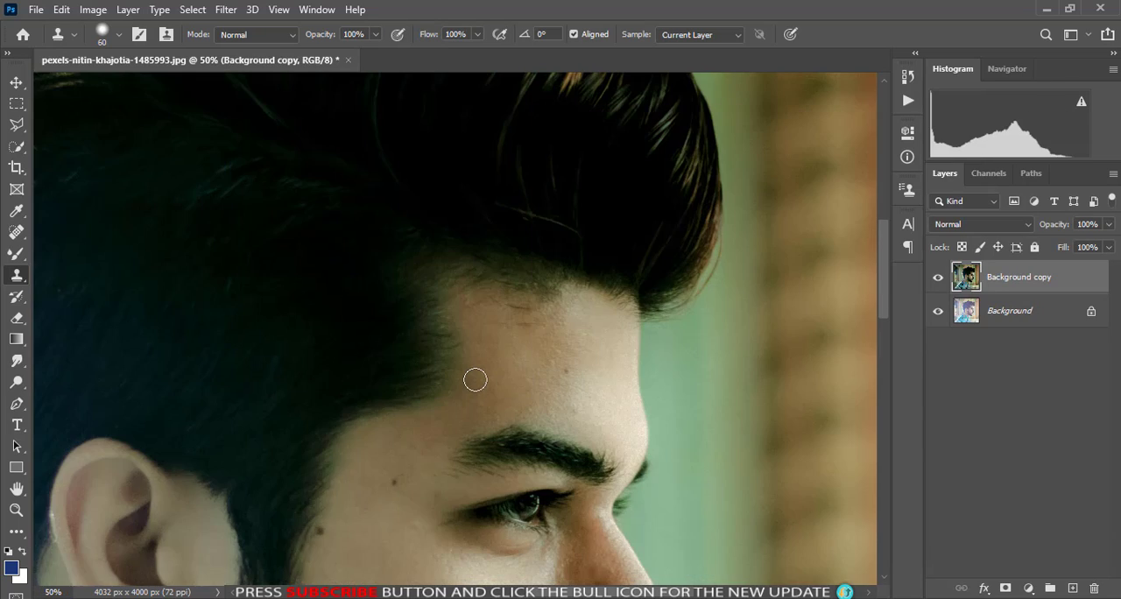
scroll(474, 379, "down", 3)
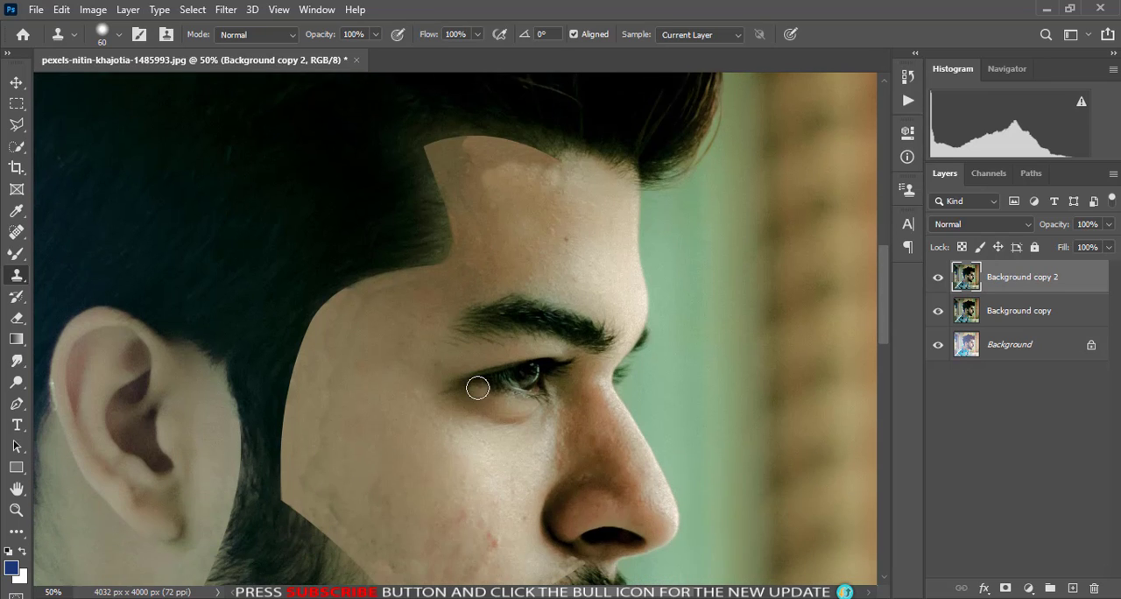
- Clone clean skin over the uneven temple area and the red blemish on the cheek beside the nose
scroll(478, 377, "up", 2)
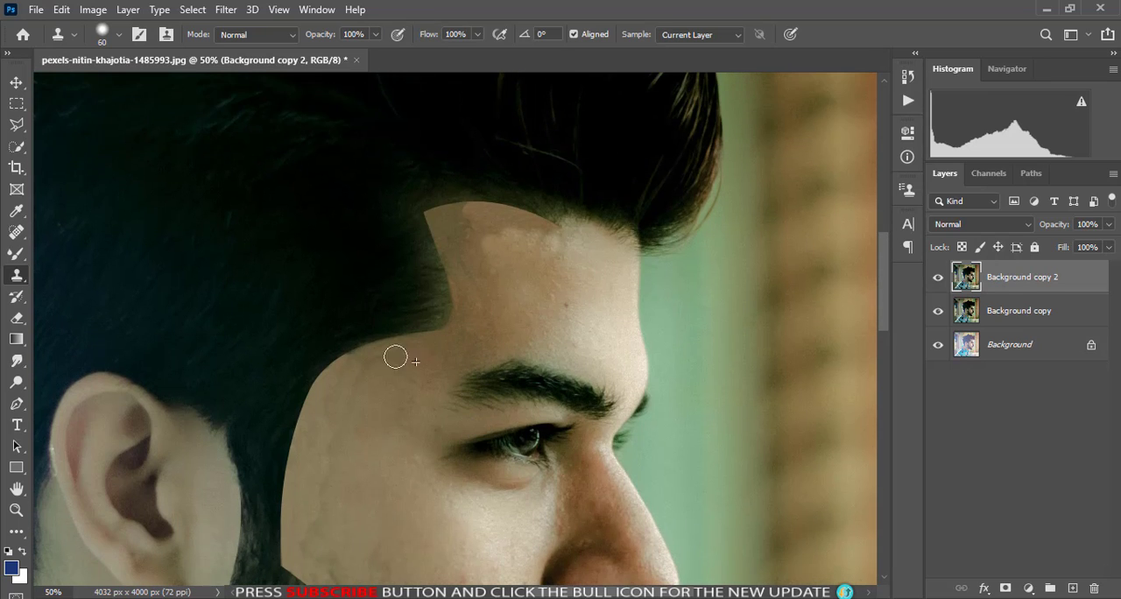
scroll(341, 434, "down", 1)
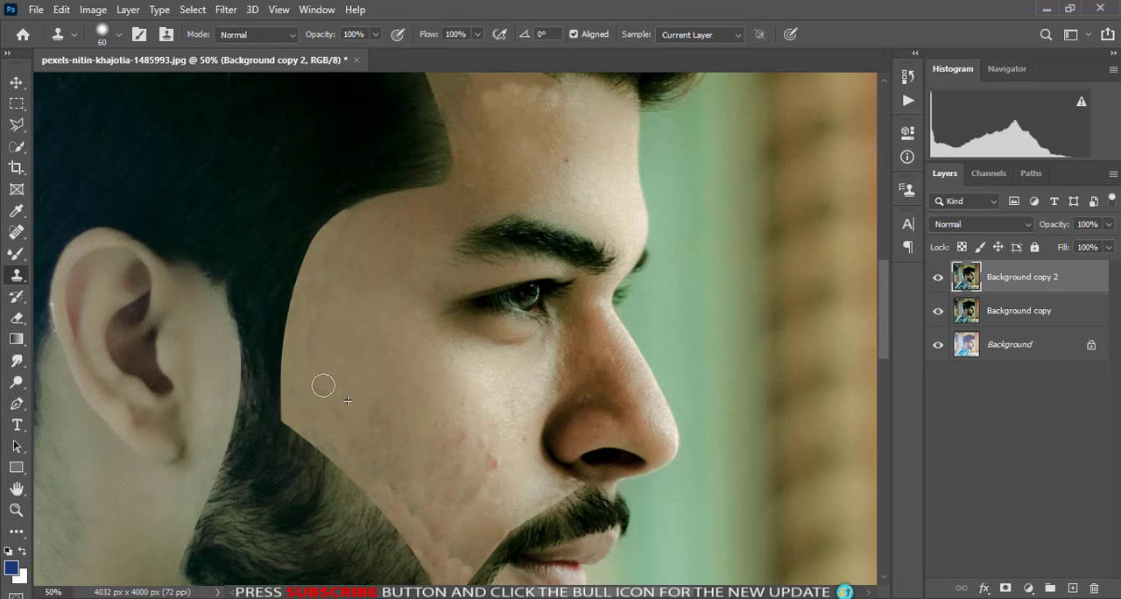
scroll(356, 375, "down", 2)
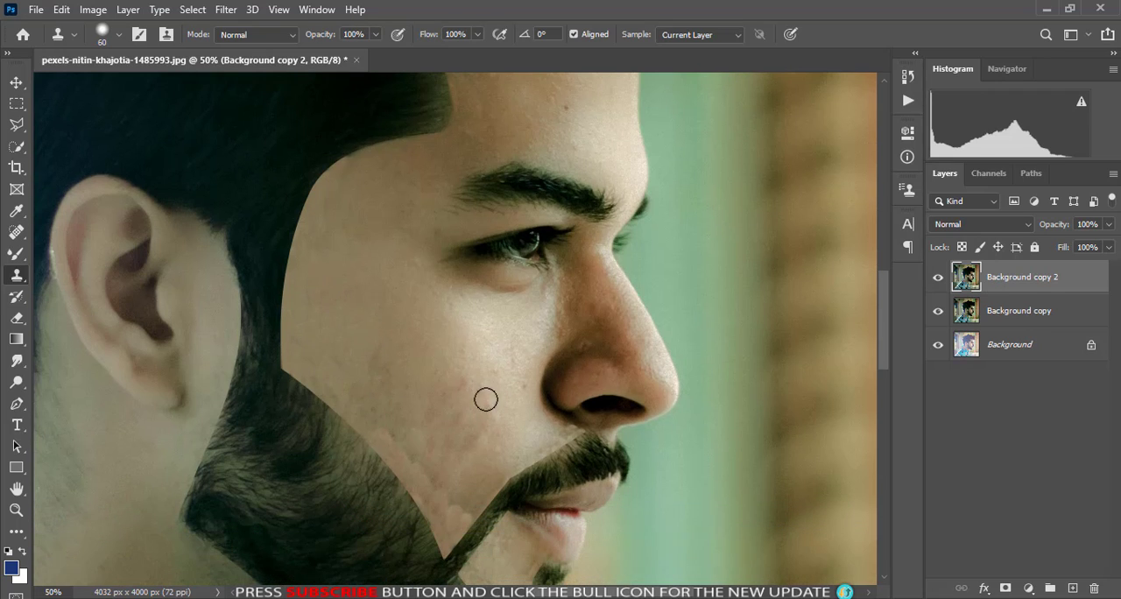
left_click(503, 386, "alt")
left_click(462, 386)
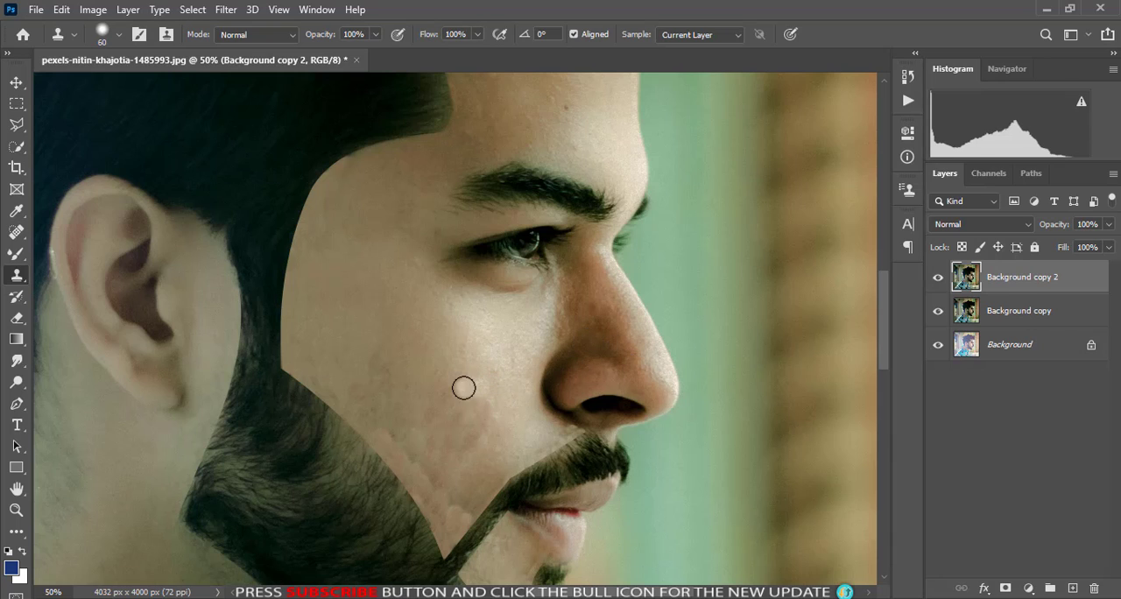
left_click(450, 412, "alt")
left_click(463, 395)
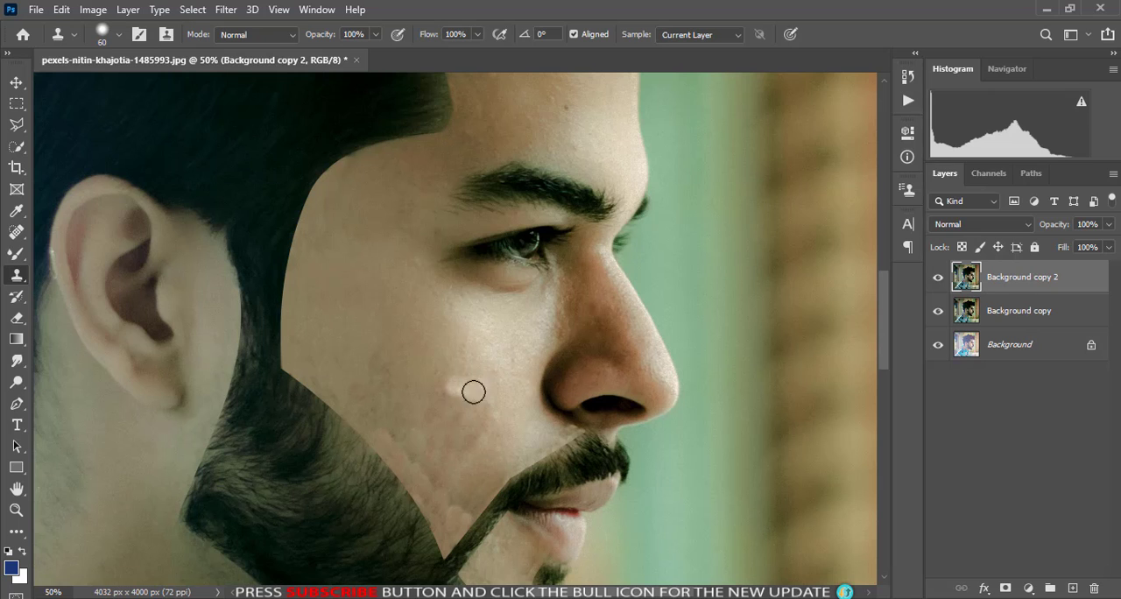
- Outline the neck skin behind the ear and under the back hairline with a Pen path and convert it to a selection
scroll(420, 443, "down", 5)
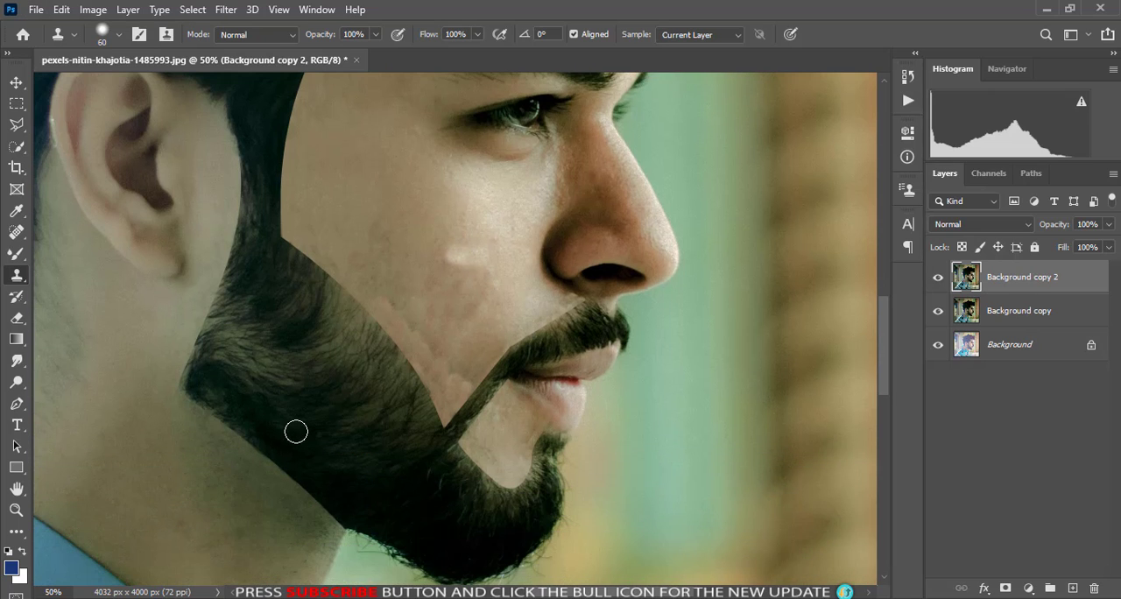
scroll(296, 431, "left", 10)
scroll(81, 215, "up", 3)
left_click(17, 404)
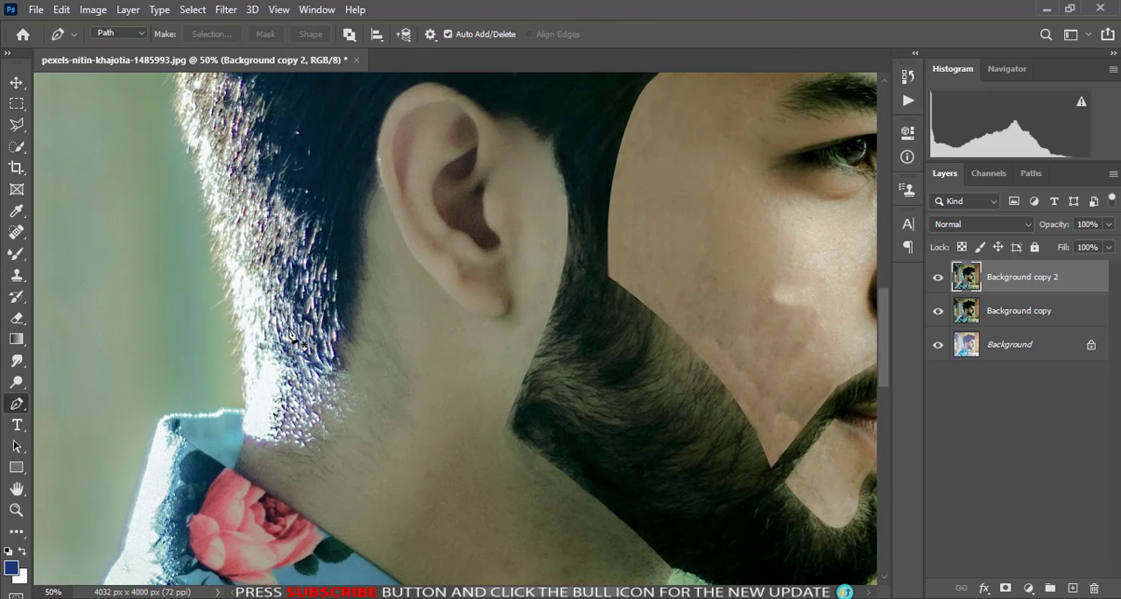
left_click(378, 186)
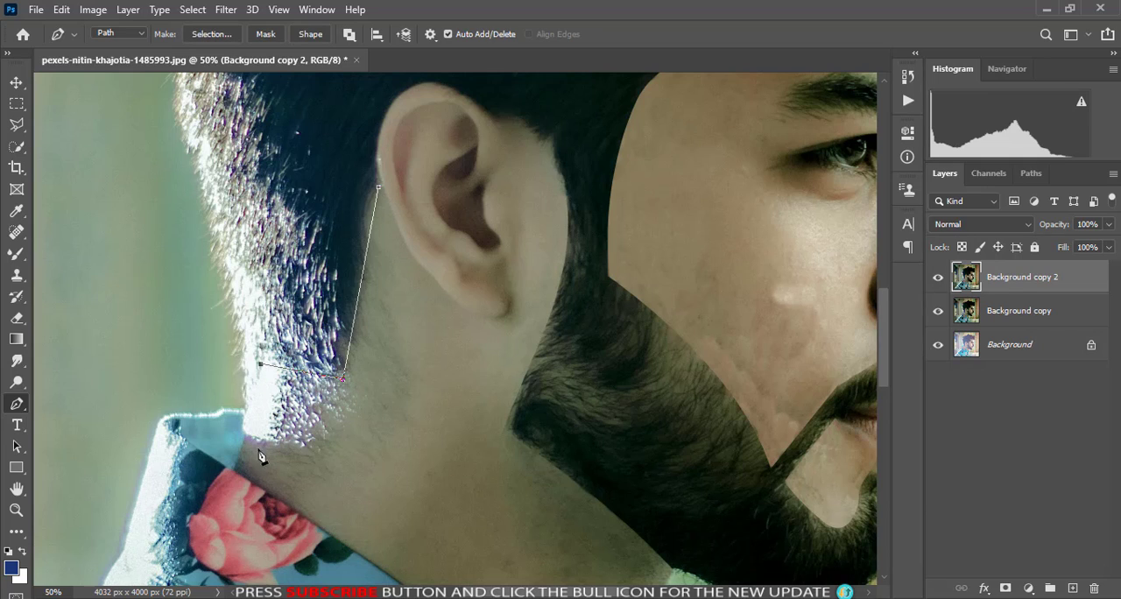
left_click_drag(259, 438, 262, 448)
left_click_drag(364, 540, 445, 543)
left_click_drag(458, 445, 462, 404)
left_click_drag(444, 371, 423, 342)
left_click(379, 189)
key("ctrl+Return")
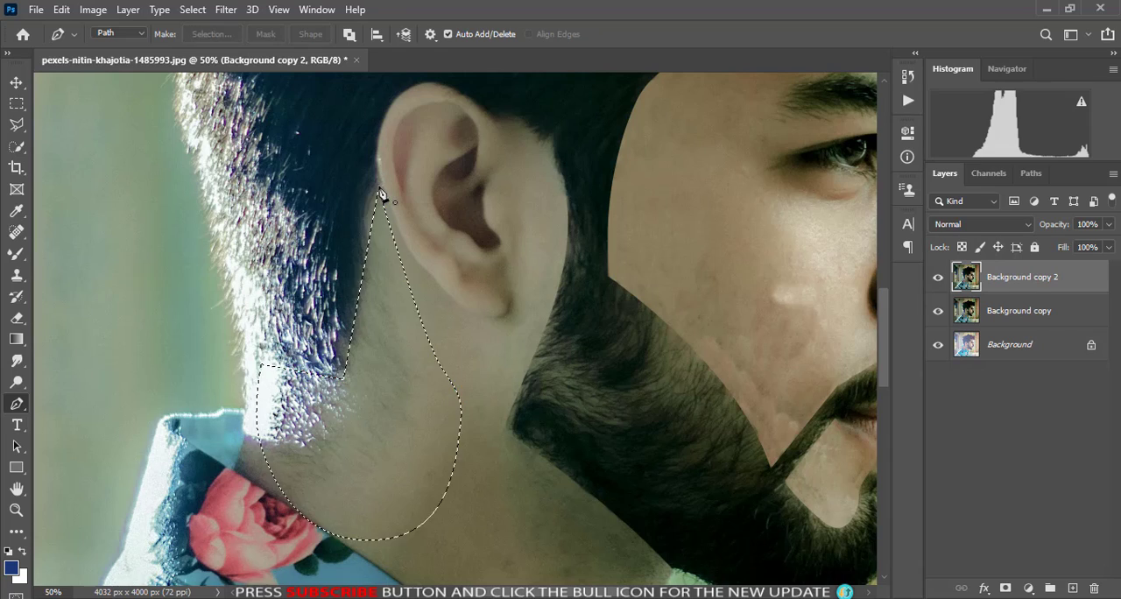
- Clone clean skin at 60 px over the stubble in the narrow strip between the back hairline and the ear
scroll(265, 357, "up", 3)
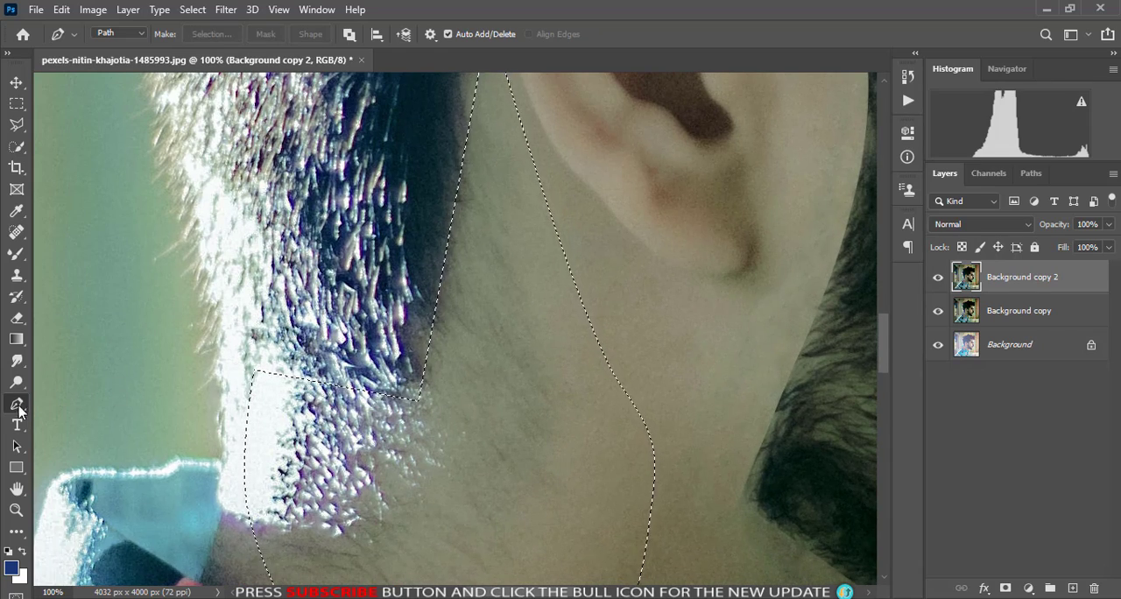
left_click(16, 274)
scroll(504, 228, "up", 1)
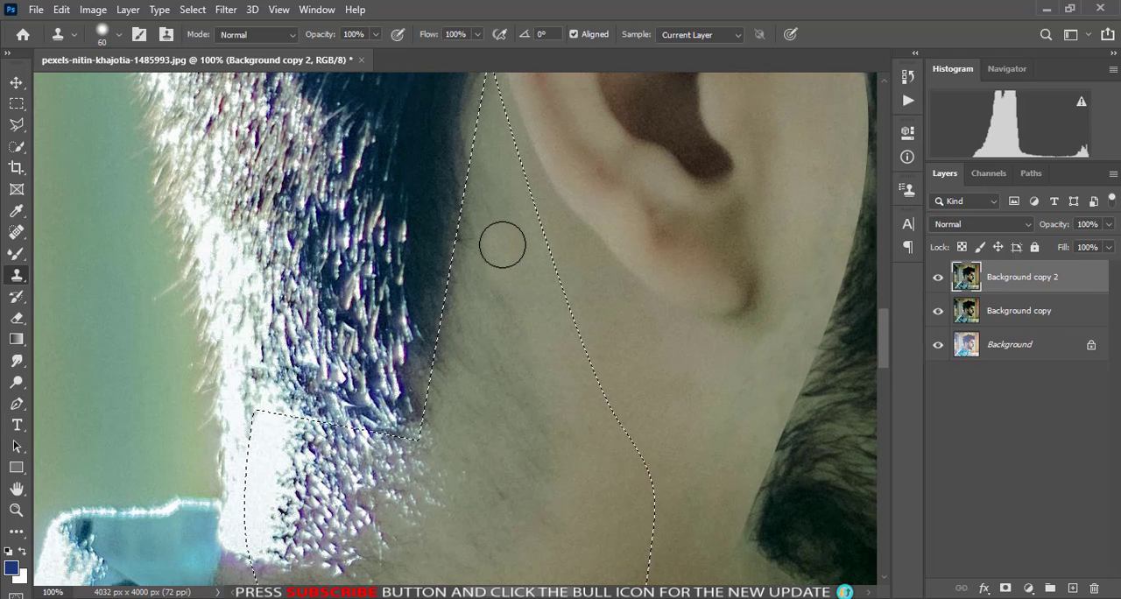
left_click(505, 250, "alt")
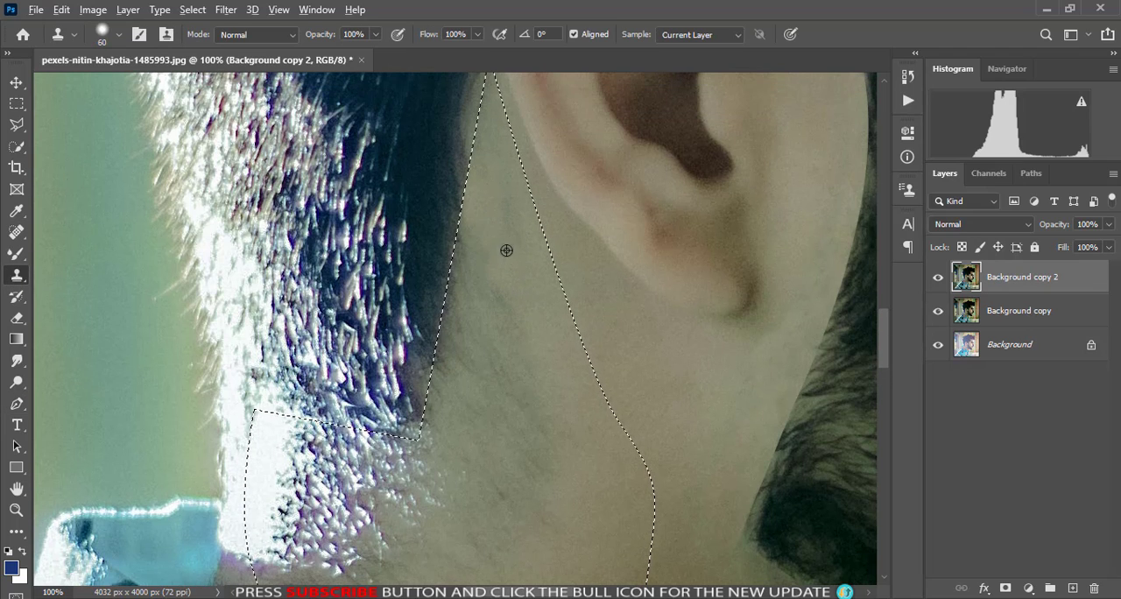
left_click_drag(471, 235, 464, 330)
left_click(503, 232, "alt")
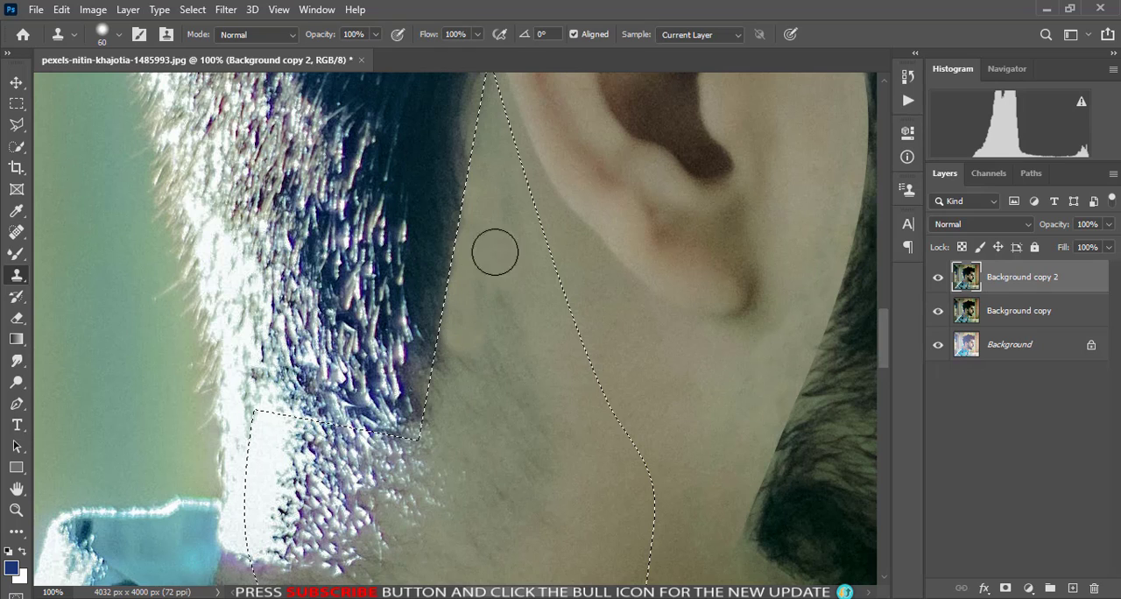
left_click(496, 214, "alt")
left_click_drag(485, 281, 486, 310)
left_click(499, 200, "alt")
left_click_drag(503, 246, 496, 277)
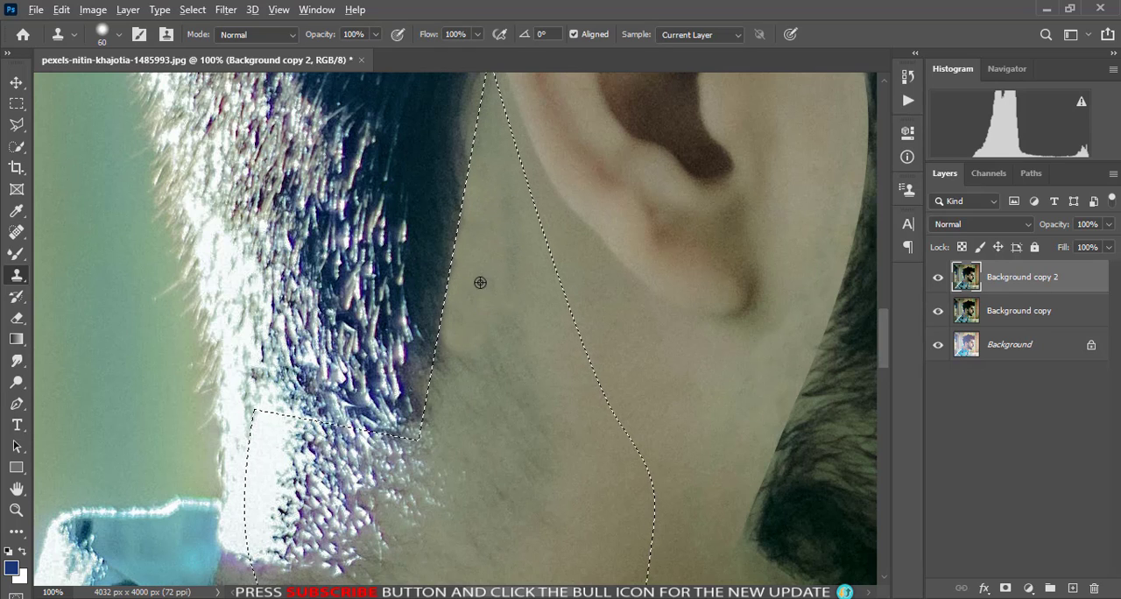
- Clone clean skin over the stubble beside the lower hairline corner and on the neck below the earlobe
left_click(481, 281, "alt")
left_click_drag(457, 358, 437, 441)
left_click(493, 320, "alt")
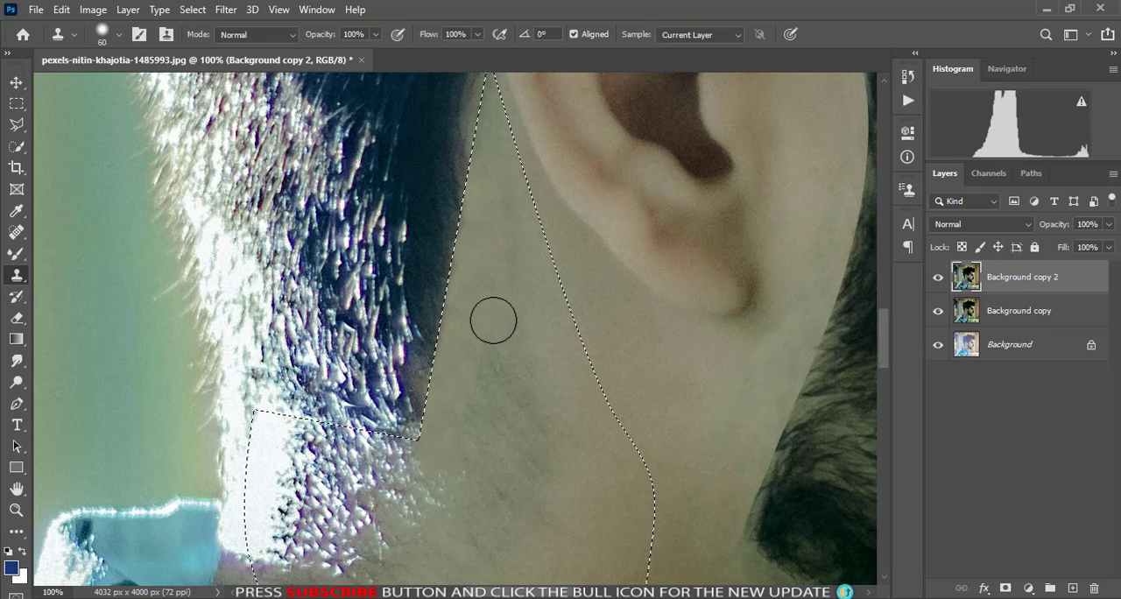
left_click_drag(470, 398, 469, 415)
left_click(486, 315, "alt")
mouse_move(506, 351)
left_mouse_down()
mouse_move(482, 427)
mouse_move(528, 406)
mouse_move(529, 345)
mouse_move(545, 341)
mouse_move(515, 386)
mouse_move(541, 421)
left_mouse_up()
left_click(540, 343, "alt")
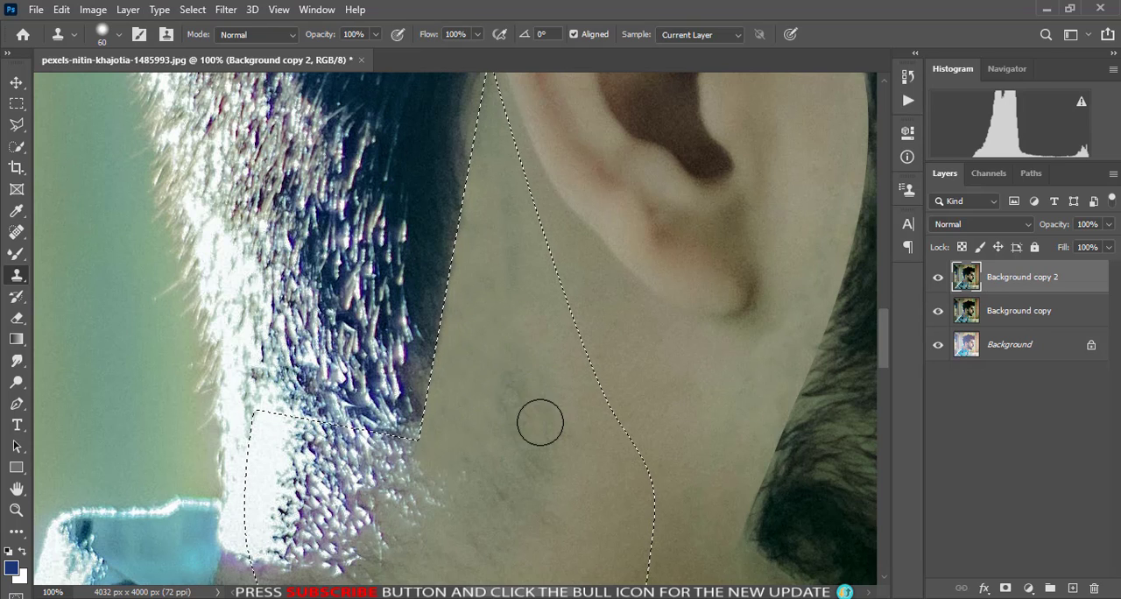
left_click_drag(538, 336, 528, 341)
left_click(548, 323, "alt")
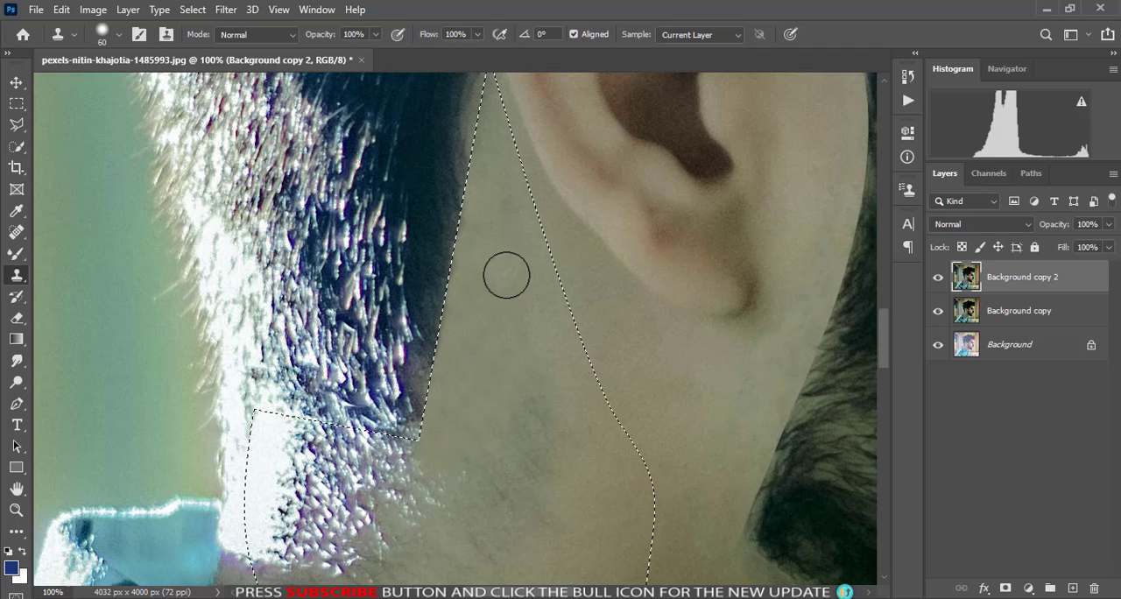
left_click(529, 338, "alt")
left_click_drag(526, 380, 525, 416)
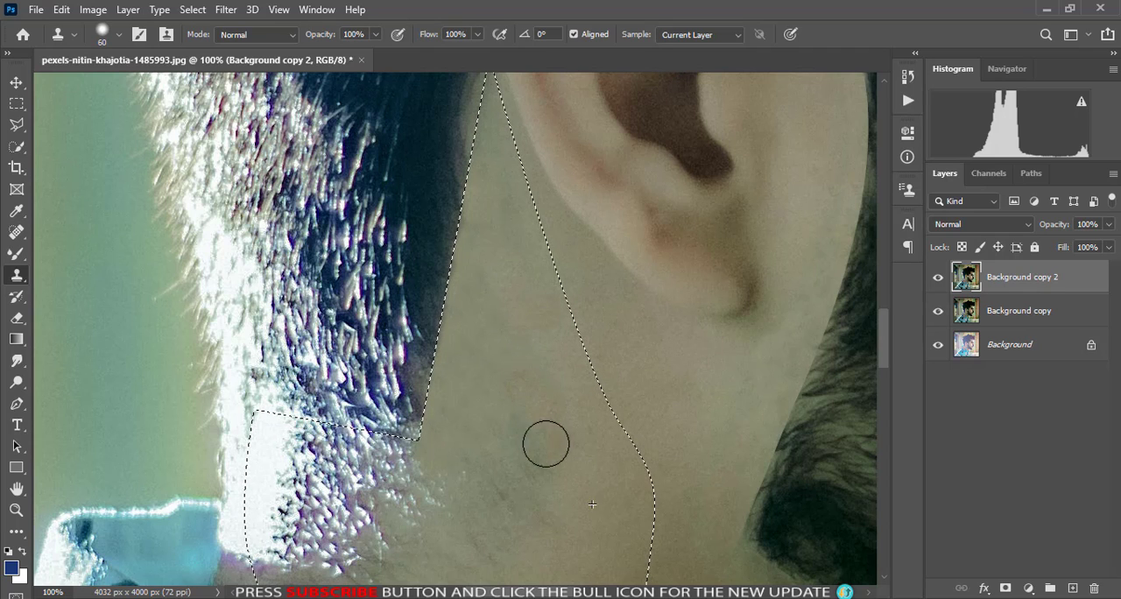
- Clone neck skin over the remaining stubble and the stray hair below the back hairline
scroll(530, 454, "down", 3)
scroll(530, 454, "down", 2)
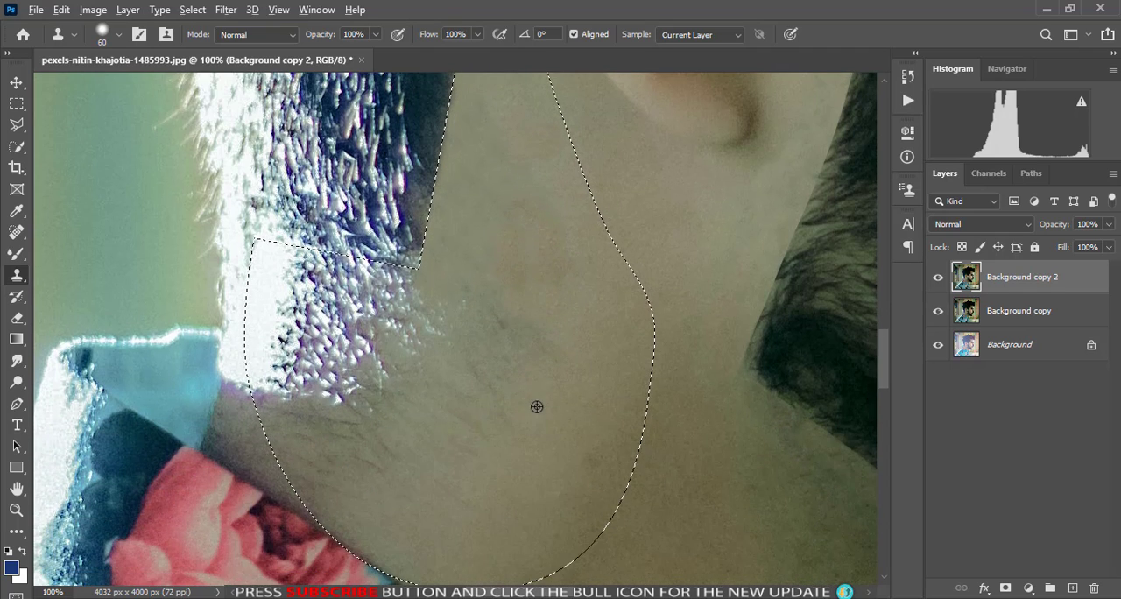
left_click_drag(455, 373, 433, 388)
left_click(507, 378, "alt")
left_click_drag(479, 338, 524, 364)
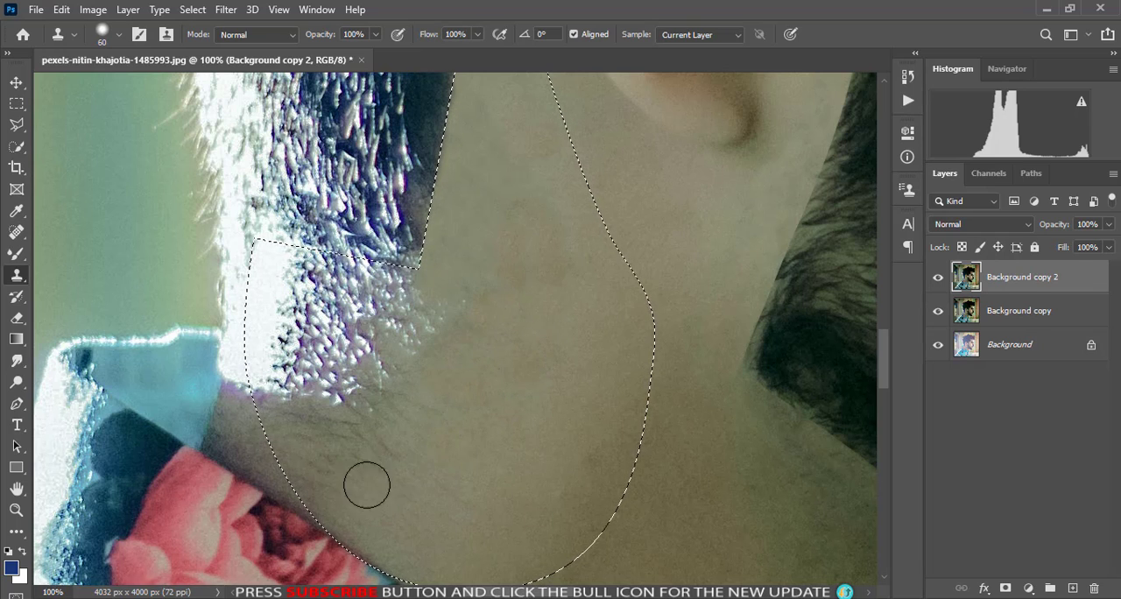
left_click_drag(341, 420, 380, 461)
left_click(473, 499)
left_click(449, 354, "alt")
mouse_move(380, 385)
left_mouse_down()
mouse_move(428, 322)
mouse_move(354, 338)
mouse_move(408, 300)
mouse_move(414, 333)
mouse_move(375, 359)
mouse_move(325, 356)
mouse_move(378, 334)
mouse_move(362, 343)
mouse_move(327, 280)
mouse_move(422, 325)
left_mouse_up()
- Define a crisp lower edge for the back hairline by cloning skin along the selection boundary with a 40 px brush
key("bracketleft")
key("bracketleft")
left_click(393, 301, "alt")
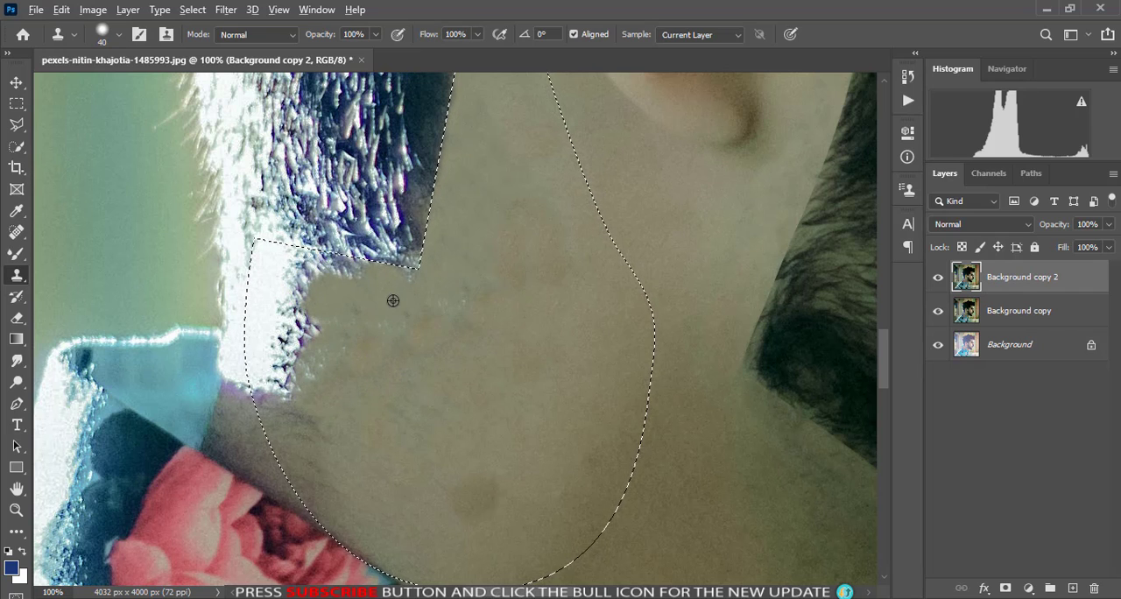
mouse_move(410, 271)
left_mouse_down()
mouse_move(319, 262)
mouse_move(297, 385)
mouse_move(300, 351)
mouse_move(271, 301)
mouse_move(271, 357)
mouse_move(263, 306)
left_mouse_up()
left_click(381, 272, "alt")
left_click(343, 288, "alt")
- Clone the bright rim light evenly down the back edge of the neck and clear the selection
left_click(270, 300, "alt")
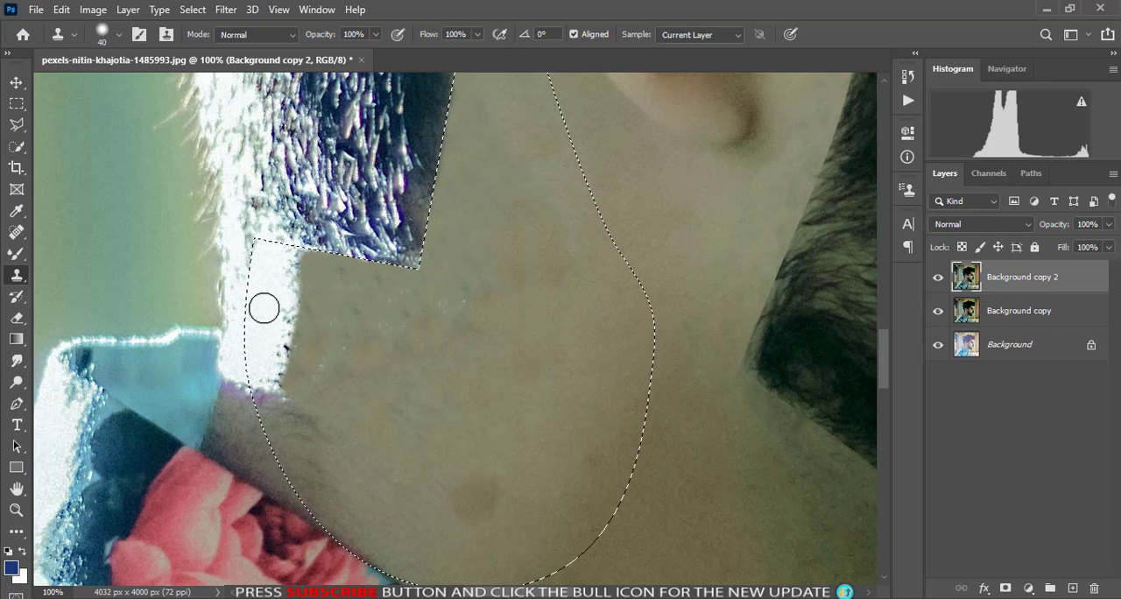
key("ctrl+d")
key("super")
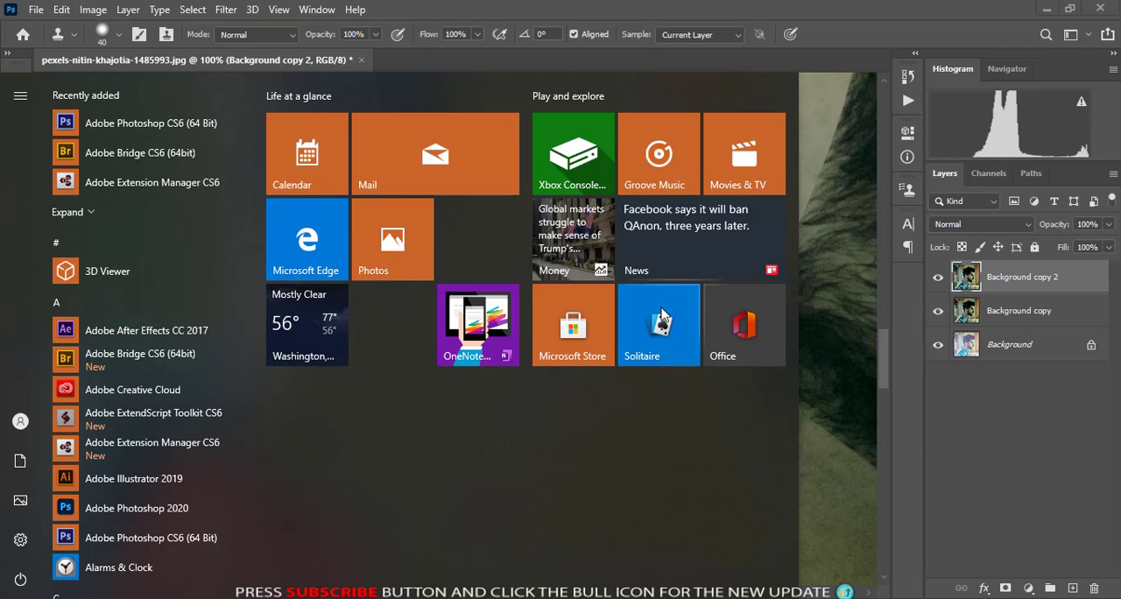
left_click(809, 290)
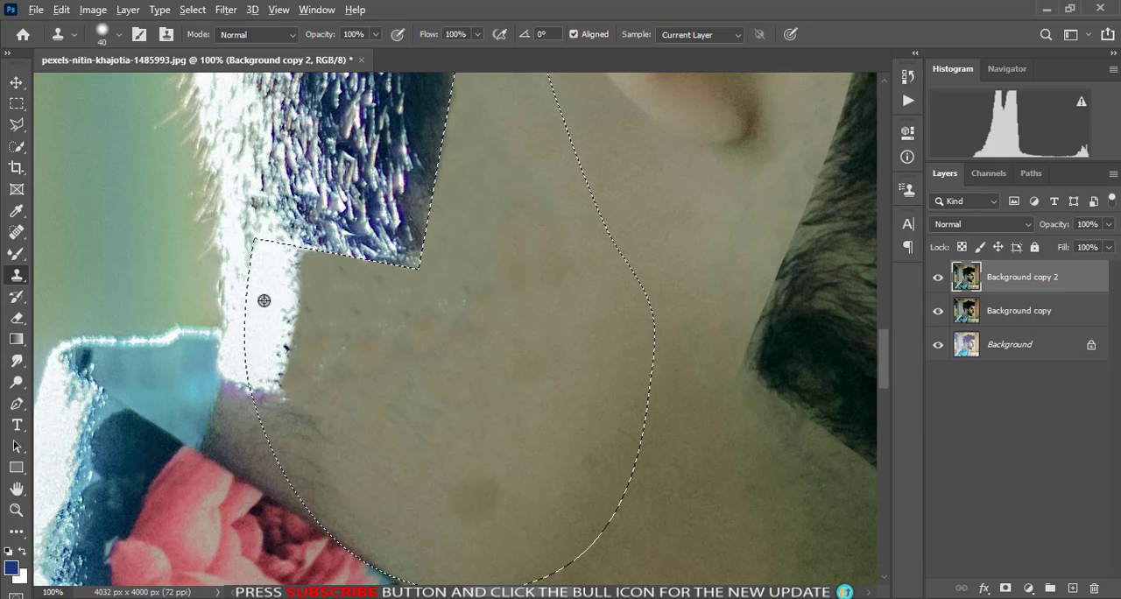
mouse_move(263, 300)
left_mouse_down()
mouse_move(275, 359)
mouse_move(263, 290)
left_mouse_up()
mouse_move(276, 225)
left_mouse_down()
mouse_move(286, 258)
mouse_move(276, 303)
mouse_move(263, 290)
mouse_move(288, 265)
mouse_move(284, 304)
mouse_move(274, 271)
left_mouse_up()
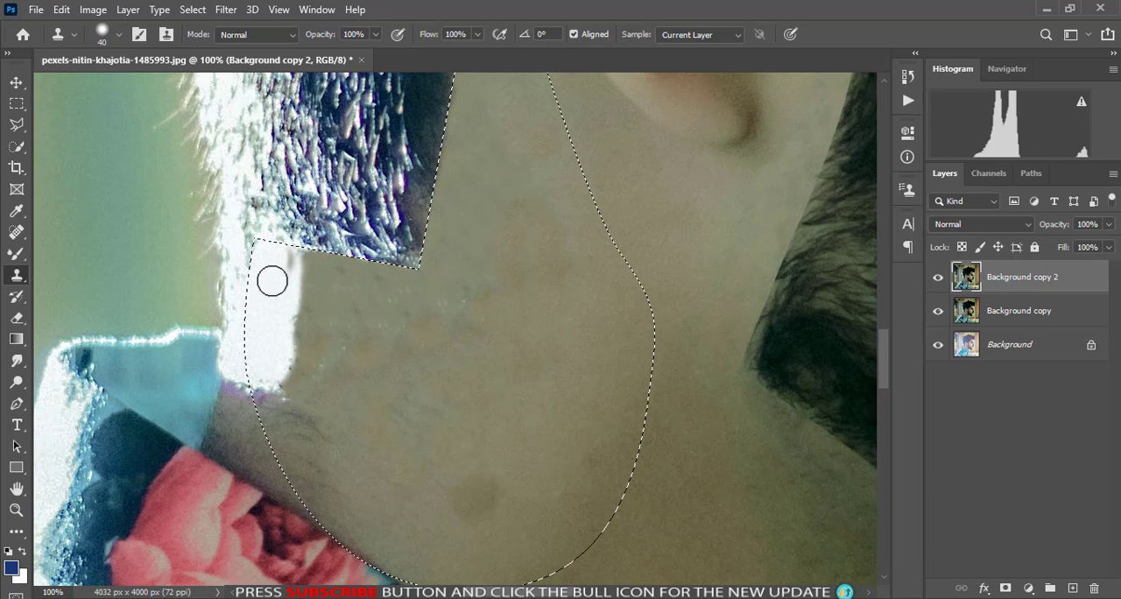
key("ctrl+d")
key("ctrl+0")
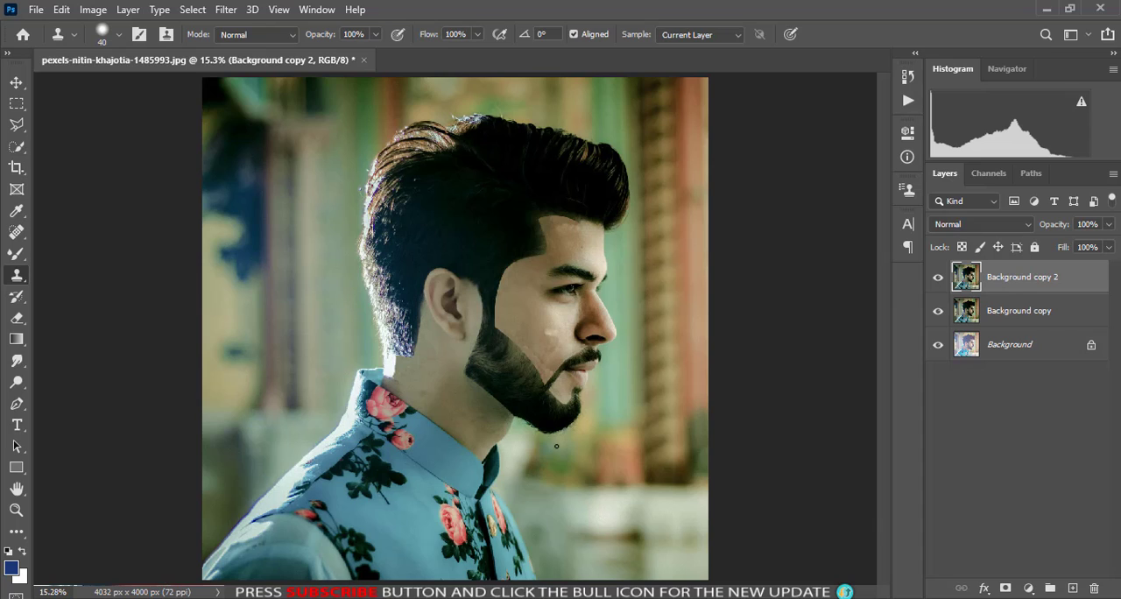
- Compare the retouched portrait with the earlier versions by toggling the visibility of Background copy 2 and Background copy
left_click(15, 85)
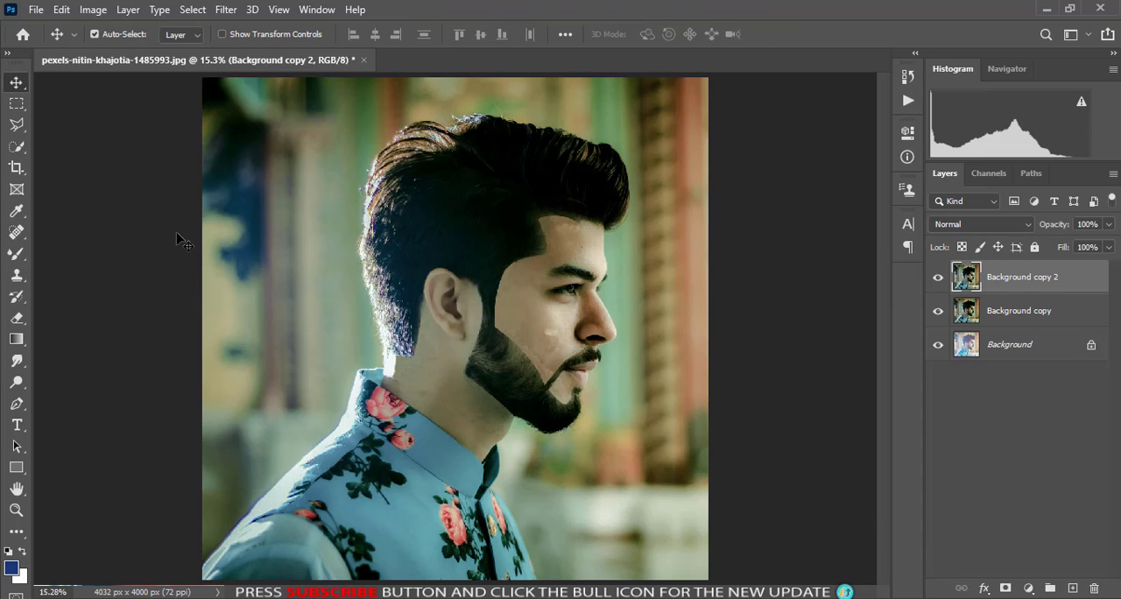
left_click(939, 280)
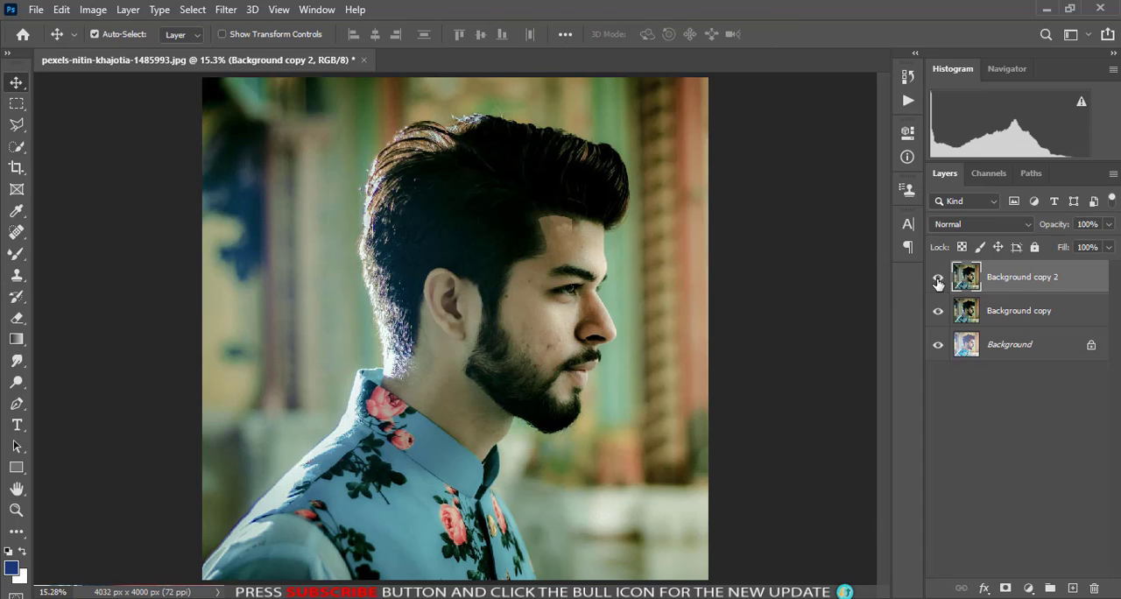
left_click(940, 313)
left_click(939, 313)
left_click(941, 281)
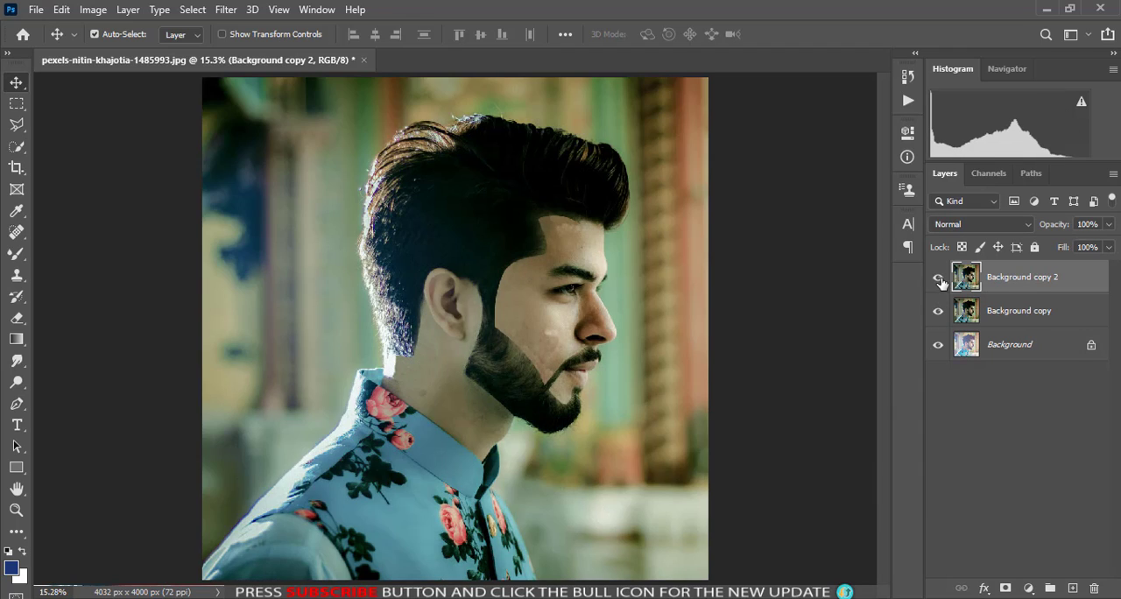
- Duplicate the Background copy 2 layer and set up the Mixer Brush with 20% wetness
left_click_drag(1079, 290, 1071, 588)
left_click(16, 254)
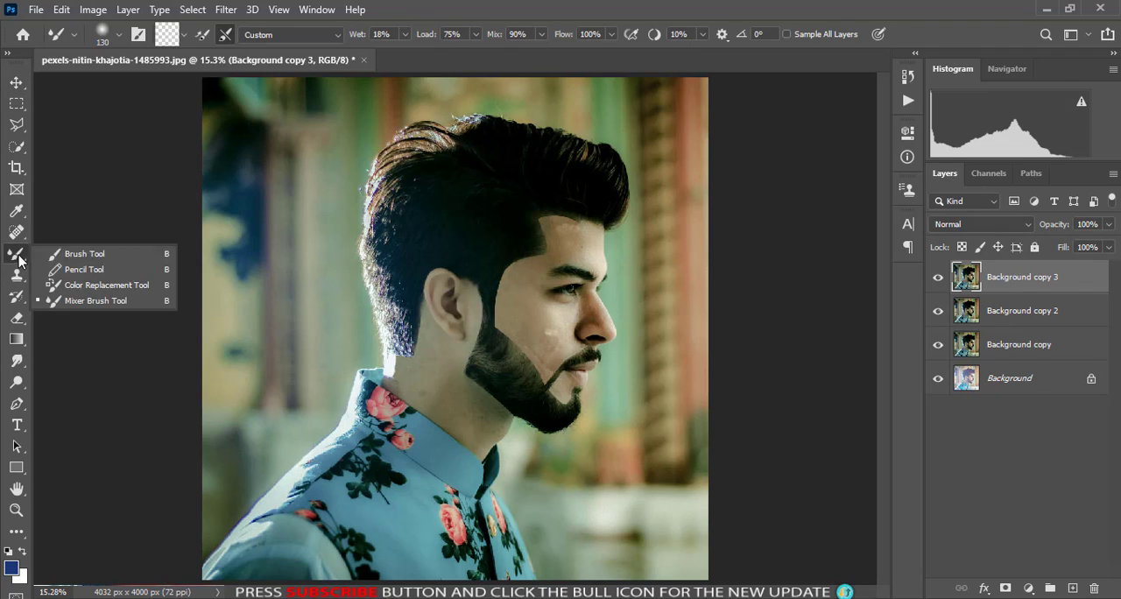
left_click(130, 301)
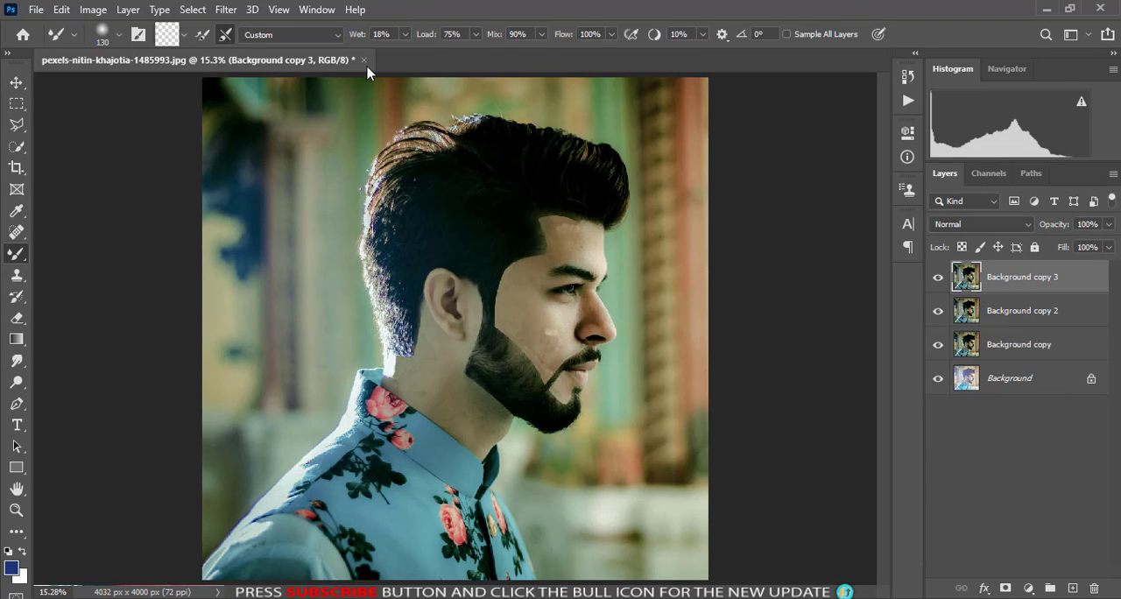
left_click(404, 34)
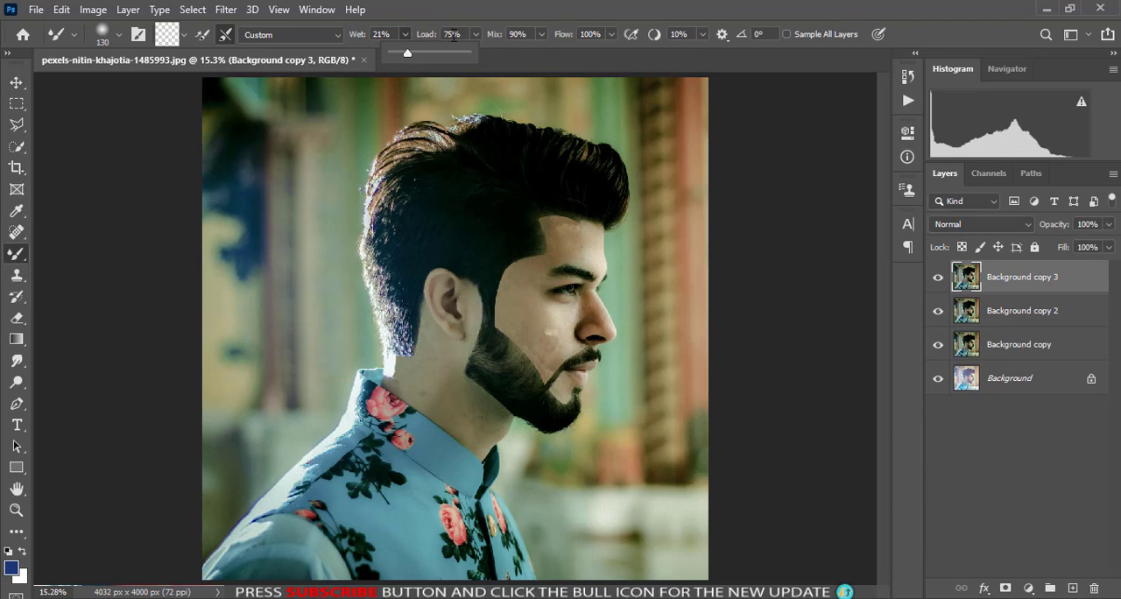
left_click(373, 34)
left_click(184, 35)
left_click(185, 37)
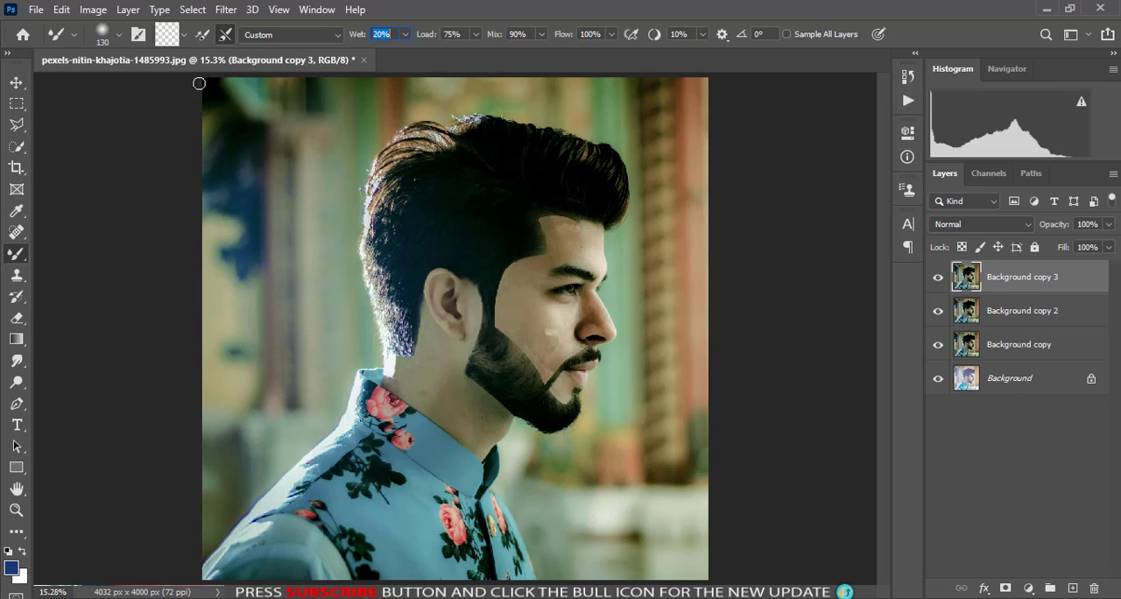
- Smooth the cheek skin along the beard edge with the Mixer Brush at 0% hardness and 80 px
key("ctrl+plus")
key("ctrl+plus")
key("ctrl+plus")
key("ctrl+plus")
right_click(642, 269)
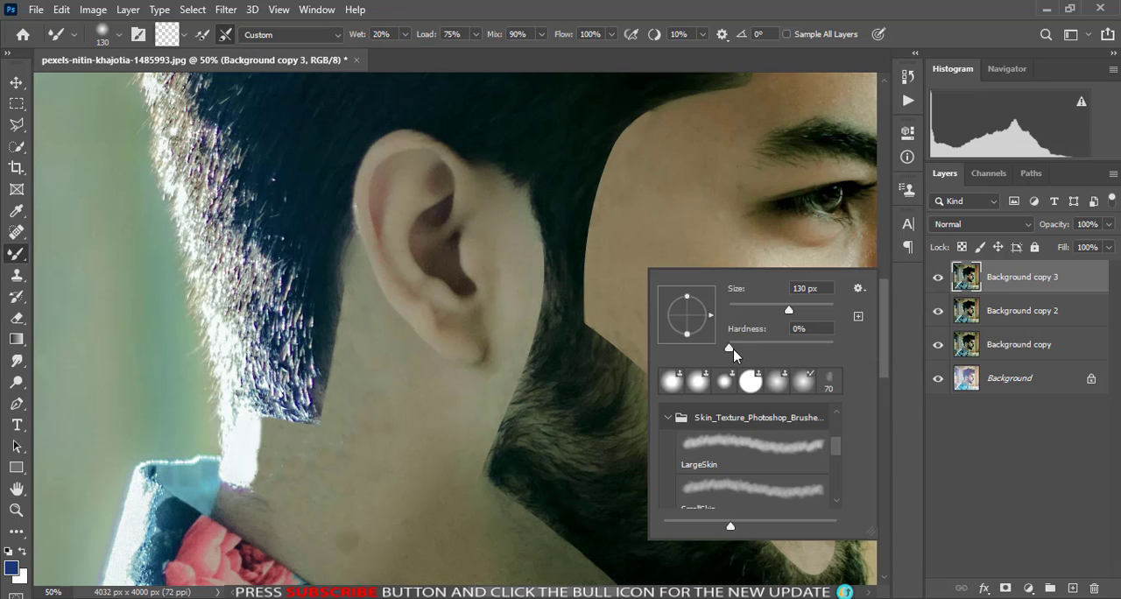
left_click_drag(737, 351, 731, 351)
left_click(666, 242)
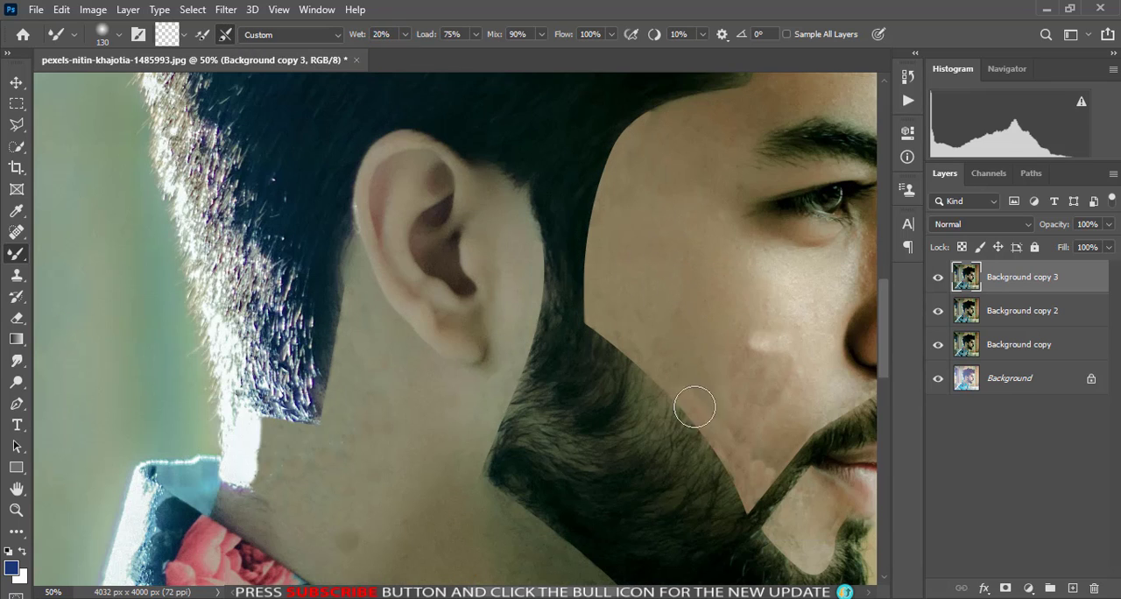
scroll(684, 367, "right", 5)
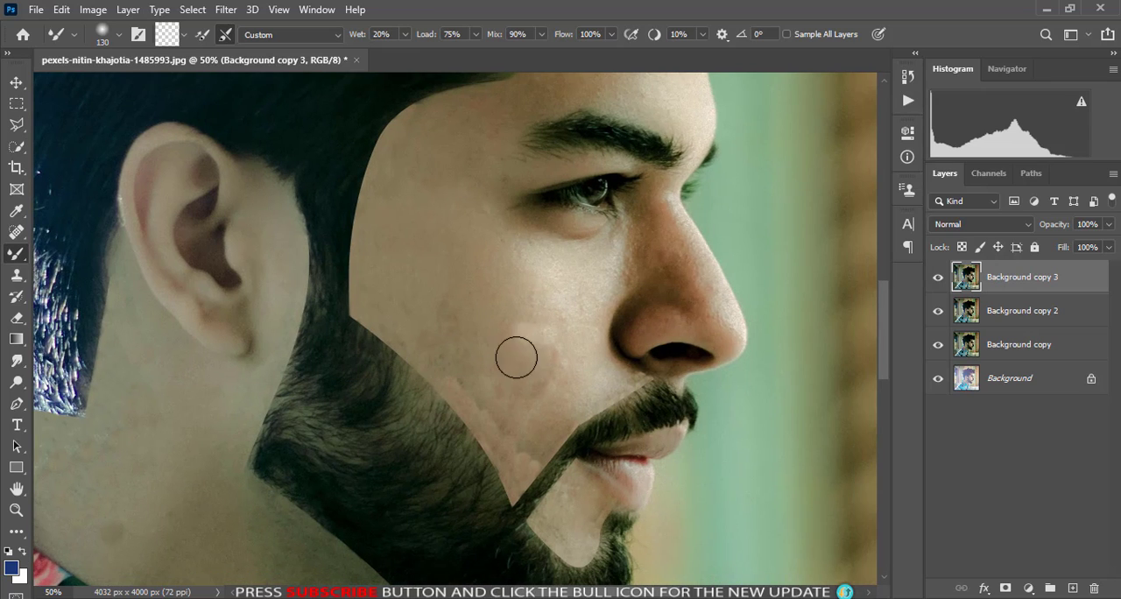
key("ctrl+plus")
key("bracketleft")
key("bracketleft")
key("bracketleft")
key("bracketleft")
key("bracketleft")
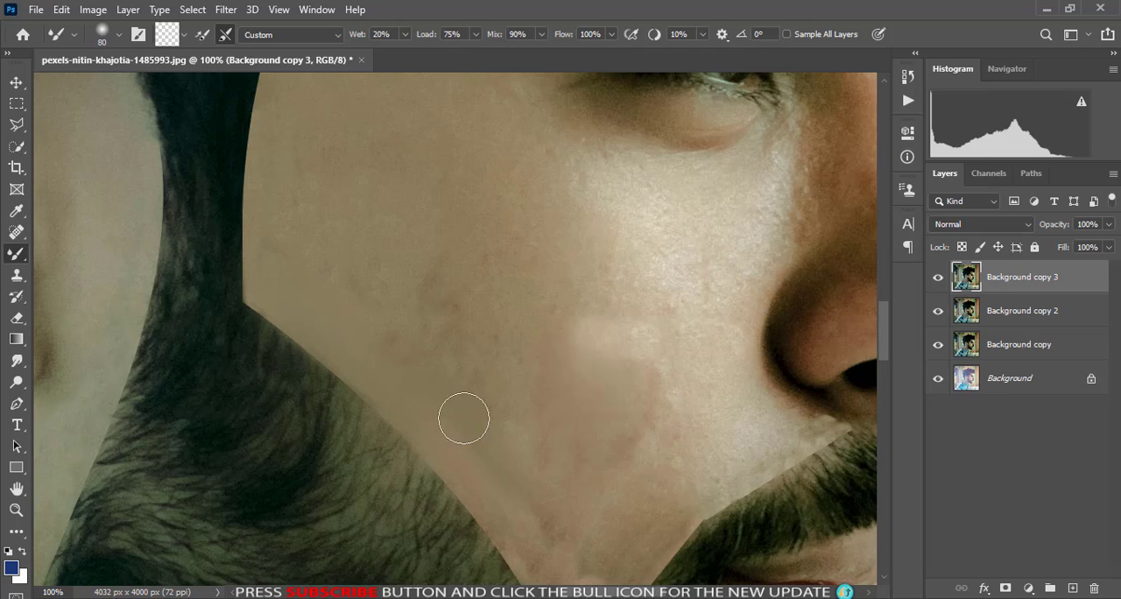
scroll(534, 511, "down", 3)
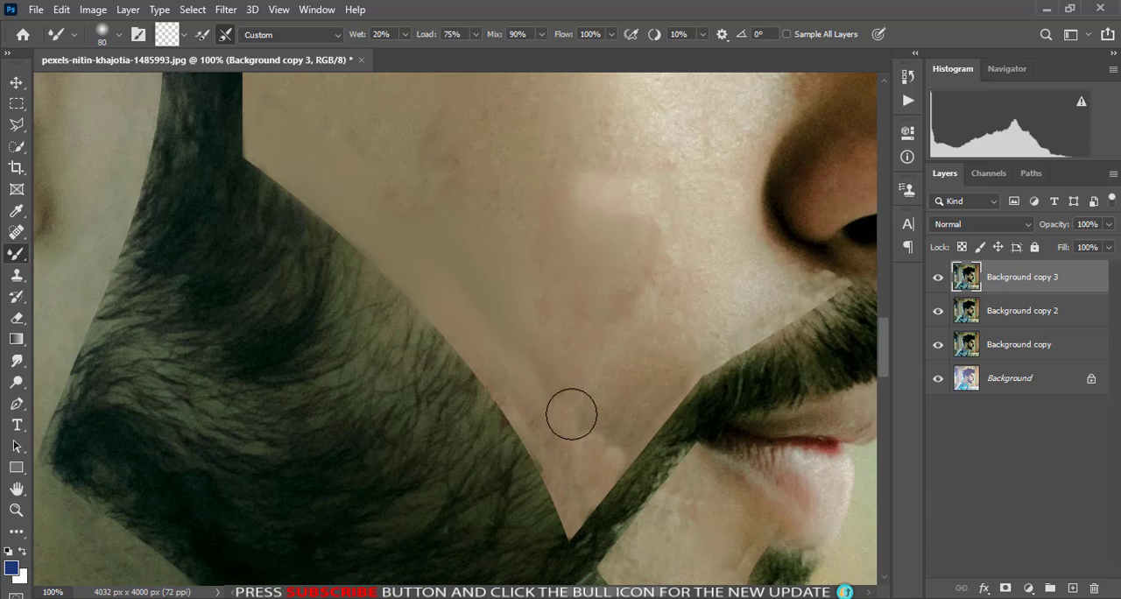
mouse_move(515, 379)
left_mouse_down()
mouse_move(595, 395)
mouse_move(588, 467)
mouse_move(568, 448)
left_mouse_up()
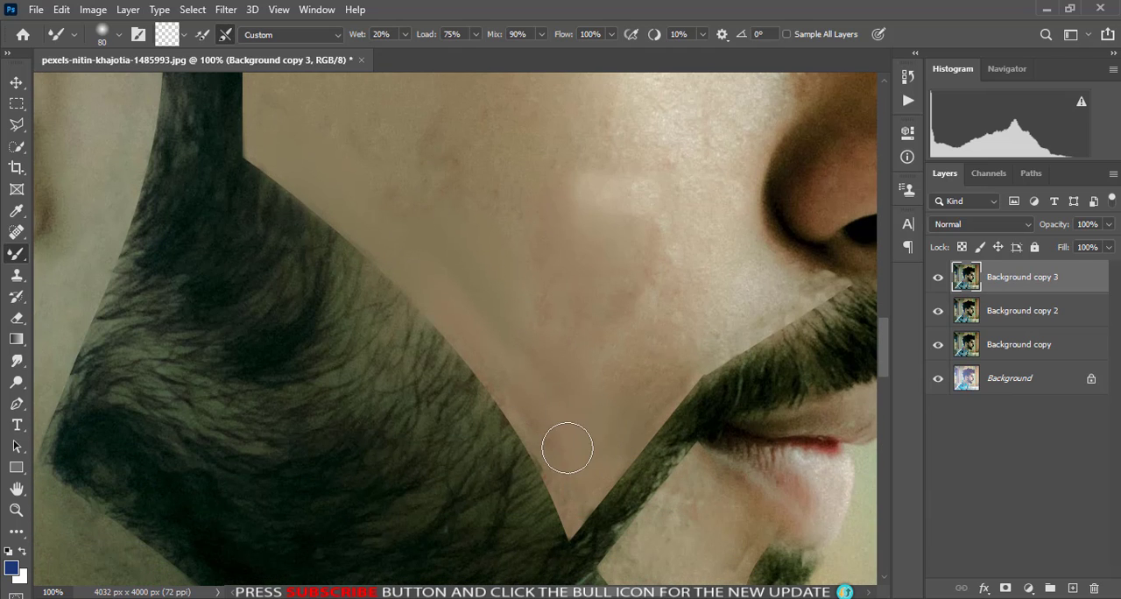
- Blend the pointed skin corner between the beard and the mustache with a 25 px Mixer Brush
scroll(575, 503, "down", 1)
key("bracketleft")
key("bracketleft")
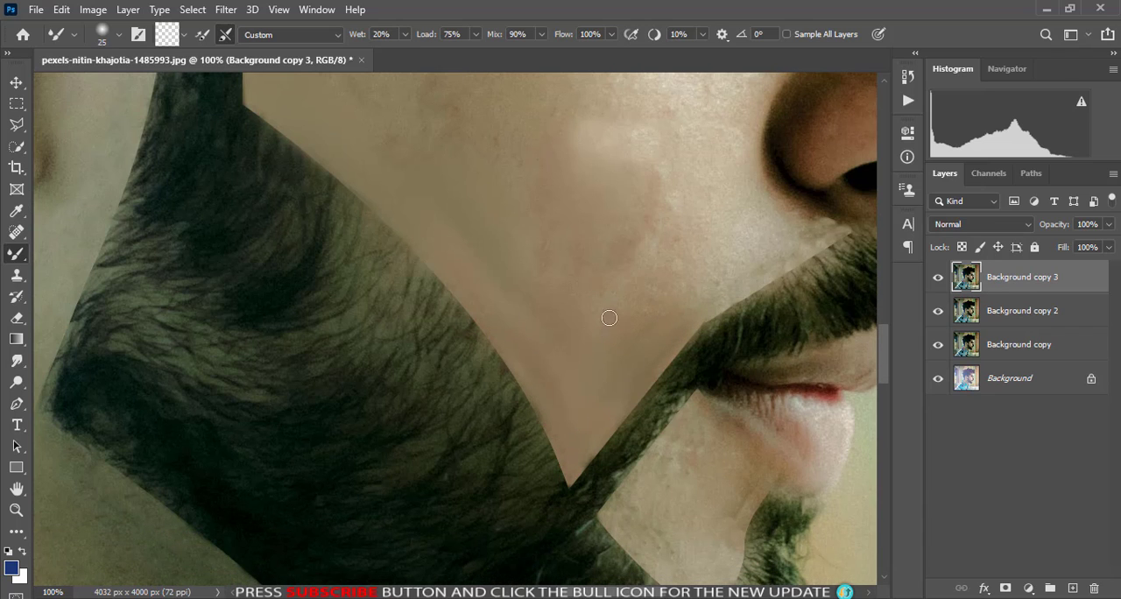
- Smooth the skin on the temple, upper cheek and outer eye corner with a 60 px Mixer Brush
scroll(628, 332, "up", 2)
right_click(599, 421)
scroll(488, 400, "up", 4)
left_click(538, 381)
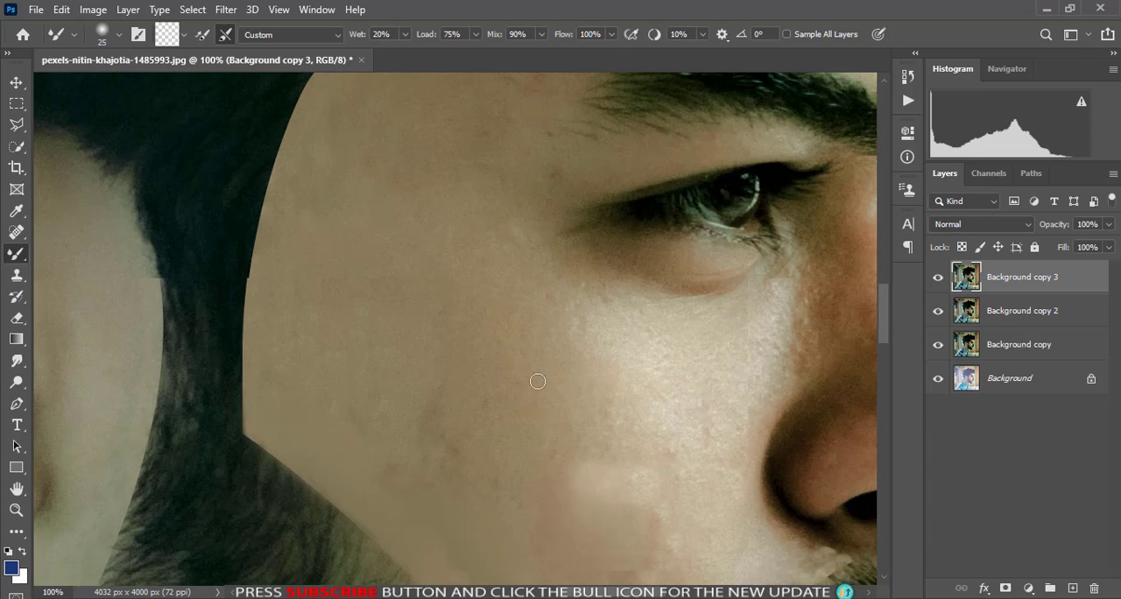
key("bracketleft")
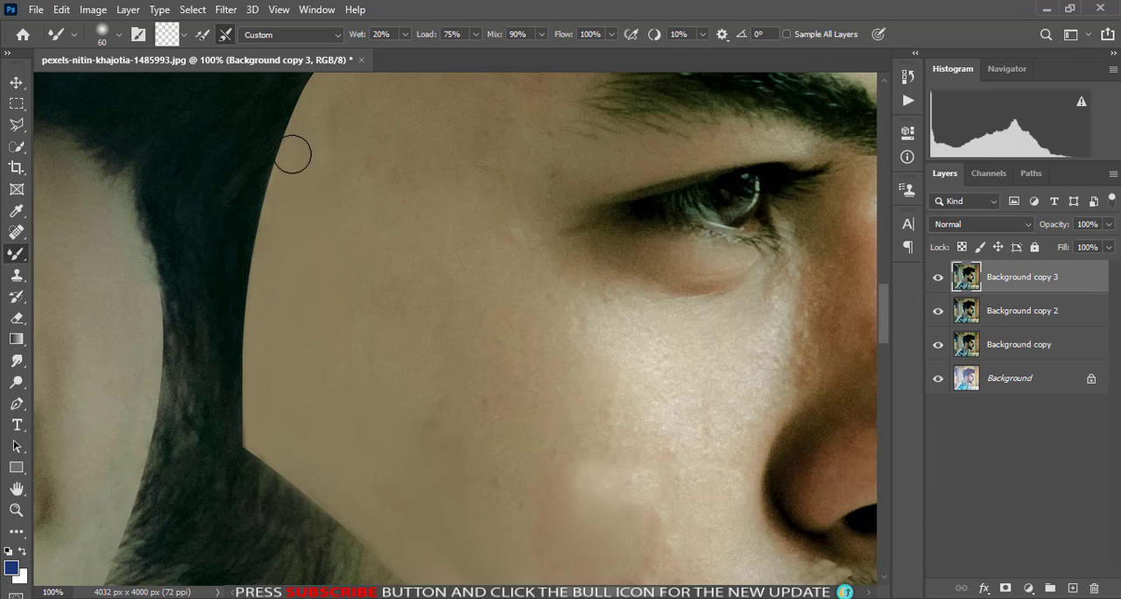
scroll(332, 345, "up", 2)
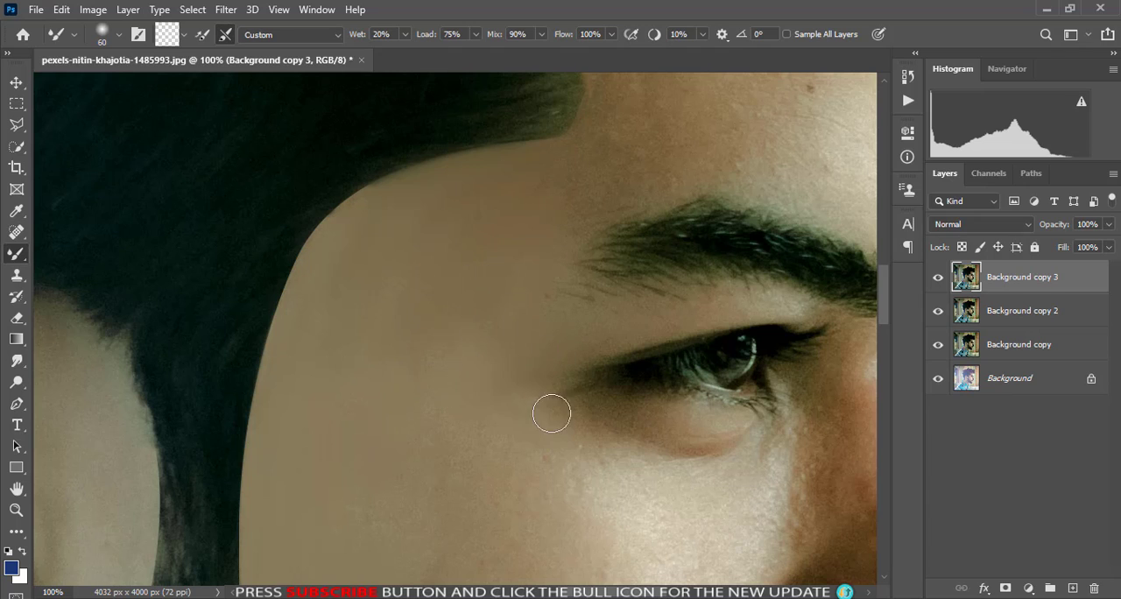
left_click_drag(609, 420, 510, 445)
scroll(453, 374, "down", 5)
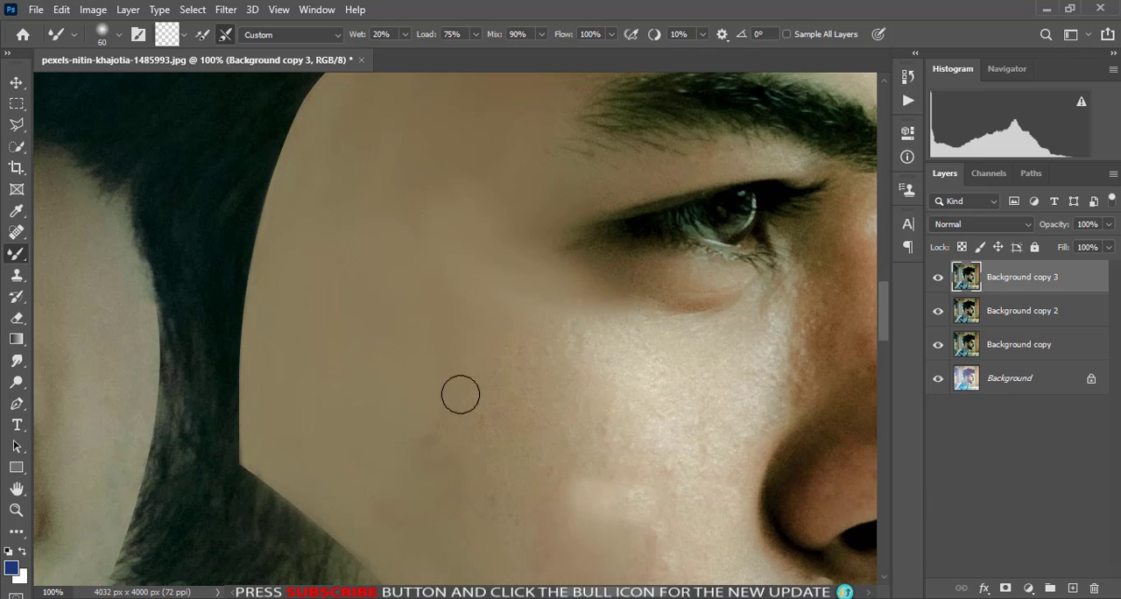
- Smooth the lower cheek beside the nose and above the mustache with the Mixer Brush at 60 and 25 px
scroll(525, 490, "down", 2)
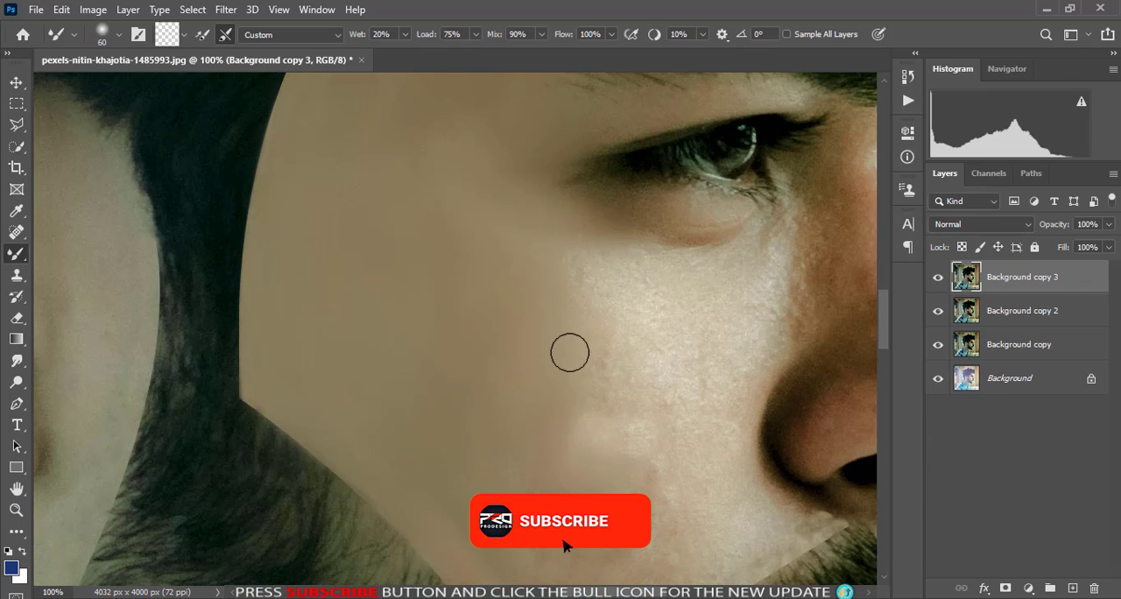
scroll(571, 350, "down", 5)
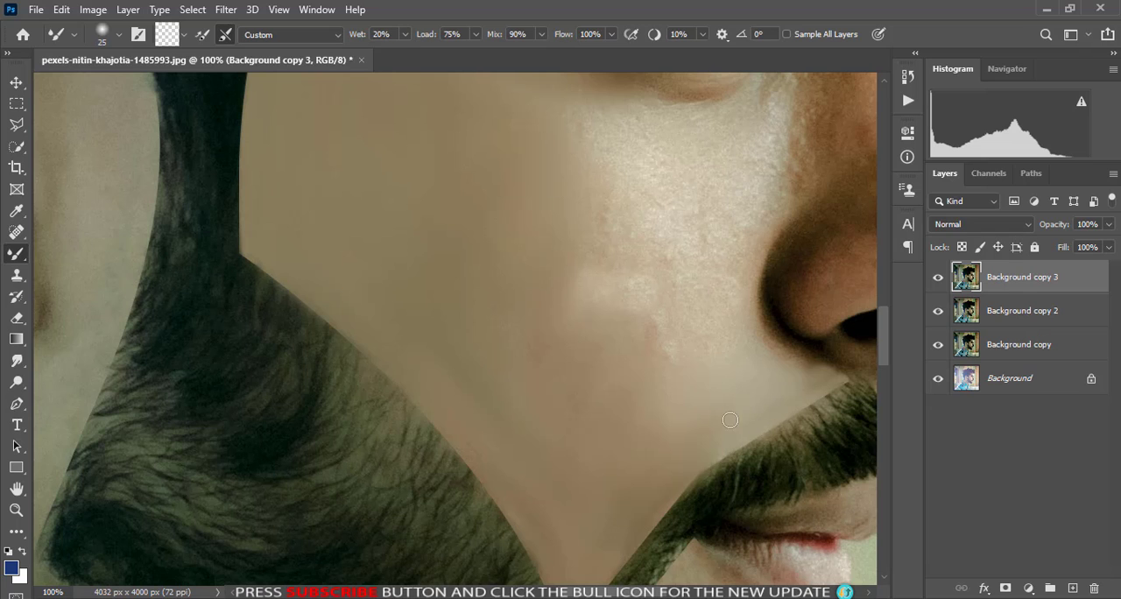
scroll(657, 507, "down", 8)
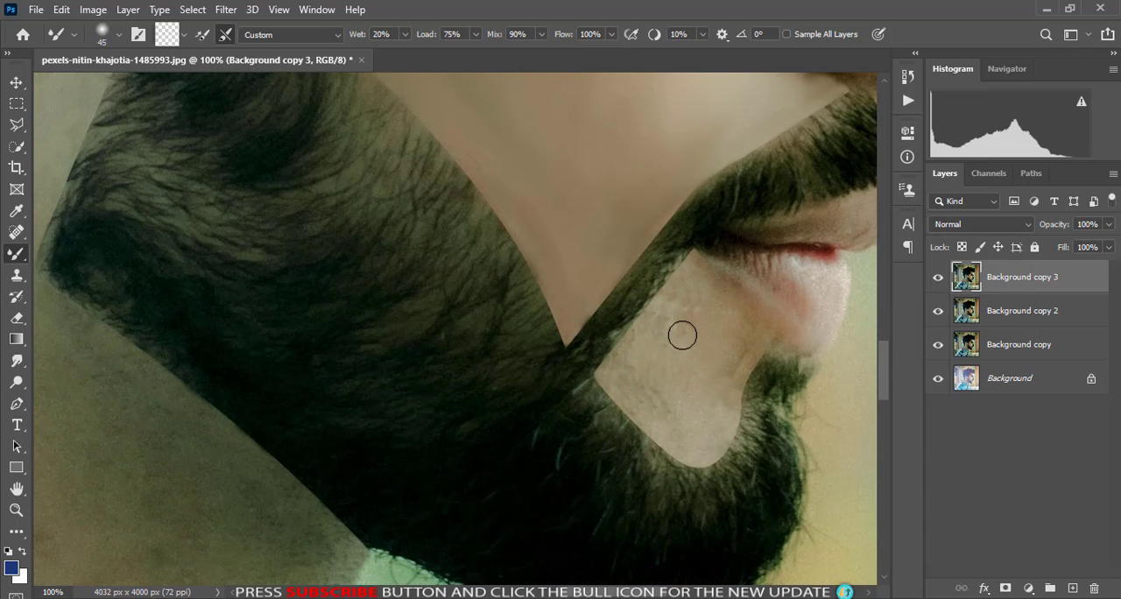
- Smooth the bare skin patch between the lower lip and the chin beard with the Mixer Brush at 45 and 25 px
scroll(683, 335, "up", 2)
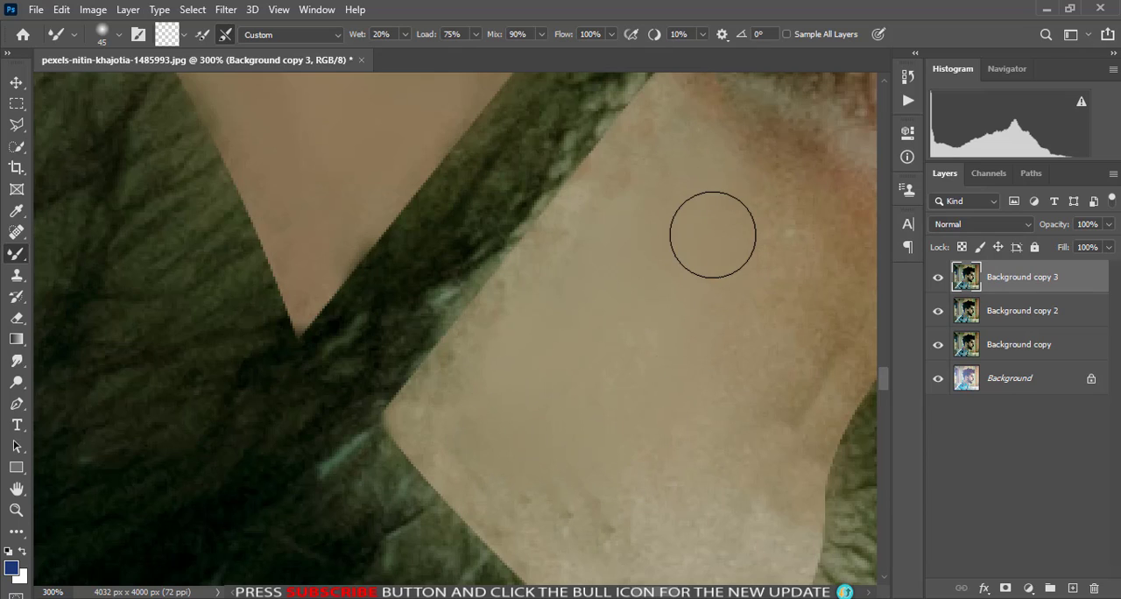
key("bracketleft")
key("bracketleft")
scroll(704, 438, "down", 2)
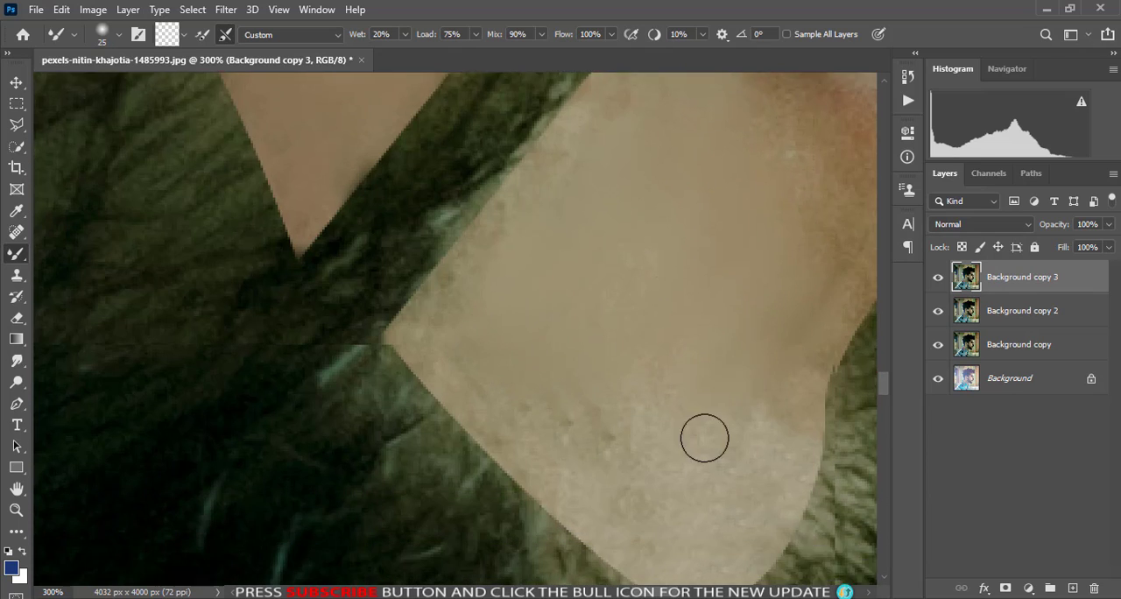
scroll(704, 438, "down", 2)
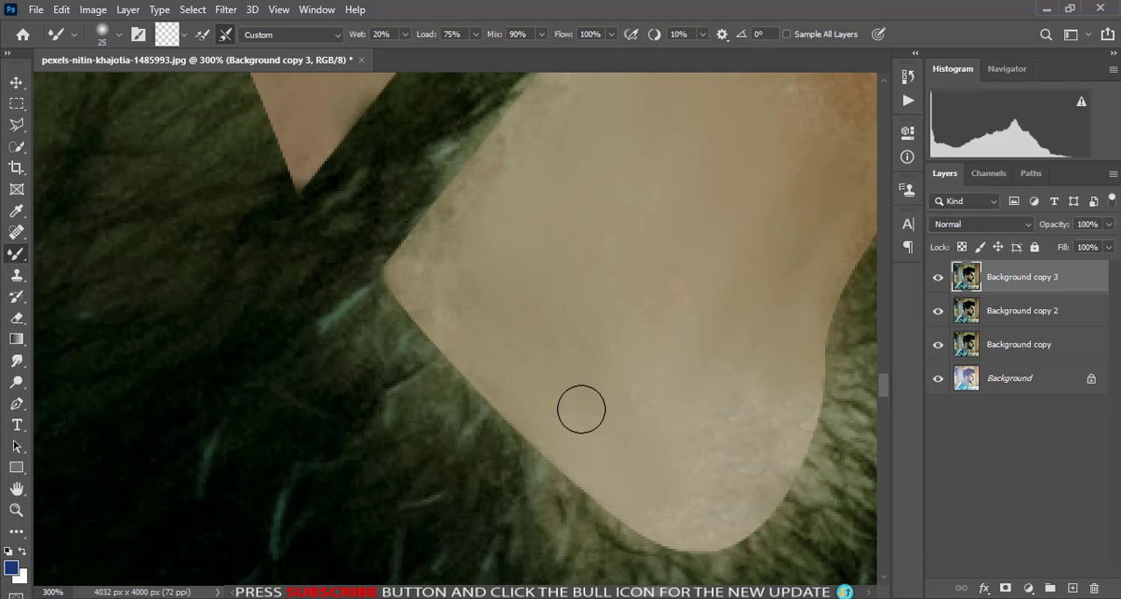
mouse_move(581, 409)
left_mouse_down()
mouse_move(682, 500)
mouse_move(695, 445)
mouse_move(736, 441)
mouse_move(806, 383)
mouse_move(754, 342)
mouse_move(792, 446)
mouse_move(686, 541)
mouse_move(639, 515)
mouse_move(692, 516)
mouse_move(706, 444)
mouse_move(602, 374)
mouse_move(507, 371)
mouse_move(607, 399)
mouse_move(632, 352)
mouse_move(752, 372)
mouse_move(751, 349)
mouse_move(806, 409)
mouse_move(778, 344)
mouse_move(796, 345)
mouse_move(750, 491)
mouse_move(668, 468)
mouse_move(617, 439)
mouse_move(685, 366)
mouse_move(620, 315)
mouse_move(659, 164)
mouse_move(672, 408)
mouse_move(570, 437)
left_mouse_up()
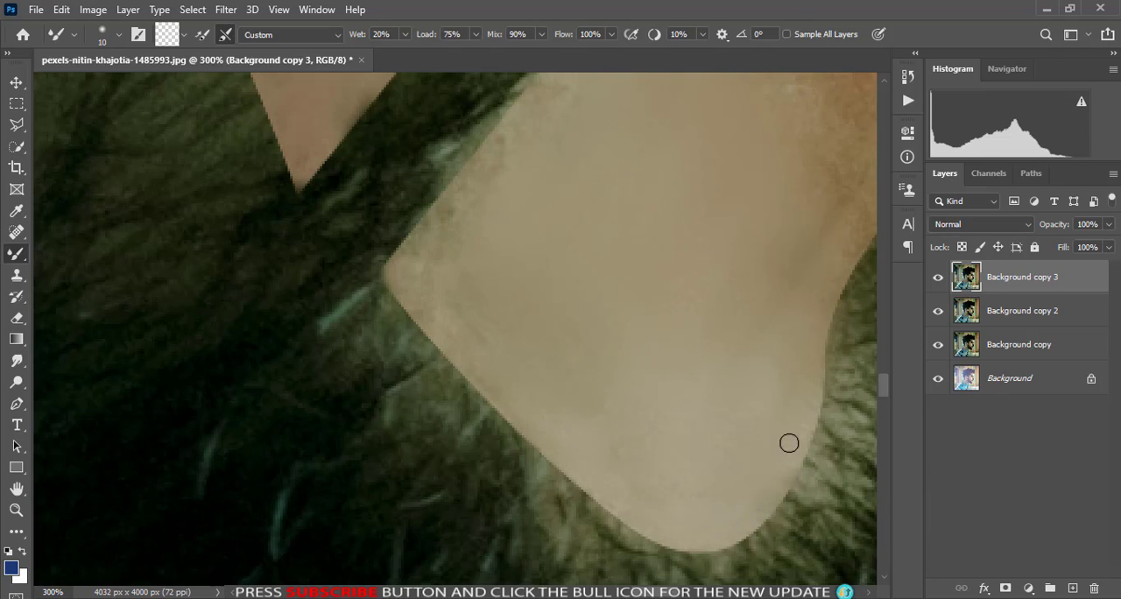
- Blend the chin patch's edge along the mustache-to-beard strip with a 20 px Mixer Brush
scroll(506, 359, "up", 3)
key("bracketright")
scroll(505, 358, "up", 2)
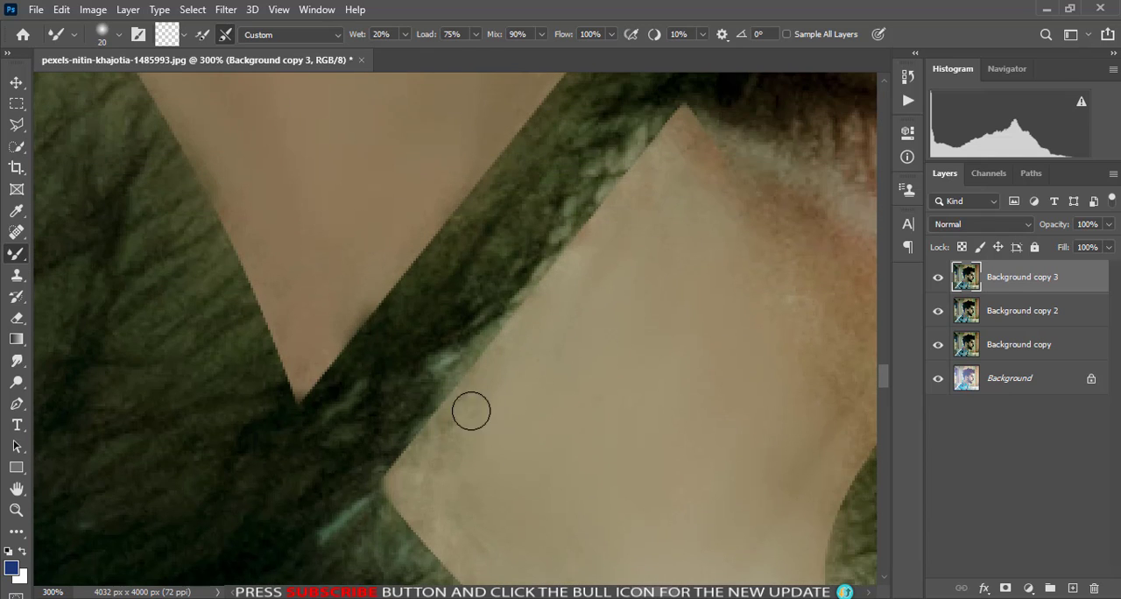
scroll(473, 494, "down", 2)
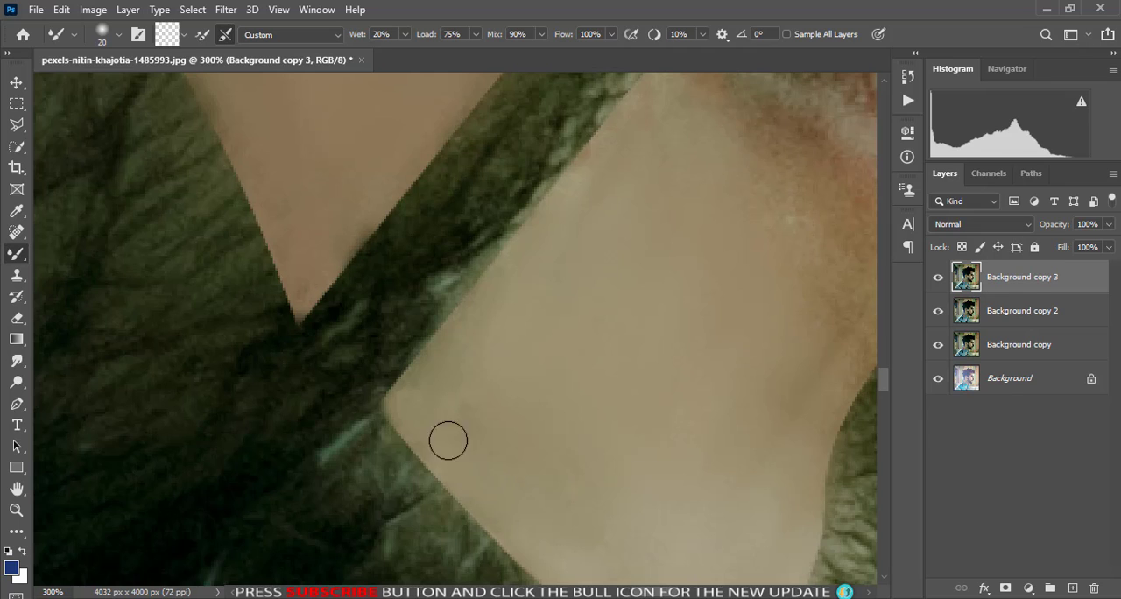
- Smooth the chin patch's upper corner and the skin beneath the lower lip with a 20 px Mixer Brush
scroll(594, 248, "up", 4)
scroll(587, 258, "left", 2)
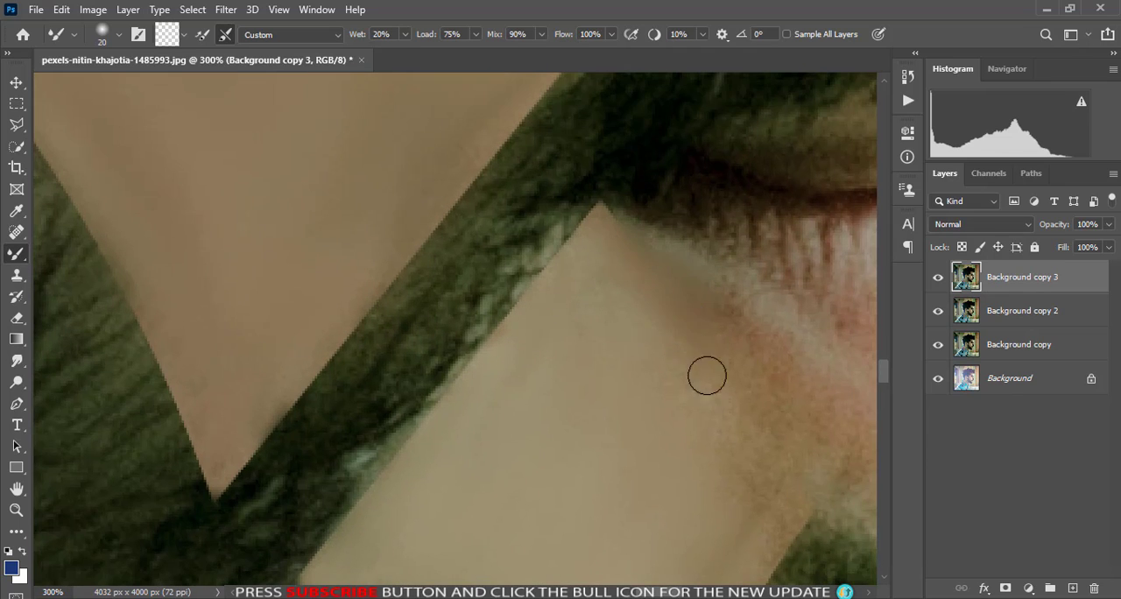
scroll(564, 328, "right", 5)
scroll(604, 338, "down", 2)
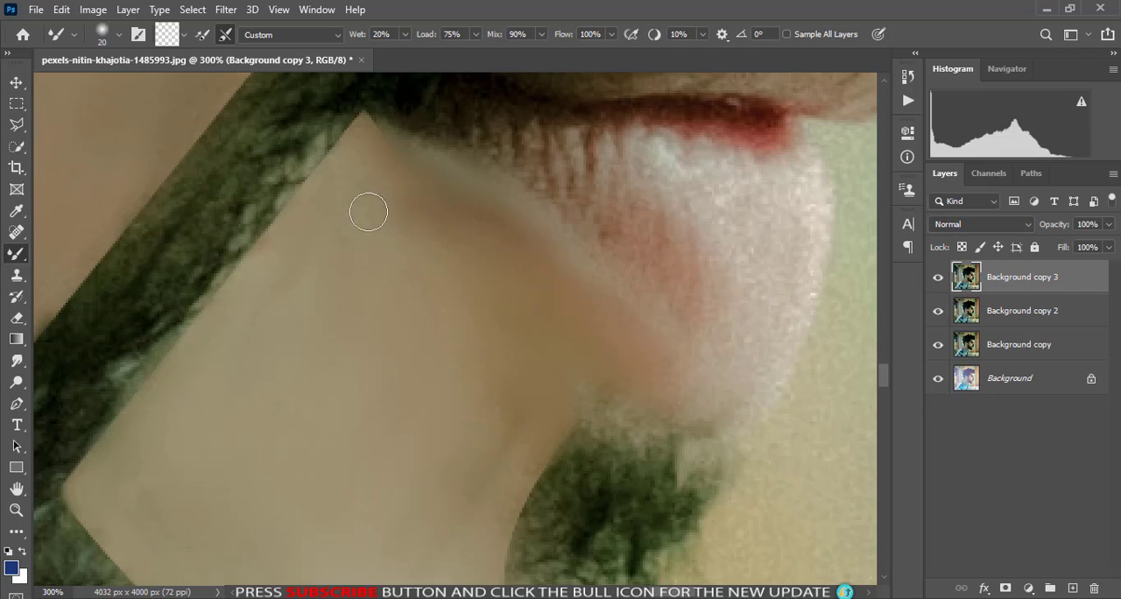
scroll(532, 322, "down", 3)
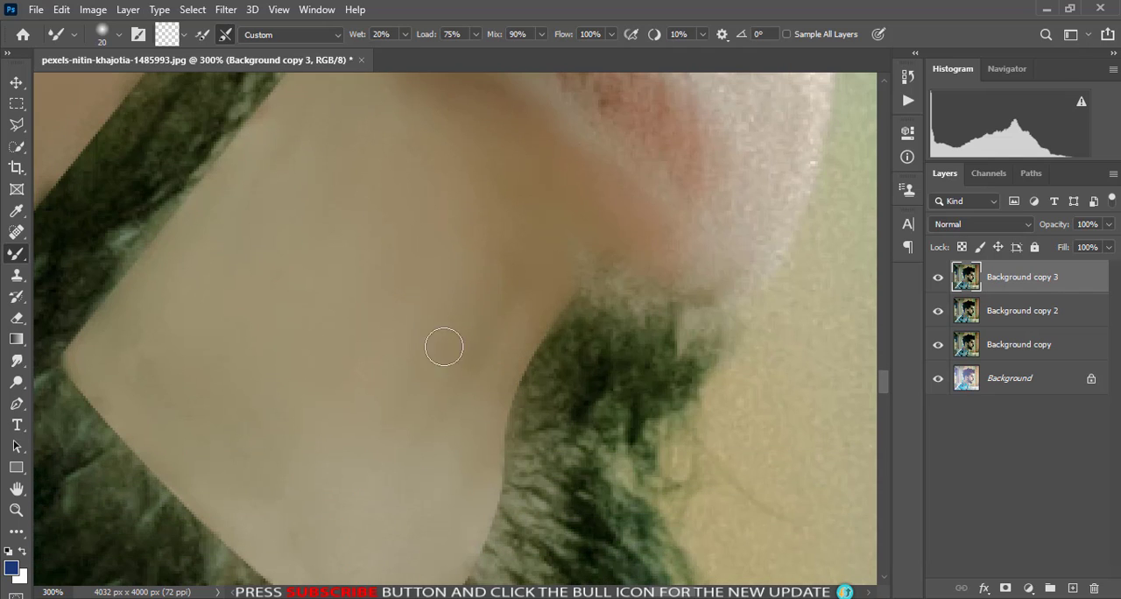
scroll(444, 348, "down", 2)
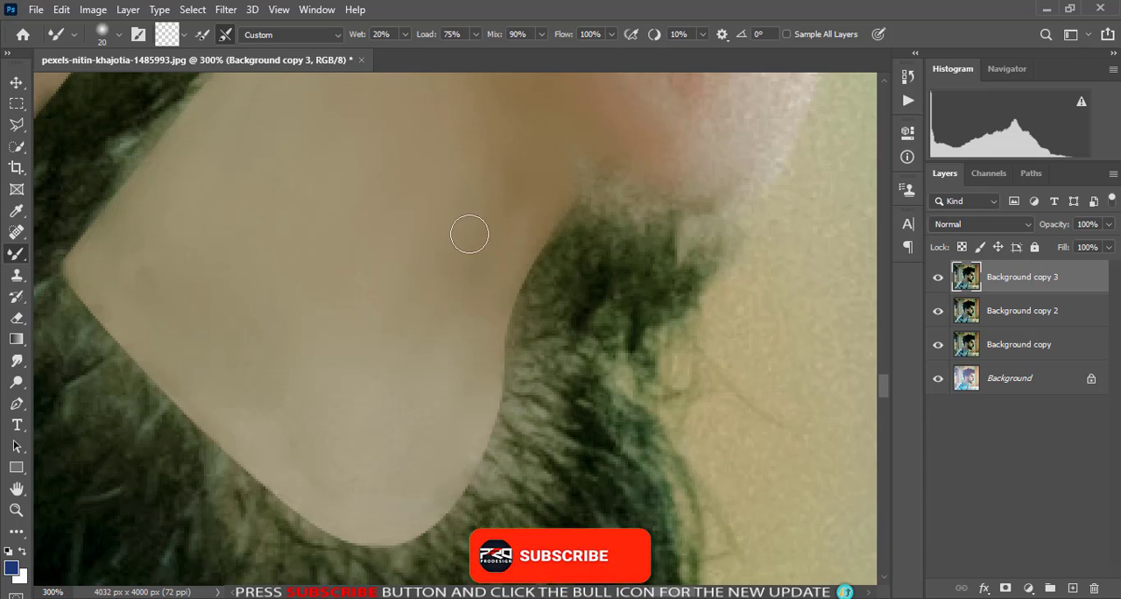
- Smooth the side of the nose and the cheek below the eye with the Mixer Brush at 50 and 60 px
key("ctrl+0")
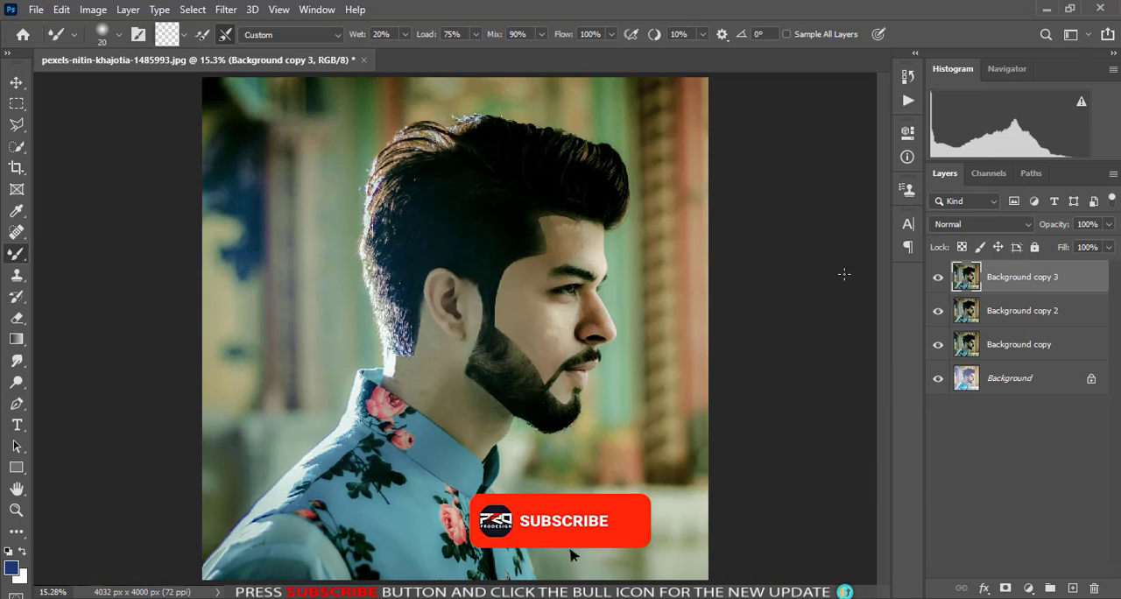
scroll(608, 383, "up", 5)
scroll(468, 400, "up", 1)
key("bracketright")
key("bracketright")
key("bracketright")
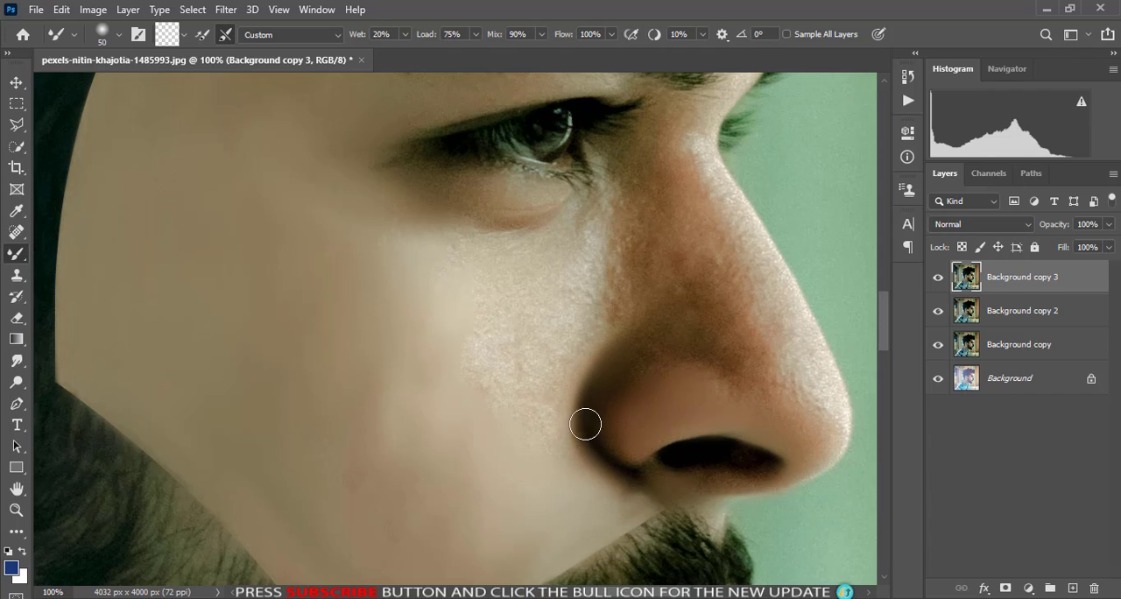
mouse_move(683, 261)
left_mouse_down()
mouse_move(758, 385)
mouse_move(668, 352)
mouse_move(804, 402)
mouse_move(804, 426)
mouse_move(765, 303)
left_mouse_up()
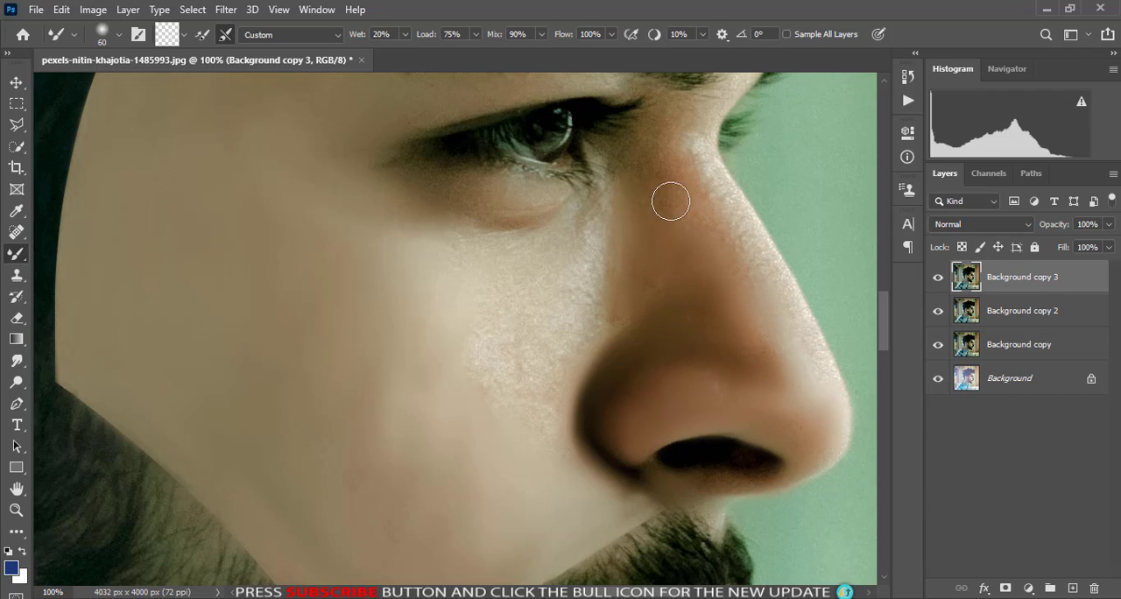
mouse_move(671, 201)
left_mouse_down()
mouse_move(620, 217)
mouse_move(531, 253)
left_mouse_up()
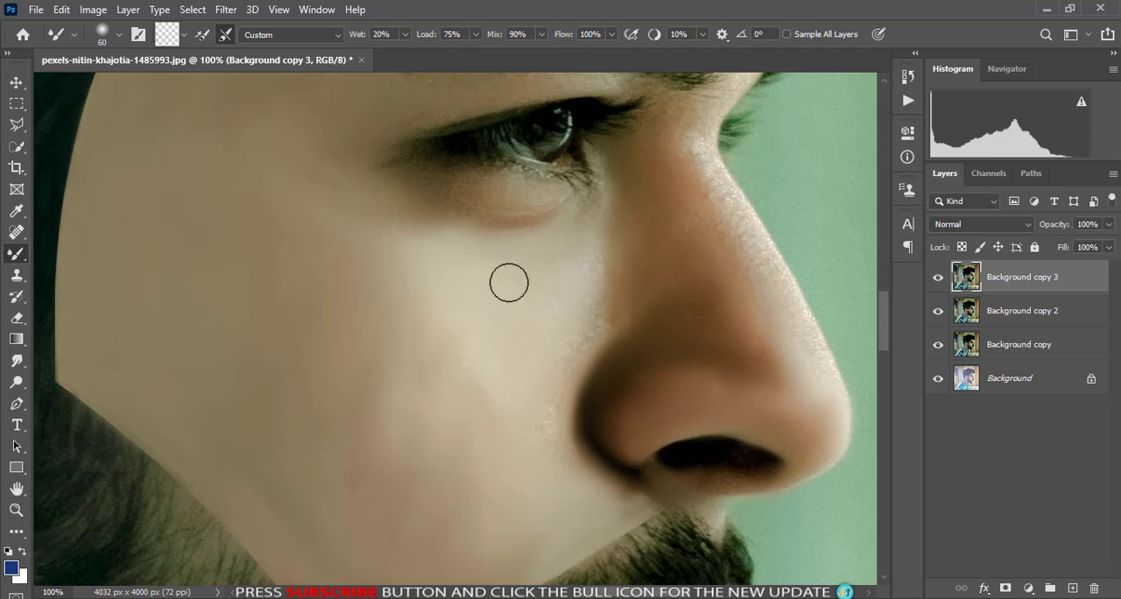
scroll(558, 402, "up", 2)
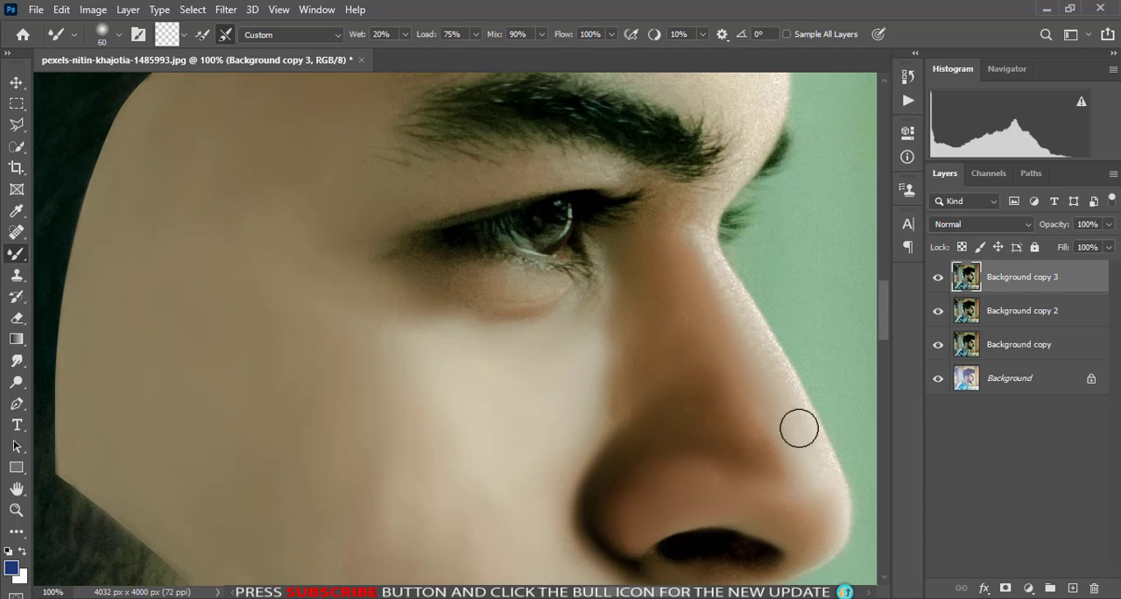
- Smooth the upper eyelid between the eye and the eyebrow with a 35 px Mixer Brush
key("bracketleft")
key("bracketleft")
key("bracketleft")
key("bracketleft")
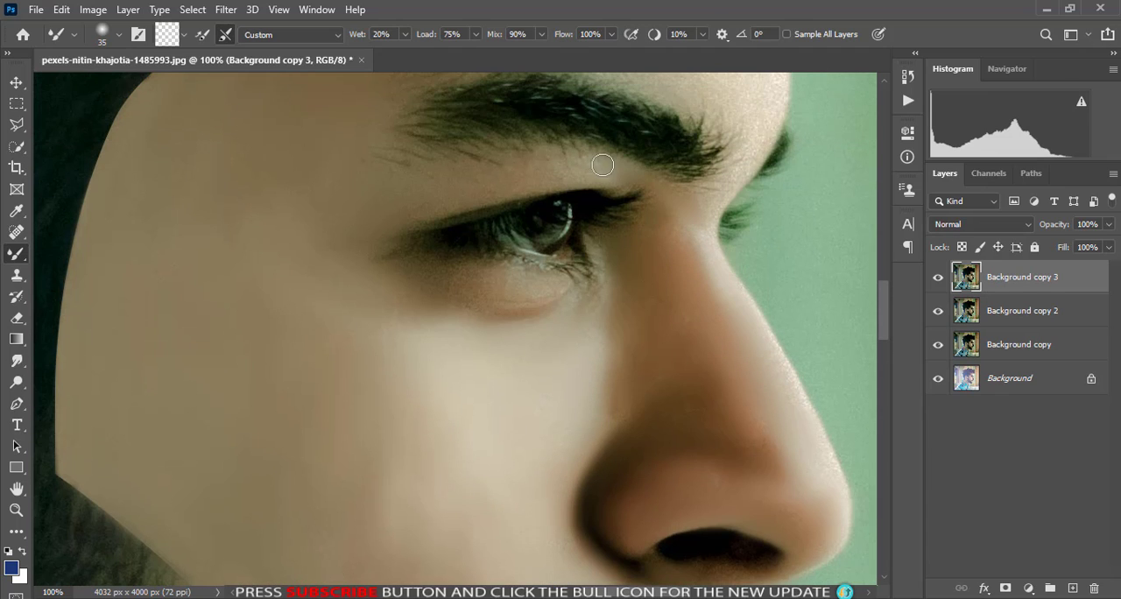
scroll(393, 187, "up", 3)
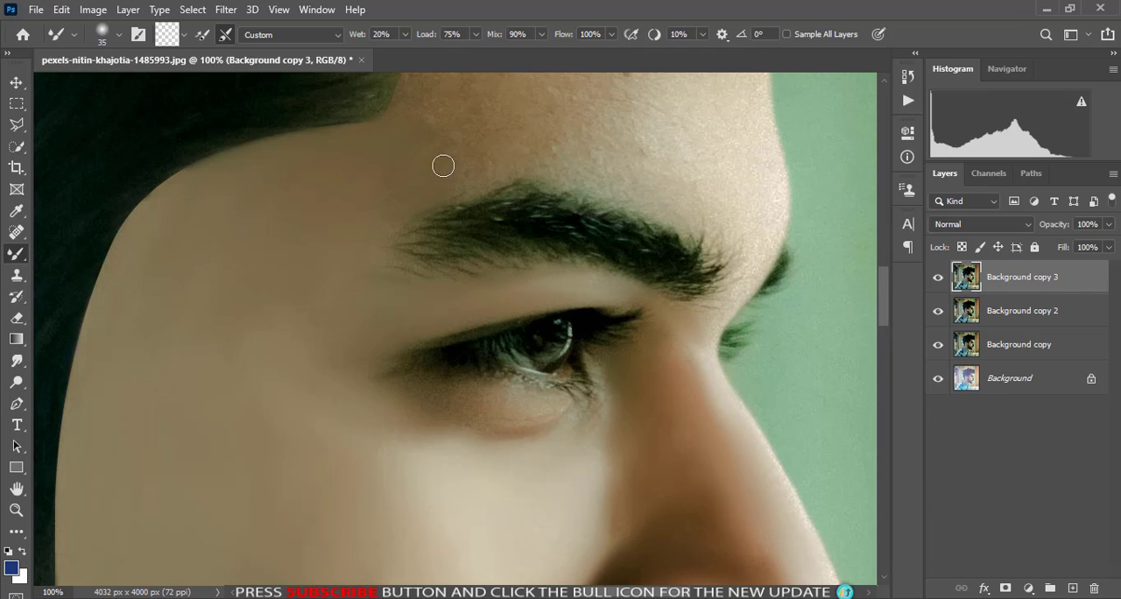
- Smooth the brow area above the eyebrow at 60 px and its outer profile edge at 35 px
scroll(698, 243, "up", 3)
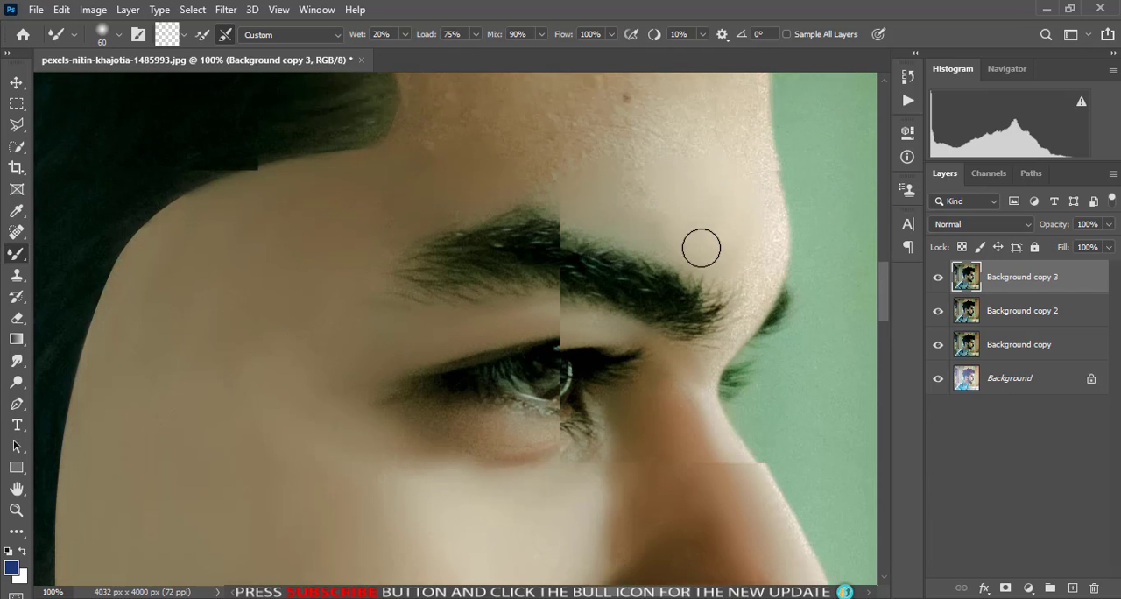
key("bracketleft")
key("bracketleft")
key("bracketleft")
key("bracketleft")
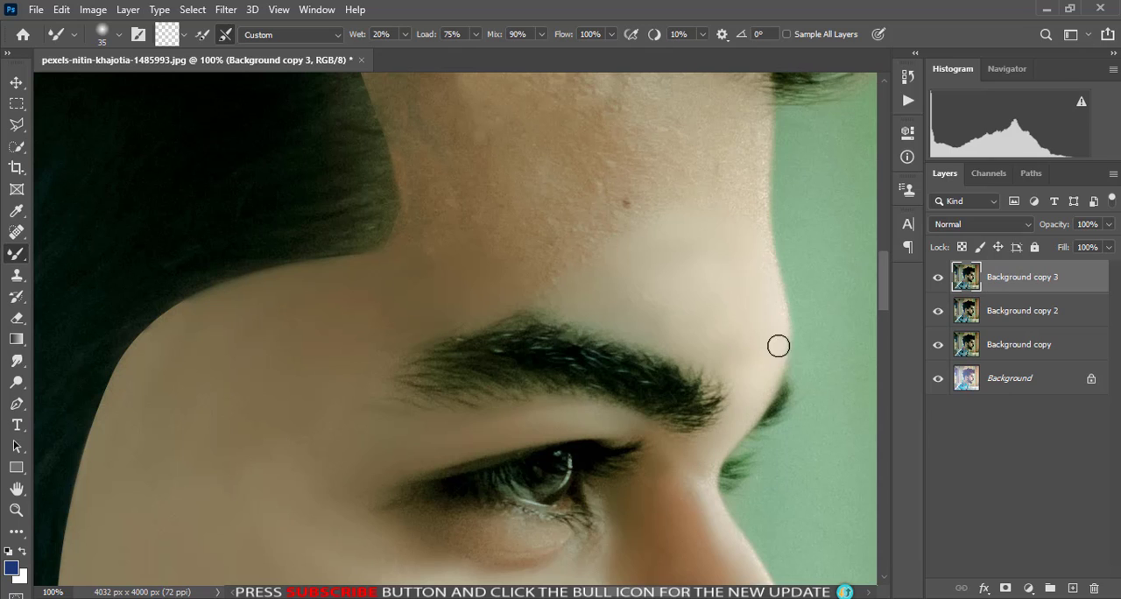
- Smooth the under-eye skin below the lower lashes with a 35 px Mixer Brush
scroll(760, 235, "down", 2)
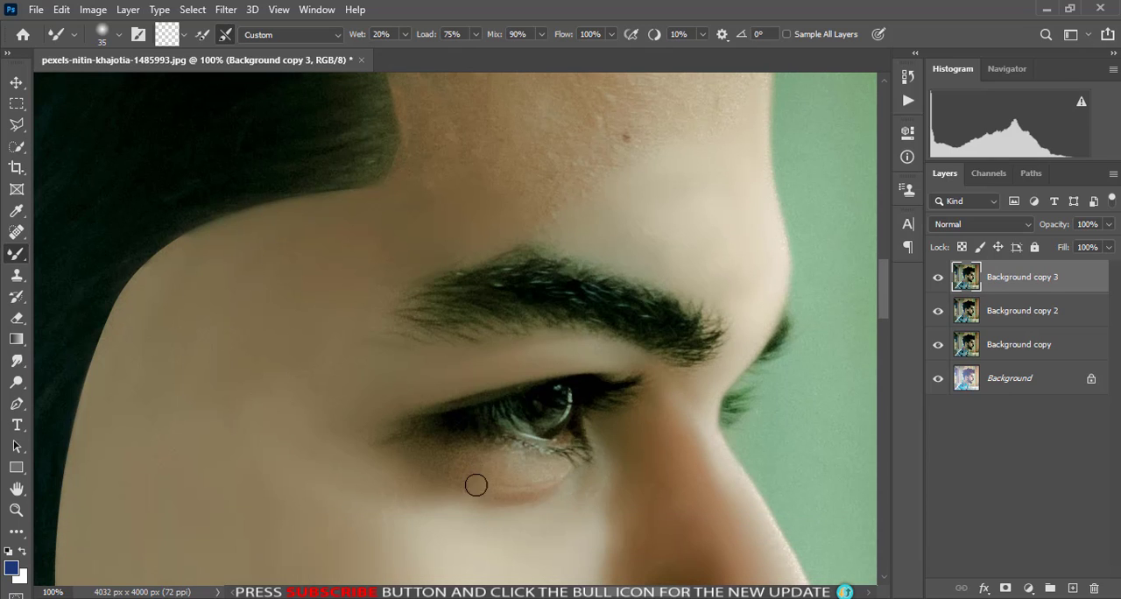
scroll(471, 453, "down", 2)
scroll(581, 343, "up", 7)
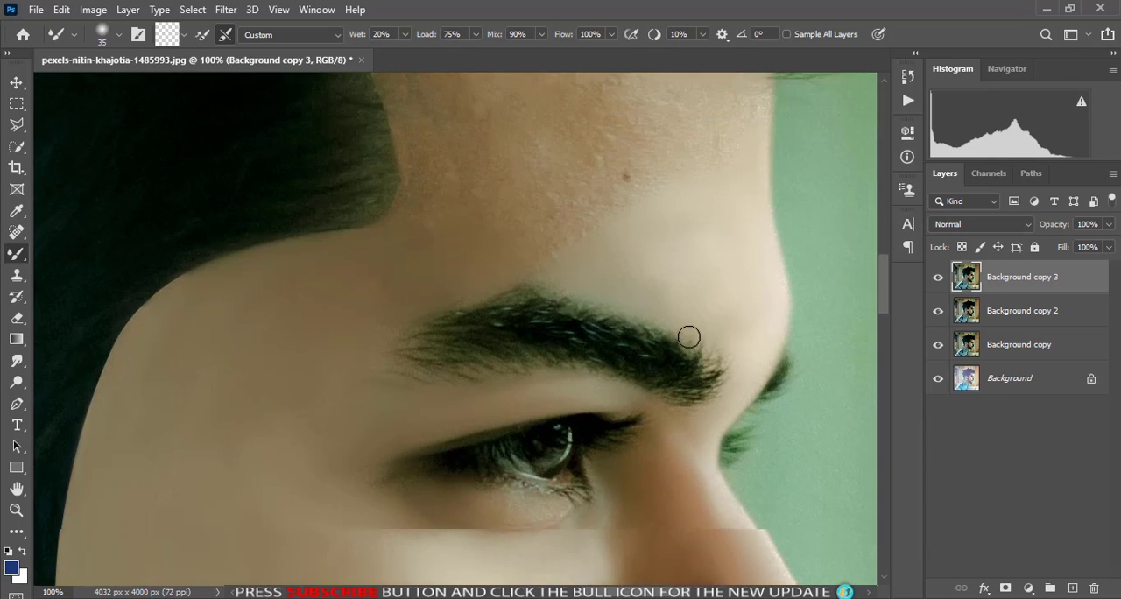
- Smooth the forehead from the eyebrow up to the hairline with a 70 px Mixer Brush
key("bracketright")
left_click_drag(514, 413, 579, 364)
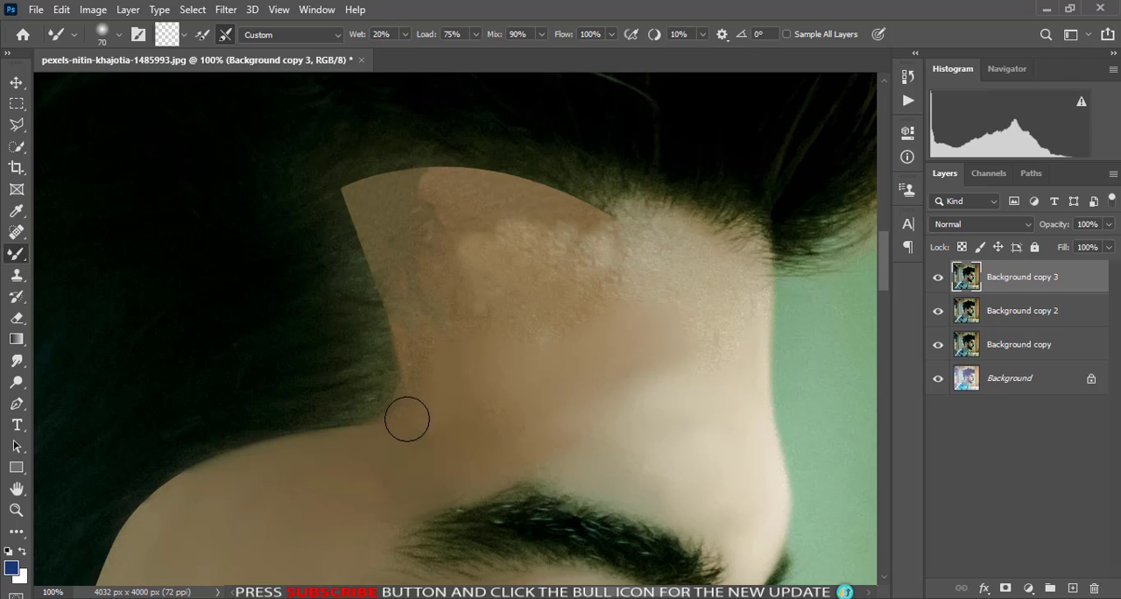
mouse_move(498, 261)
left_mouse_down()
mouse_move(420, 326)
mouse_move(409, 297)
mouse_move(464, 231)
mouse_move(363, 226)
mouse_move(371, 201)
mouse_move(537, 206)
mouse_move(625, 270)
mouse_move(652, 247)
mouse_move(673, 293)
mouse_move(721, 258)
mouse_move(734, 365)
mouse_move(646, 292)
mouse_move(535, 440)
left_mouse_up()
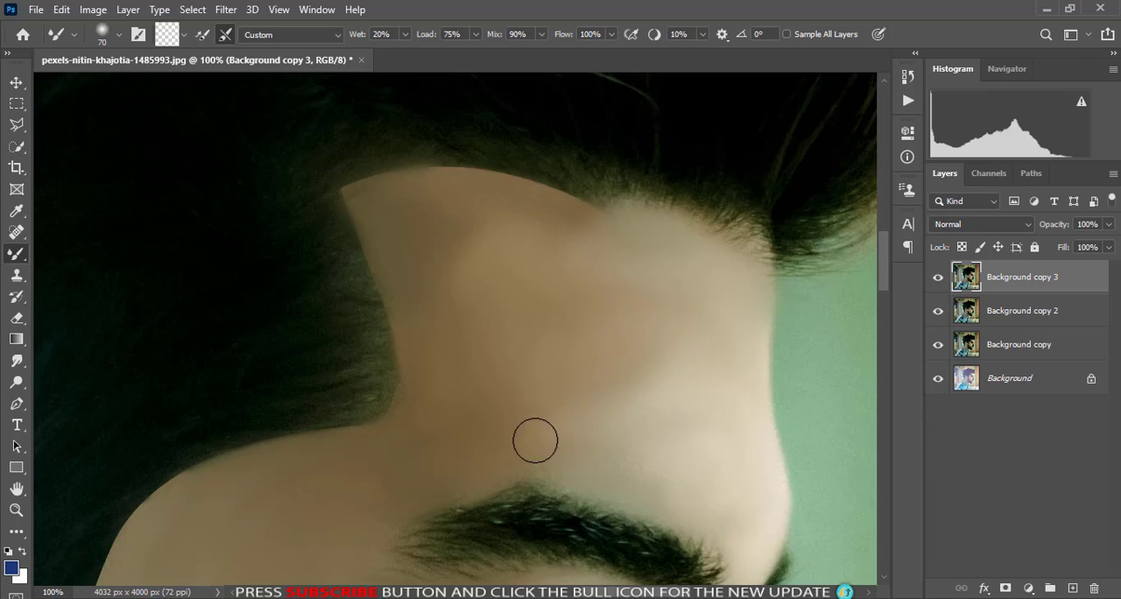
- Even out the skin tones across the cheek and forehead with the Mixer Brush at 150 px
key("ctrl+minus")
scroll(345, 453, "down", 1)
key("ctrl+minus")
scroll(482, 478, "down", 5)
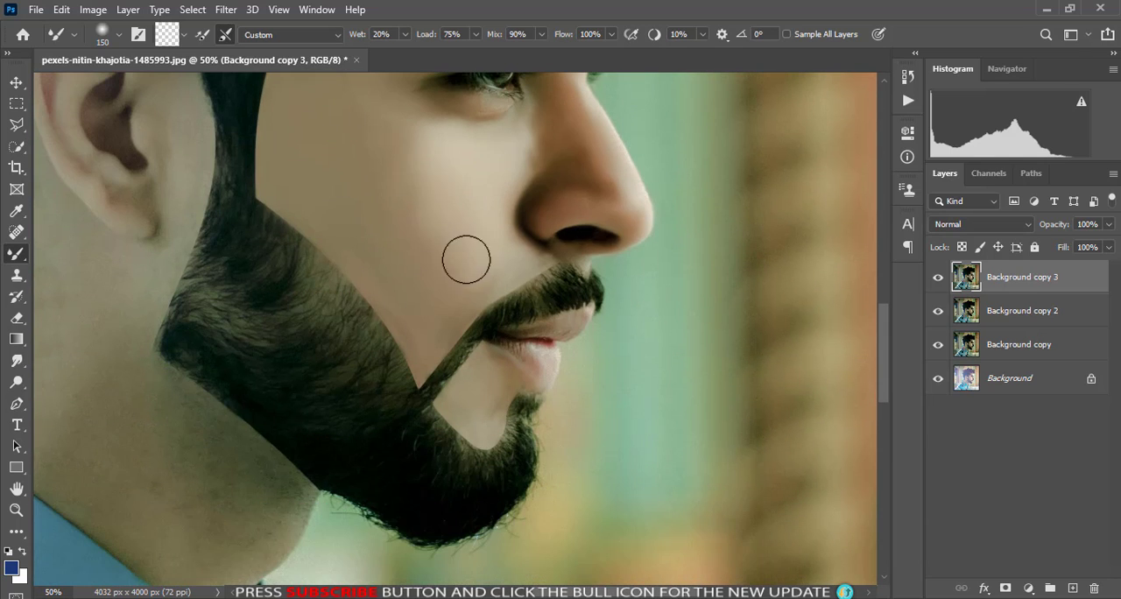
scroll(364, 194, "up", 3)
scroll(354, 180, "up", 3)
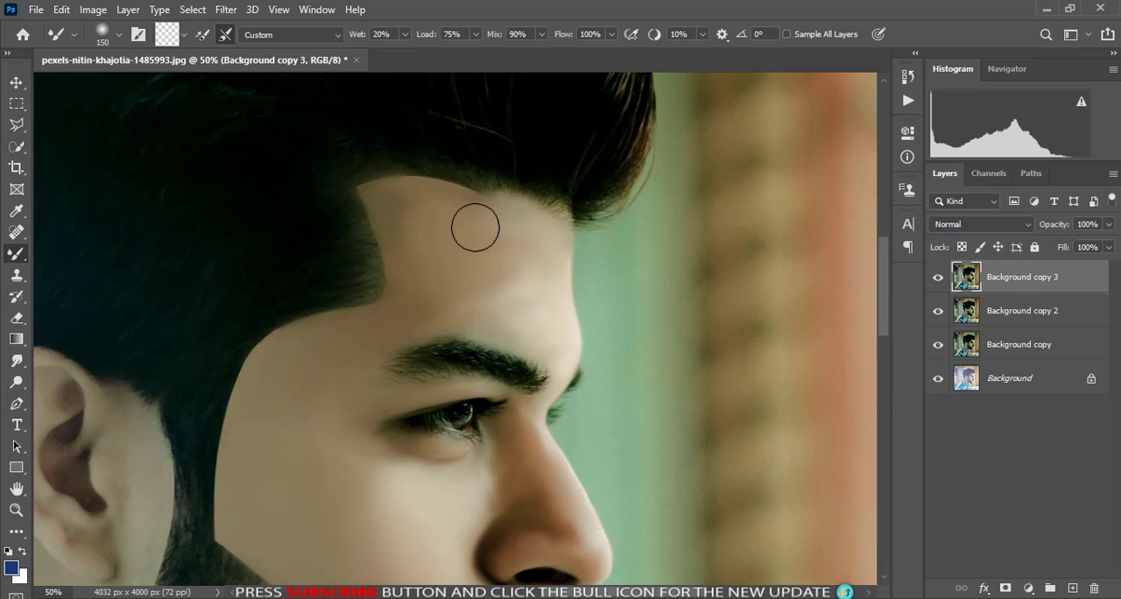
scroll(526, 394, "down", 6)
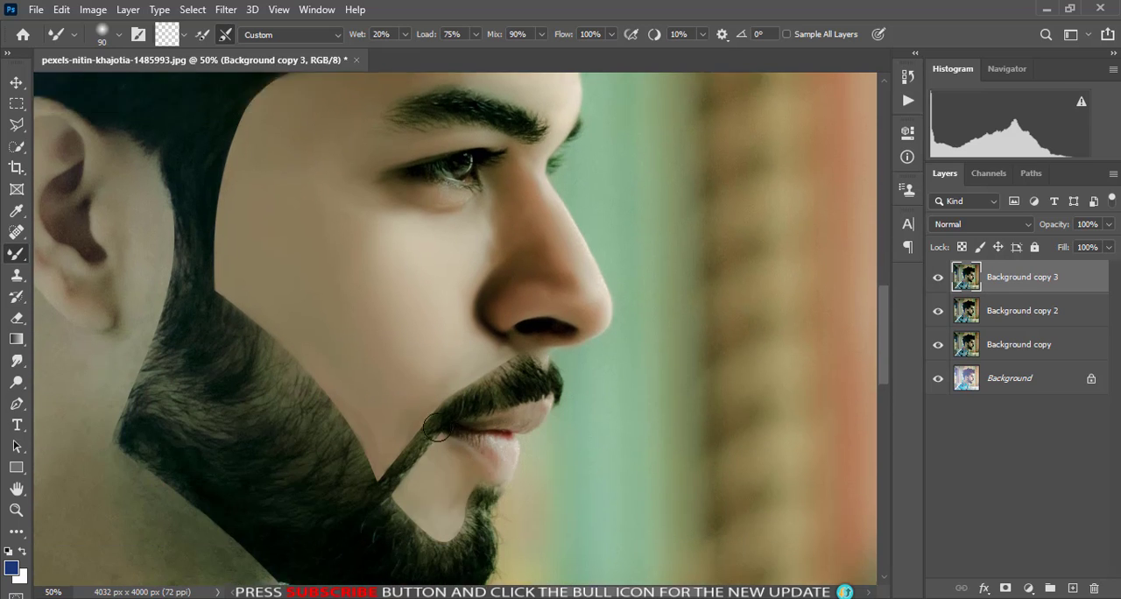
- Smooth the shaded neck skin just below the beard line with a 125 px Mixer Brush
key("bracketright")
key("bracketright")
key("bracketright")
scroll(408, 368, "down", 2)
scroll(408, 368, "left", 4)
key("bracketleft")
key("bracketleft")
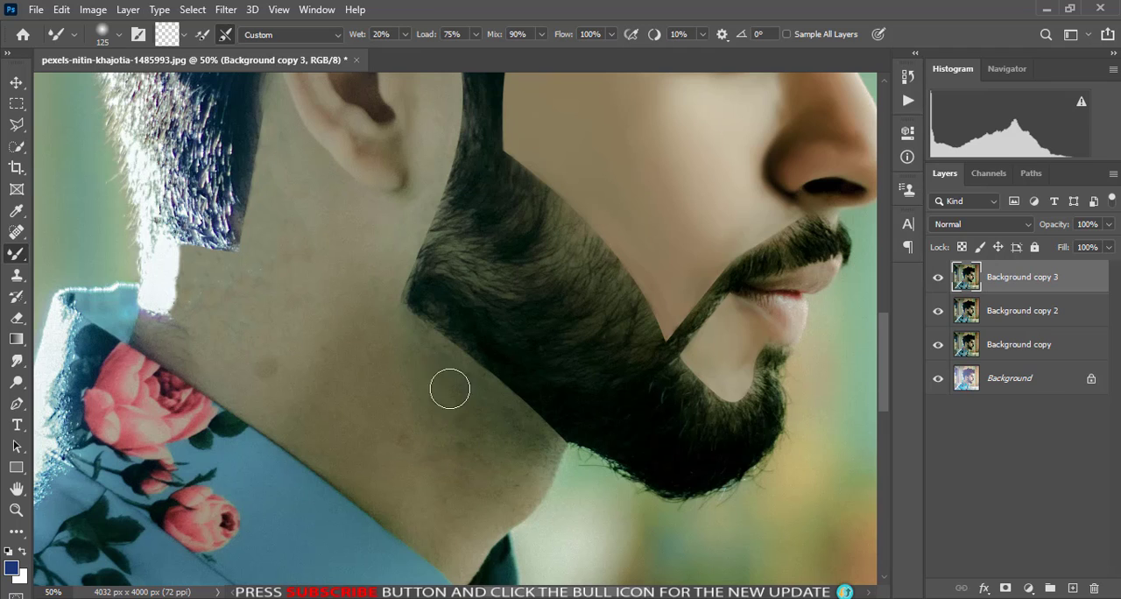
key("ctrl+plus")
key("ctrl+plus")
- Smooth the front edge of the throat between the beard and the collar with the Mixer Brush at 80 and 50 px
left_click_drag(486, 569, 575, 258)
key("bracketleft")
key("bracketleft")
key("bracketleft")
key("bracketleft")
key("bracketleft")
key("bracketleft")
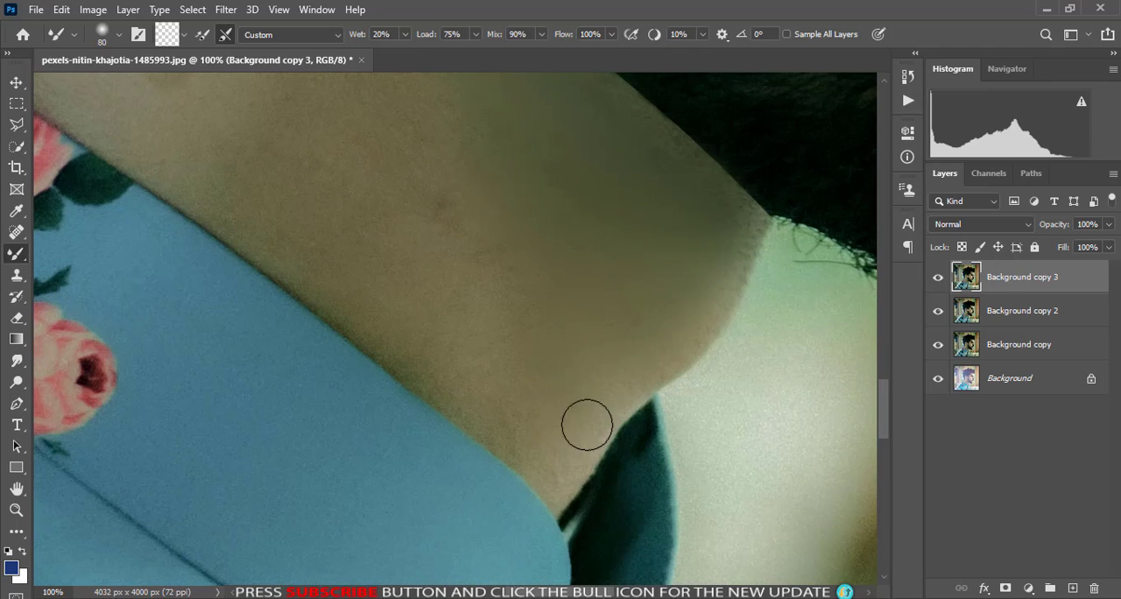
left_click_drag(620, 431, 702, 321)
scroll(710, 415, "up", 3)
scroll(618, 390, "up", 3)
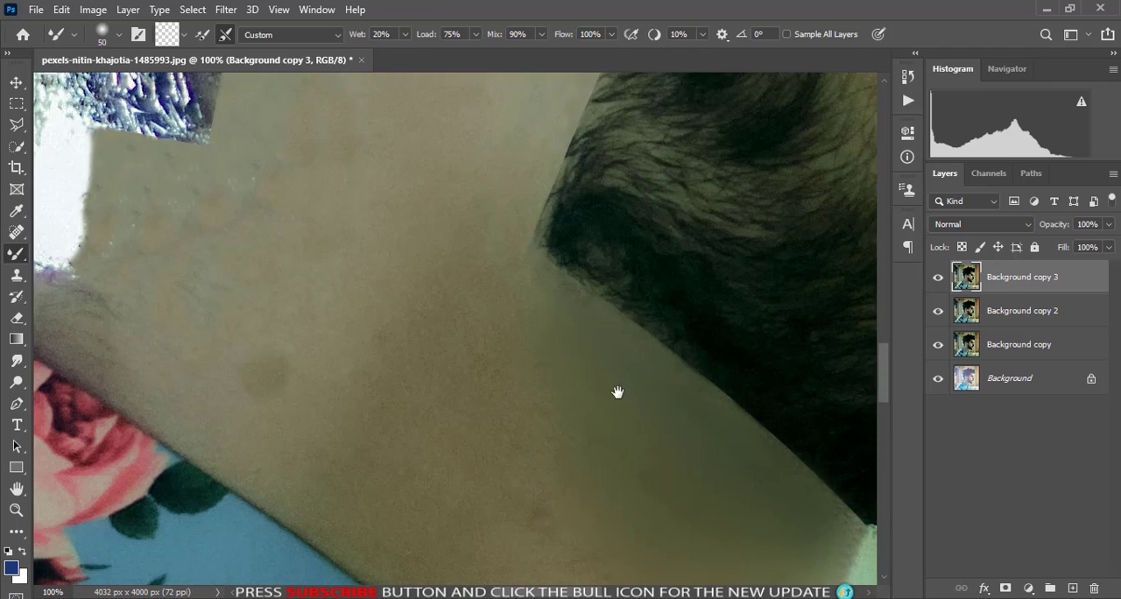
- Smooth the neck skin between the beard line and the shirt collar with the Mixer Brush at 80 and 150 px
scroll(447, 376, "down", 3)
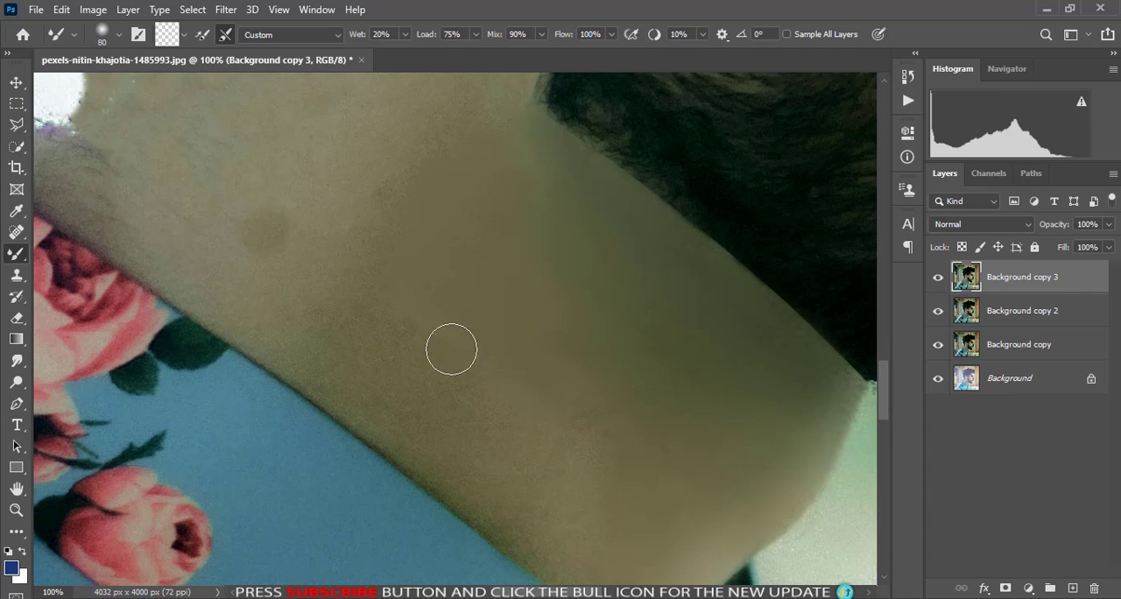
scroll(325, 368, "down", 3)
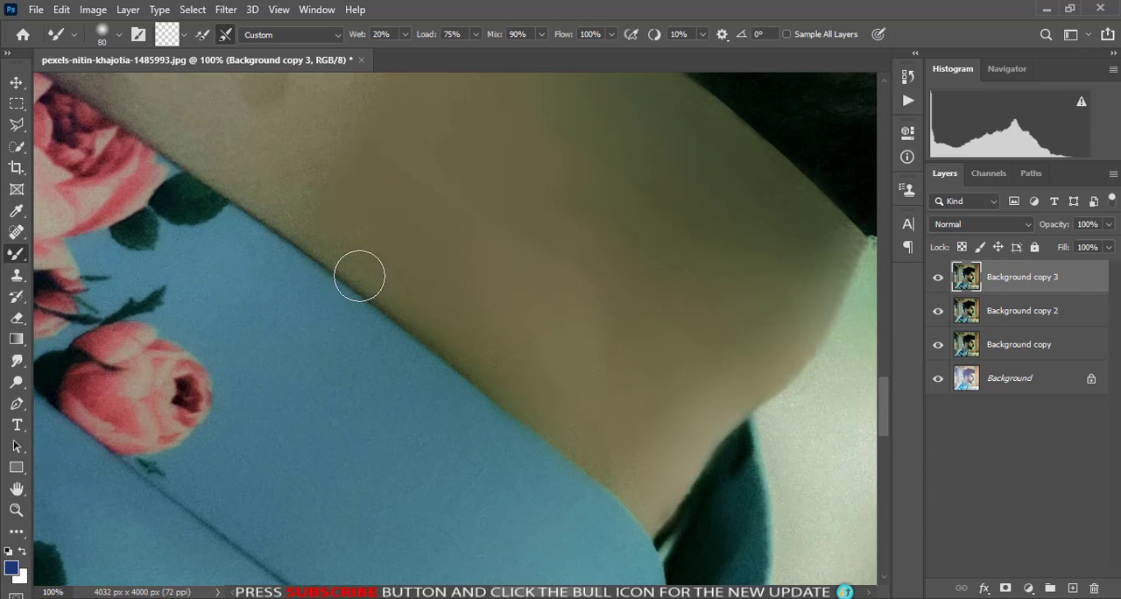
key("bracketright")
key("bracketright")
key("bracketright")
key("bracketright")
scroll(438, 333, "up", 5)
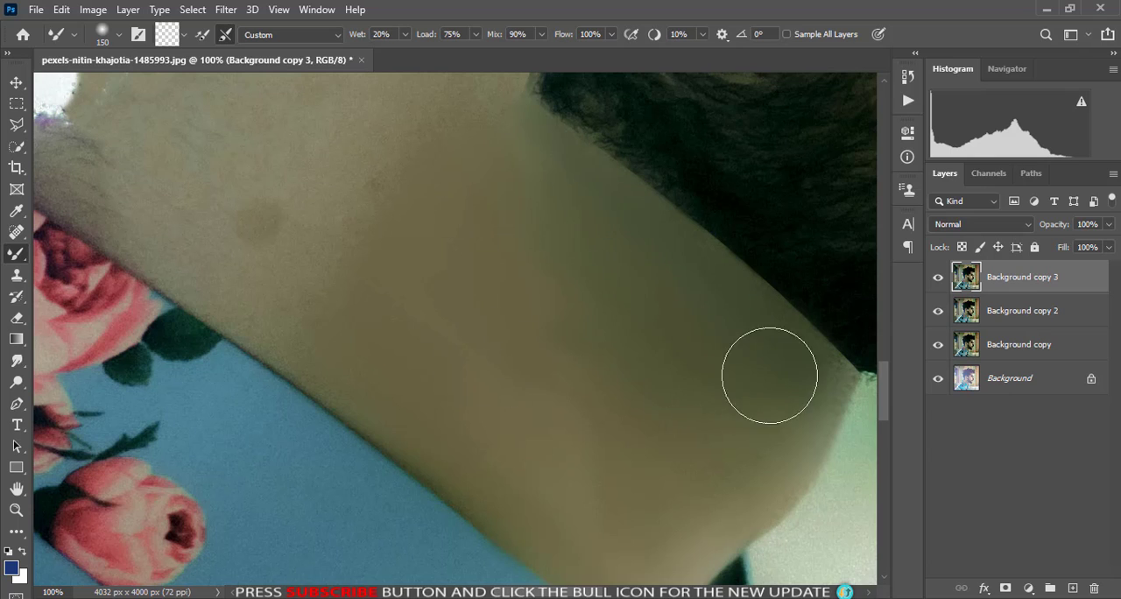
- Smooth the rear neck skin between the nape hairline and the collar with the Mixer Brush at 90 and 50 px
scroll(468, 228, "up", 3)
scroll(283, 396, "left", 3)
key("bracketleft")
key("bracketleft")
key("bracketleft")
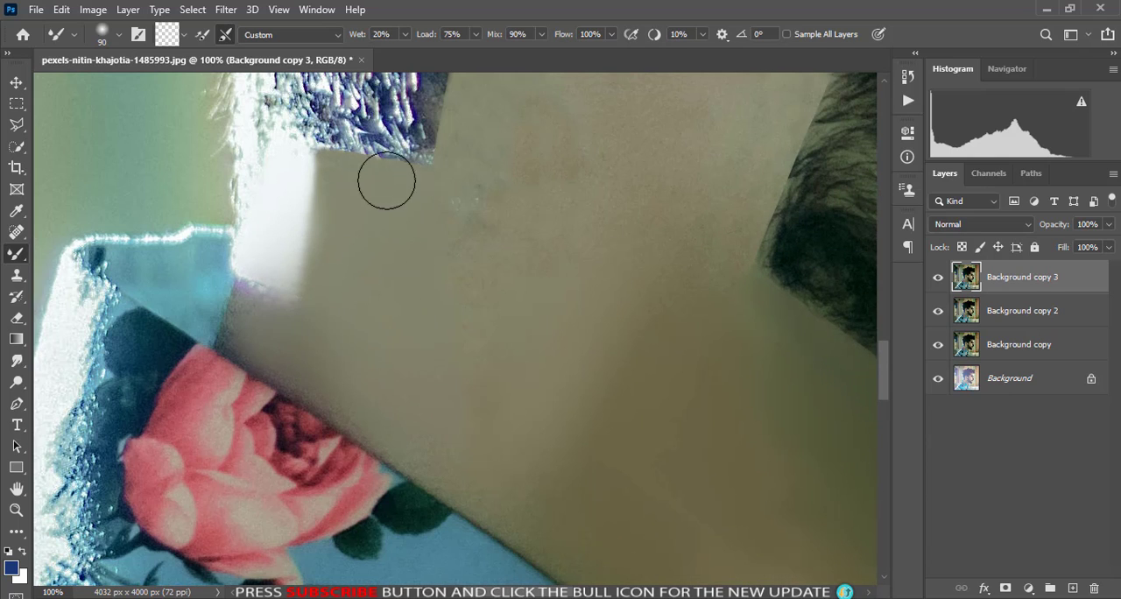
key("bracketleft")
key("bracketleft")
key("bracketleft")
key("bracketleft")
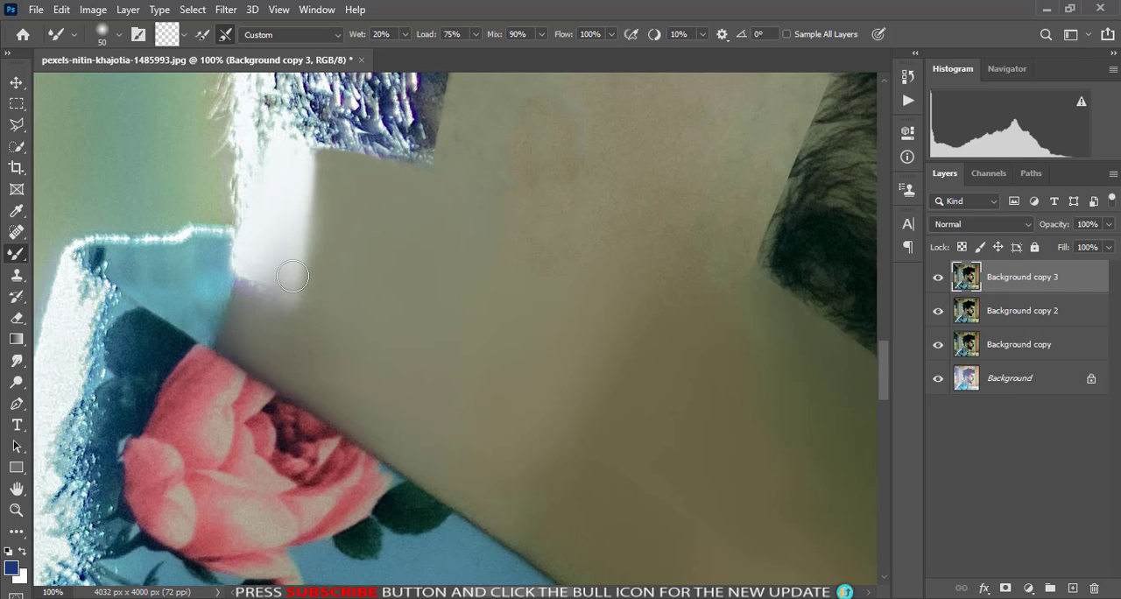
- Smooth the skin in front of the ear, the earlobe and the inner ear folds with a 50 px Mixer Brush
scroll(558, 371, "up", 4)
scroll(520, 414, "right", 5)
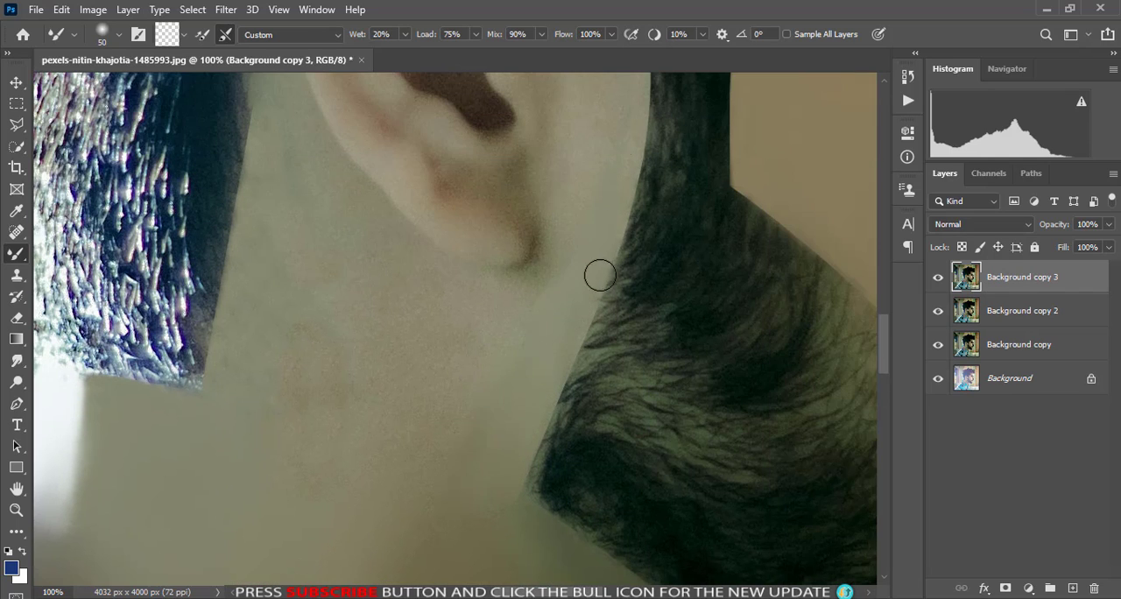
scroll(600, 275, "up", 5)
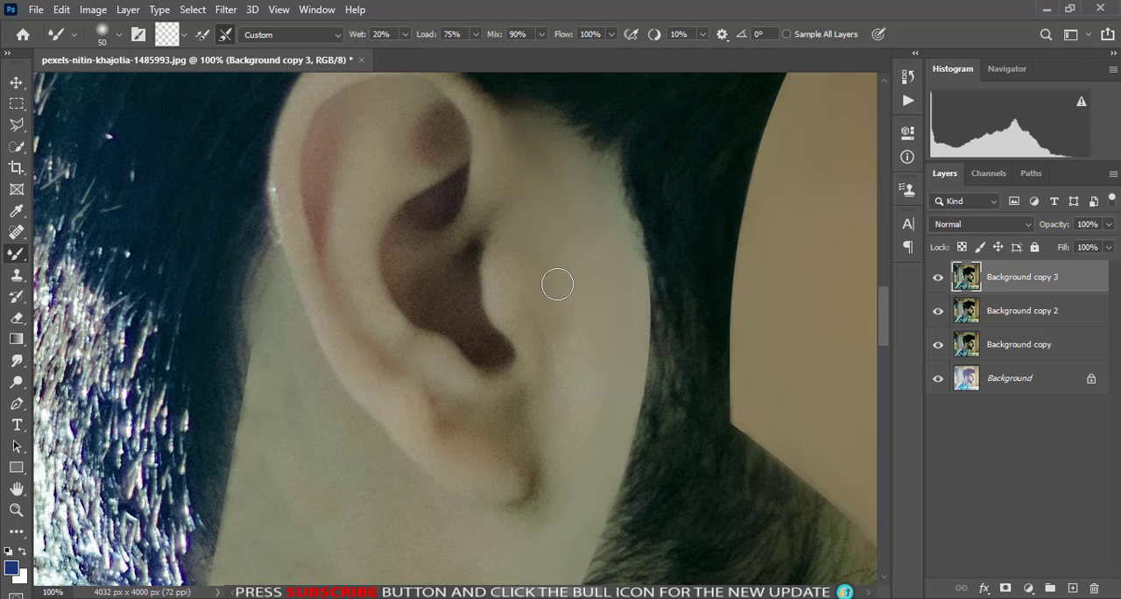
scroll(538, 444, "down", 2)
scroll(484, 365, "down", 2)
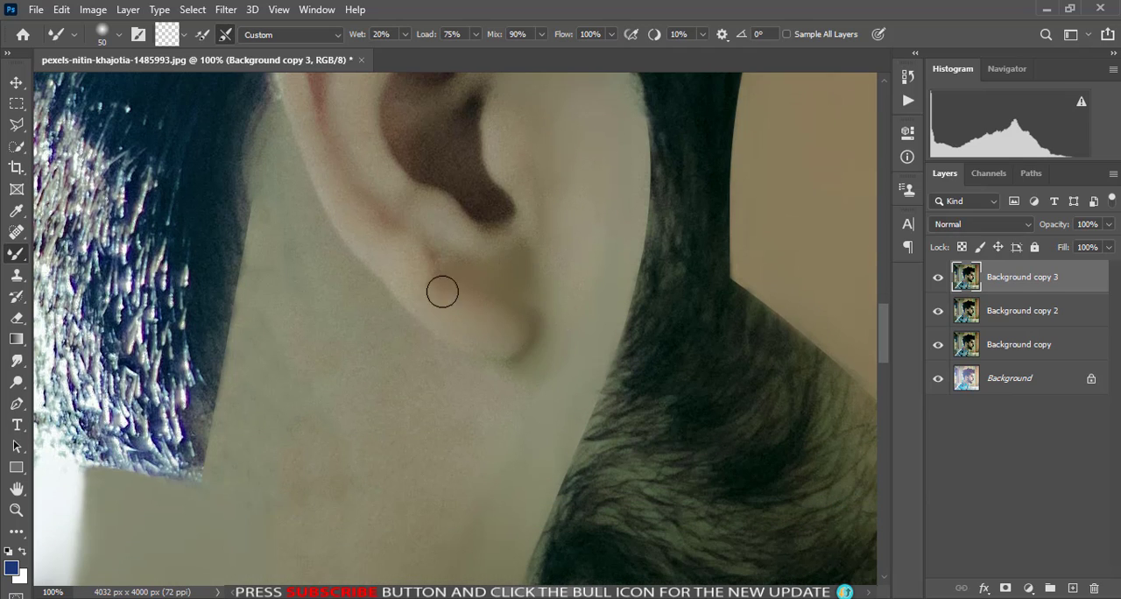
scroll(382, 263, "up", 4)
left_click_drag(433, 166, 421, 189)
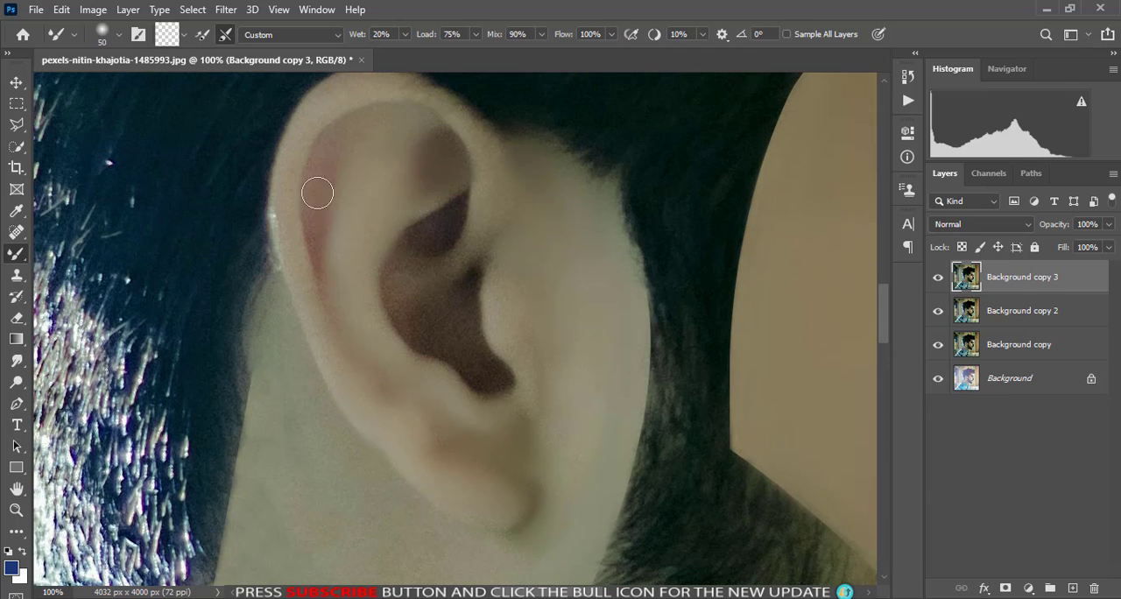
scroll(337, 131, "up", 1)
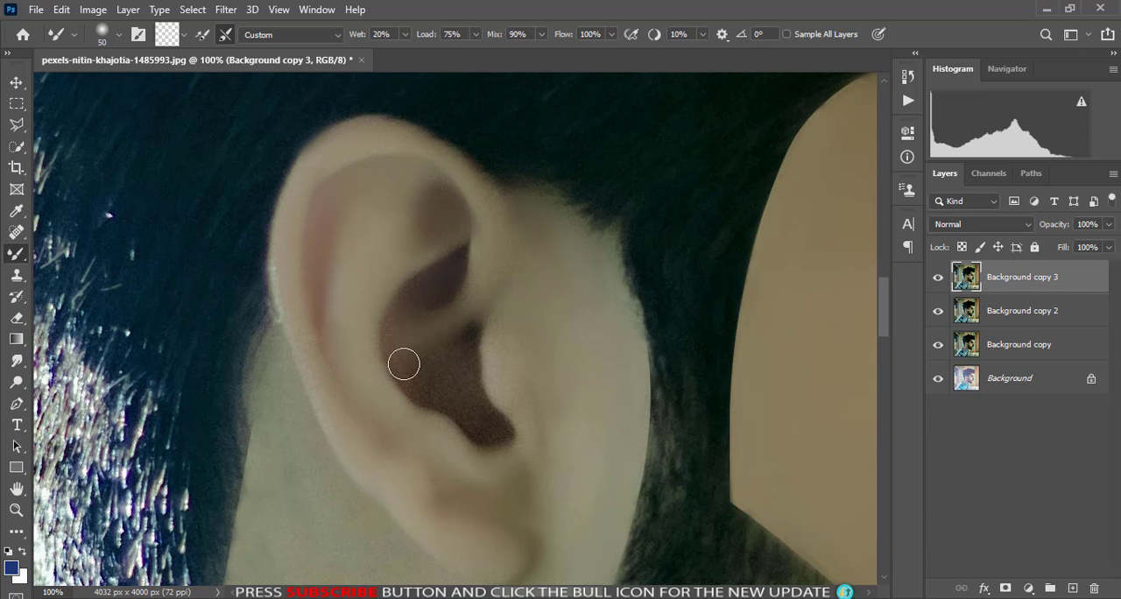
left_click_drag(404, 363, 503, 390)
- Even out the neck skin below and behind the earlobe with the Mixer Brush at 80 and 90 px
scroll(601, 374, "down", 5)
key("bracketright")
key("bracketright")
key("bracketright")
key("bracketright")
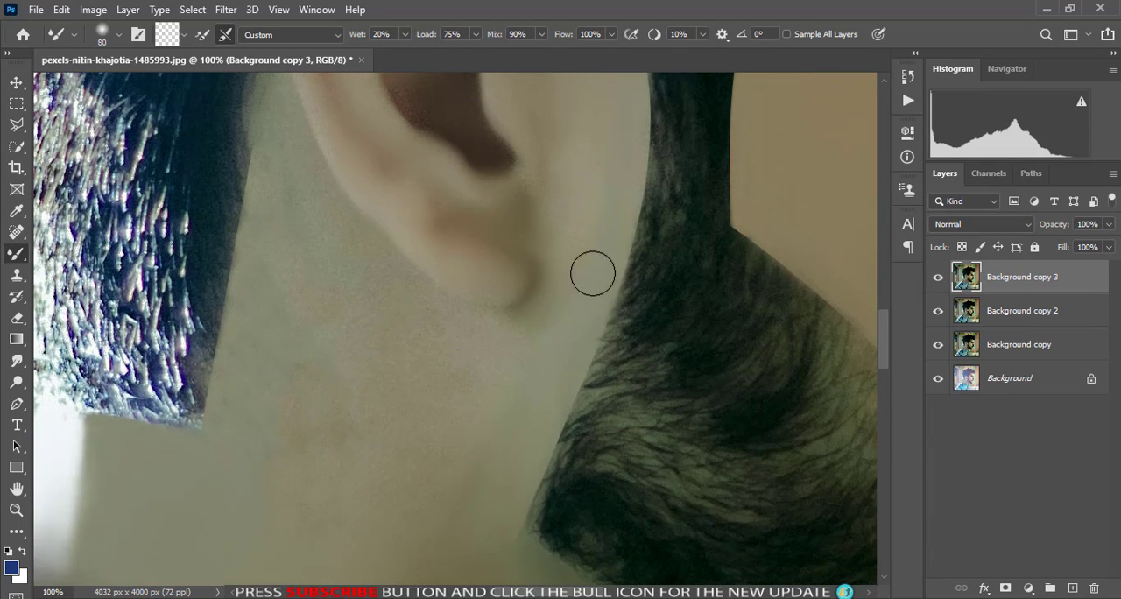
scroll(311, 257, "up", 2)
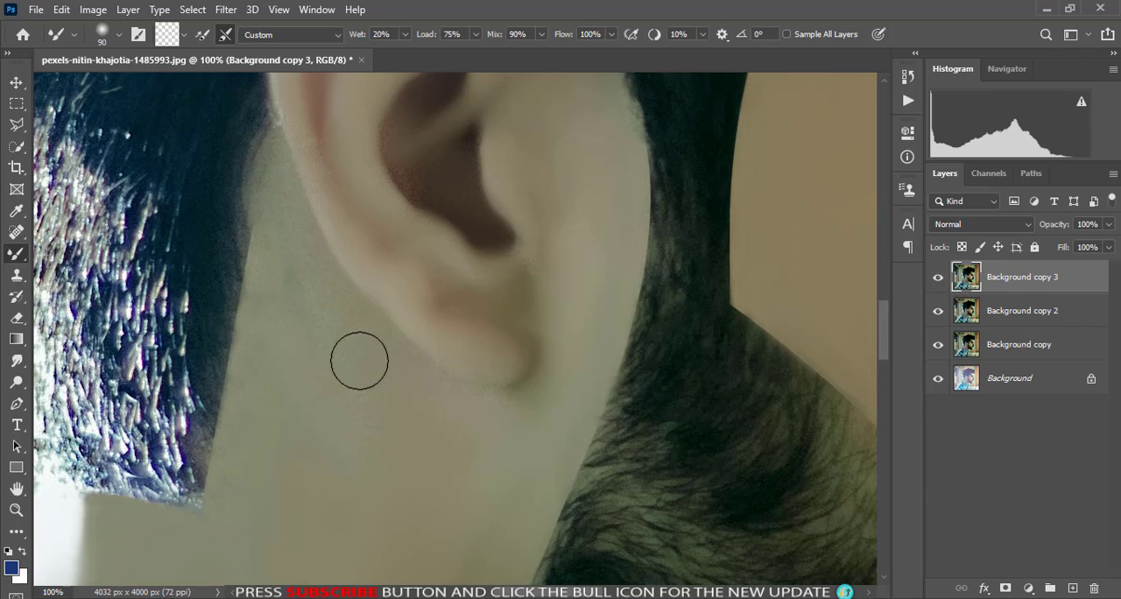
- Refine the skin along the ear's rear edge and inside the ear with a 40 px Mixer Brush
key("bracketleft")
key("bracketleft")
key("bracketleft")
key("bracketleft")
key("bracketleft")
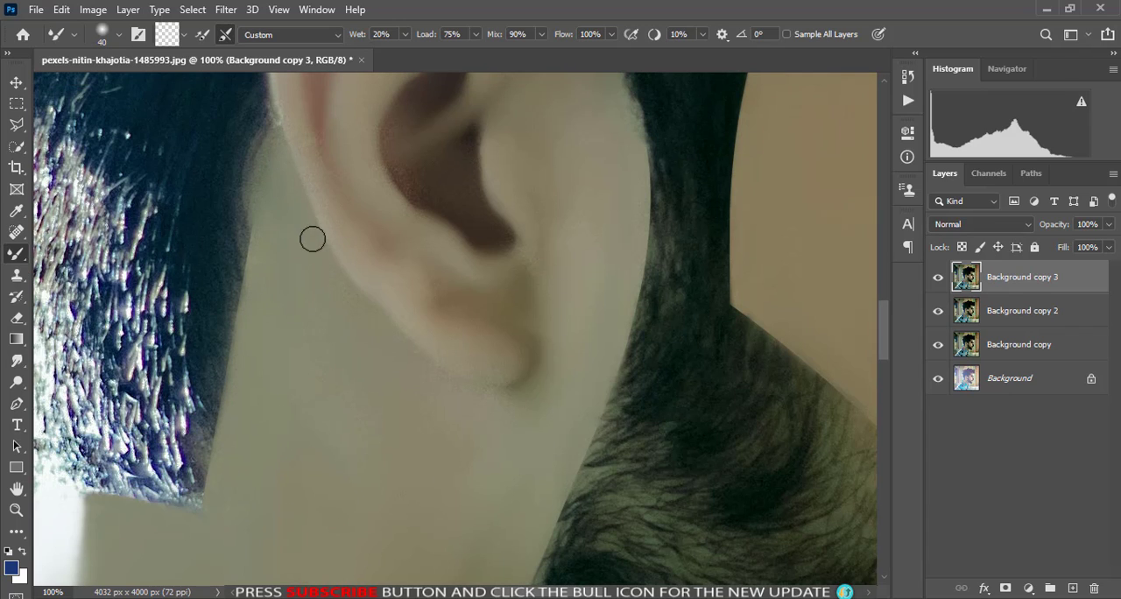
scroll(298, 281, "up", 2)
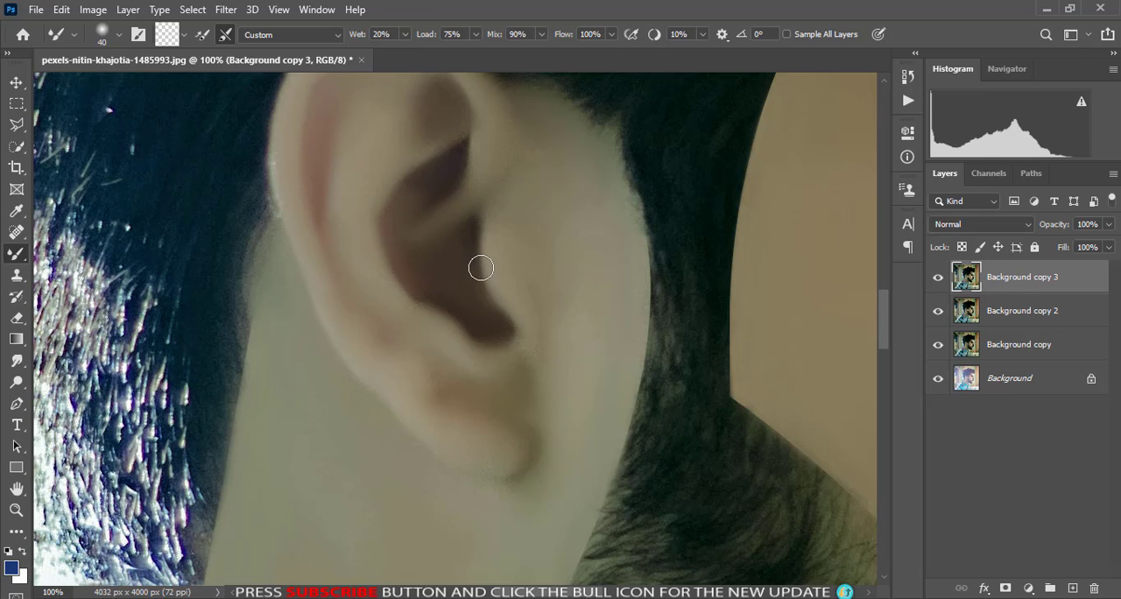
scroll(481, 268, "up", 2)
- Fit the whole portrait in view and toggle the retouched layers' visibility to compare them with the original
key("ctrl+minus")
key("ctrl+minus")
key("ctrl+minus")
key("ctrl+minus")
scroll(530, 376, "down", 2)
scroll(530, 377, "up", 1)
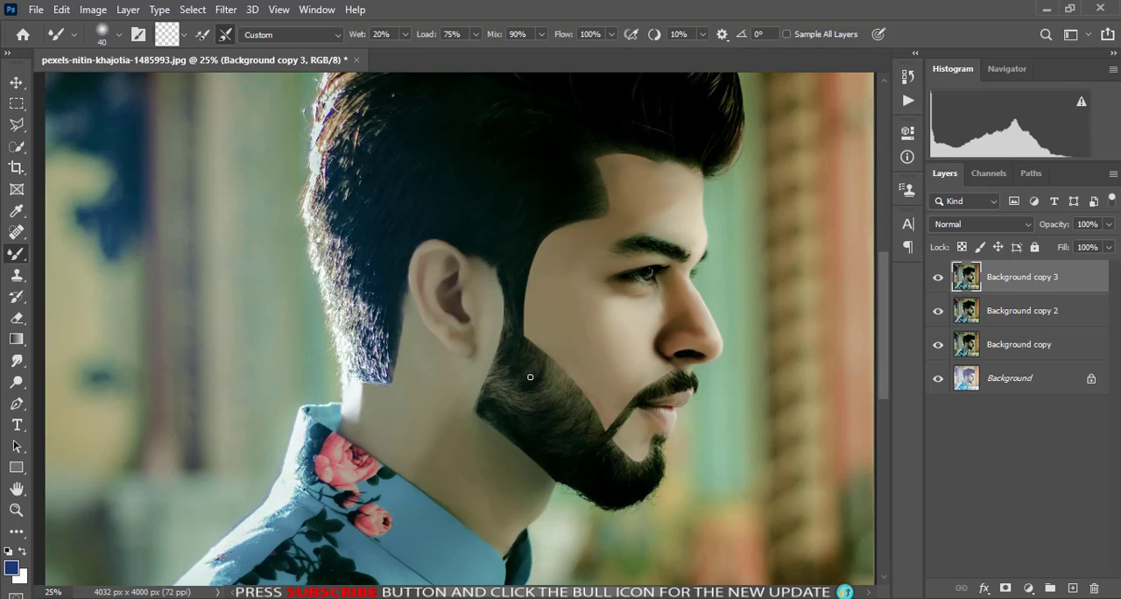
key("ctrl+0")
left_click(938, 277)
left_click(938, 277)
left_click_drag(937, 278, 942, 352)
left_click(939, 352)
left_click(939, 352)
left_click(938, 351)
left_click(940, 350)
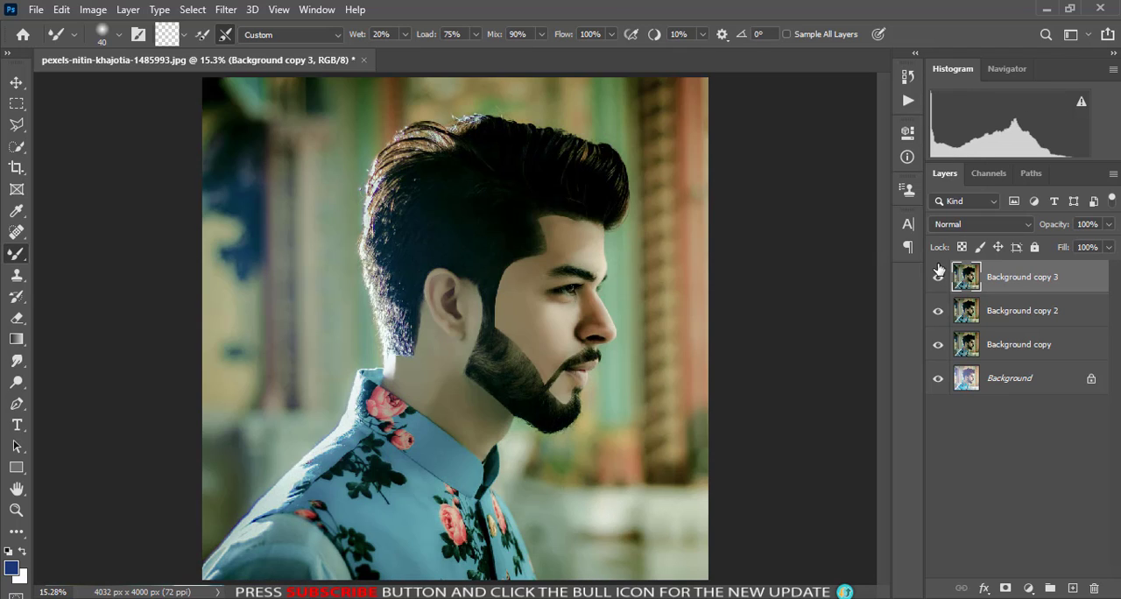
mouse_move(938, 273)
left_mouse_down()
mouse_move(938, 349)
mouse_move(936, 279)
left_mouse_up()
- Add a Levels adjustment above Background copy 3 to brighten the portrait and set the adjustment layer's opacity to 81%
left_click(1028, 588)
left_click(1007, 400)
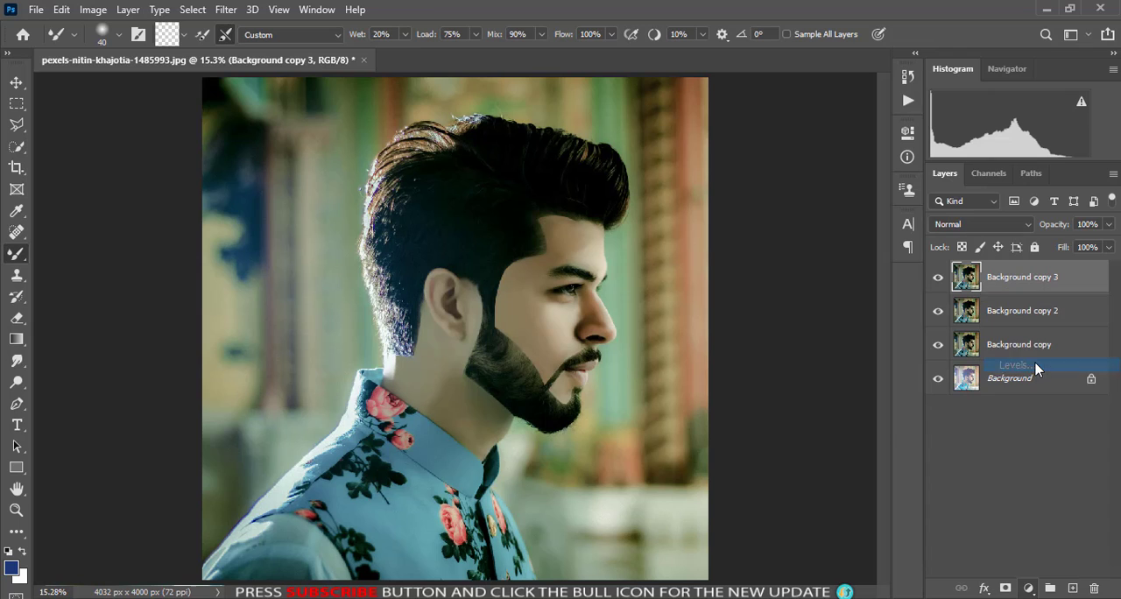
left_click_drag(751, 305, 797, 301)
left_click(860, 128)
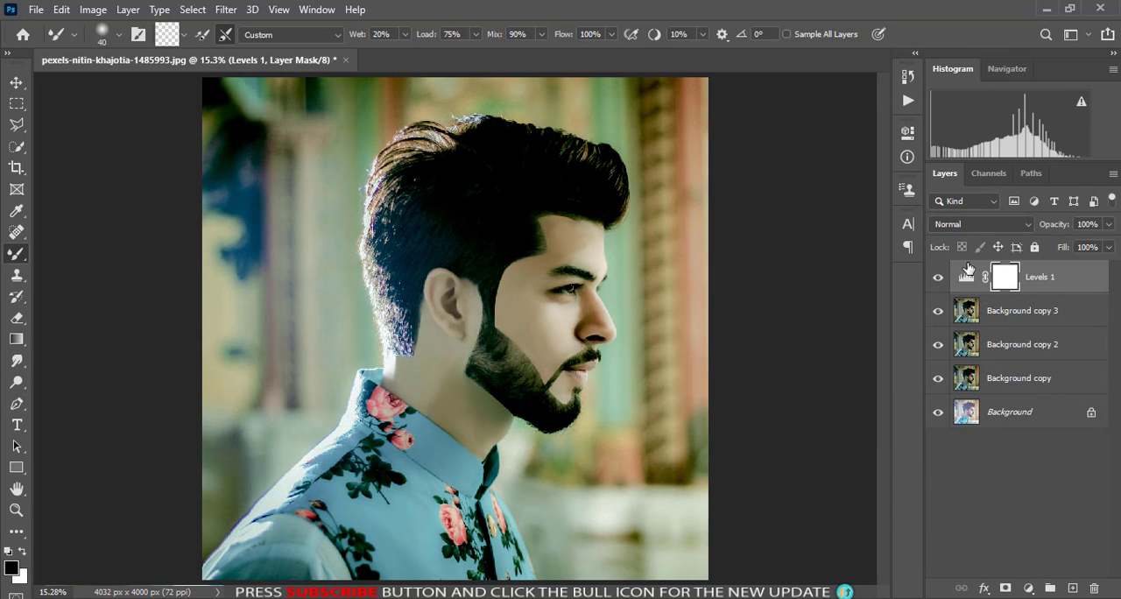
left_click_drag(1053, 228, 1035, 230)
- Hide every layer except Background, and group the Levels 1 layer with the three Background copies
left_click_drag(940, 285, 932, 419)
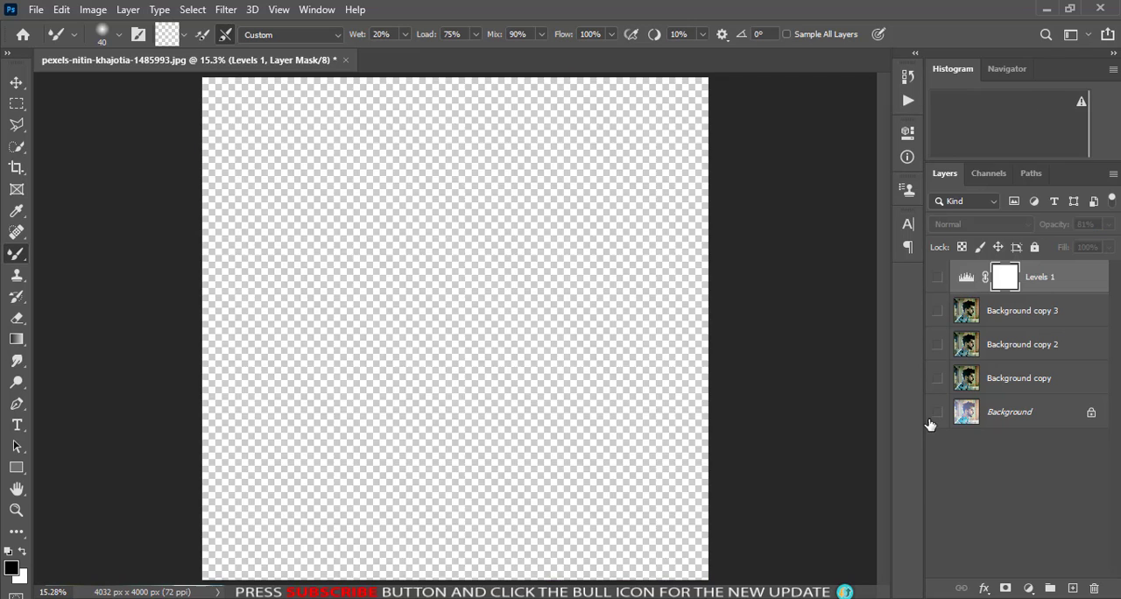
left_click(937, 418)
left_click(938, 418)
left_click(937, 412)
left_click(994, 383)
left_click(1049, 282, "shift")
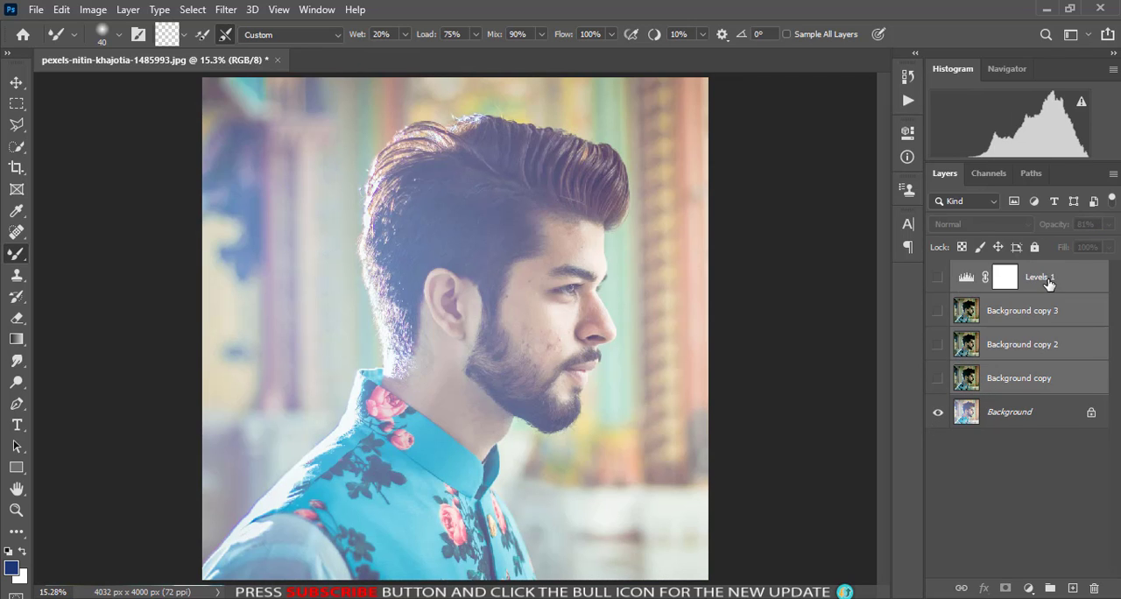
key("ctrl+g")
- Turn on the visibility of all four layers inside Group 1 and collapse the group
left_click(939, 274)
left_click(939, 273)
left_click(956, 271)
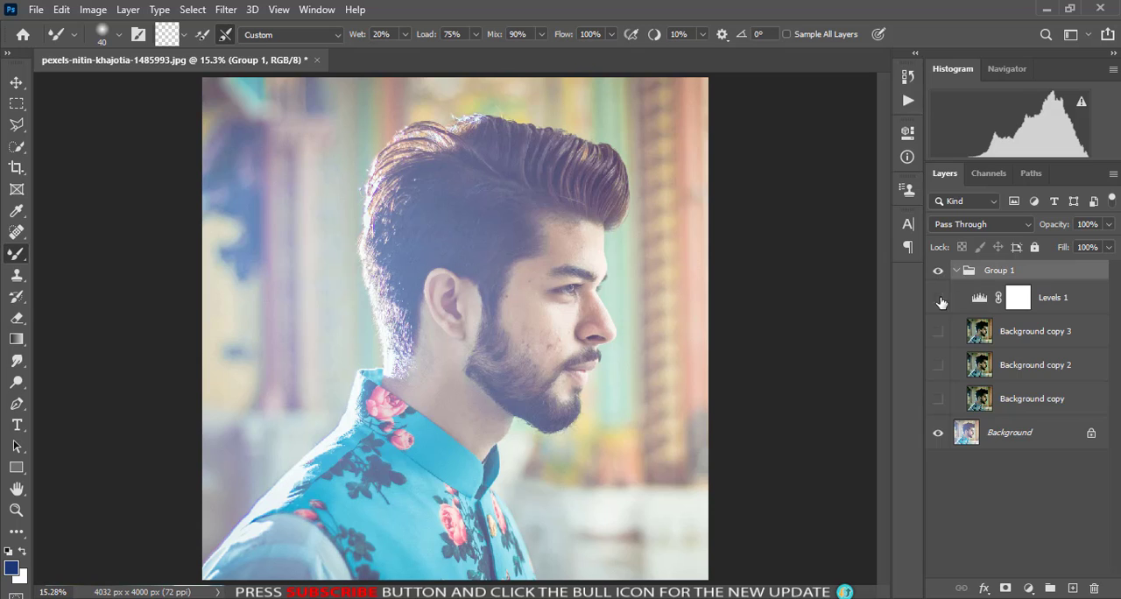
left_click_drag(935, 396, 940, 296)
left_click(957, 270)
- Toggle the visibility of Group 1 to compare the finished edit with the original portrait
left_click(938, 271)
left_click(938, 272)
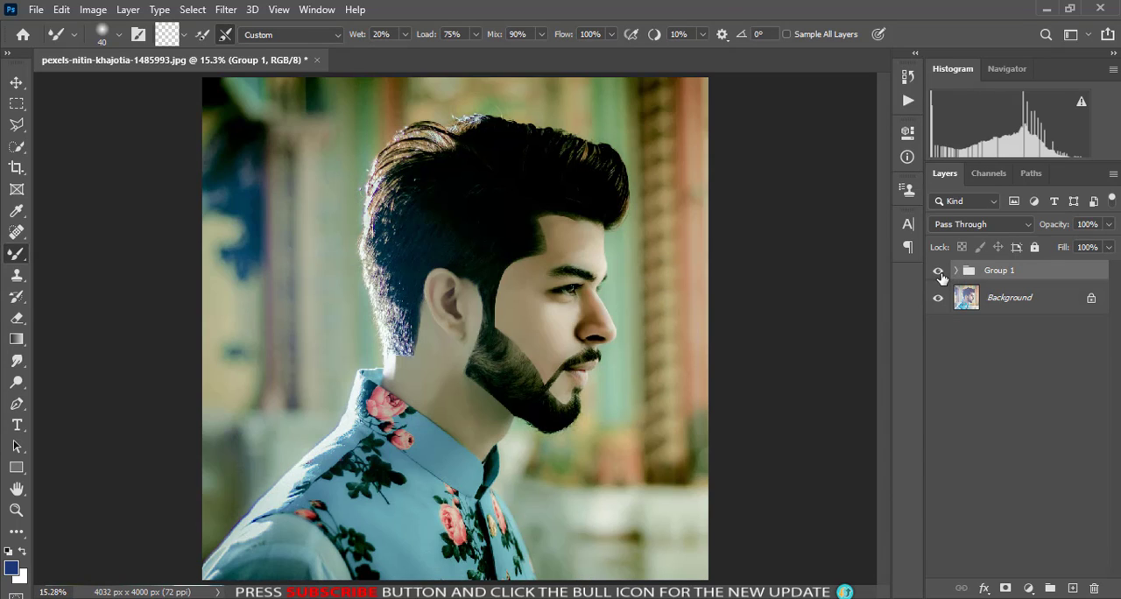
left_click(937, 272)
left_click(938, 272)
left_click(938, 271)
left_click(938, 271)
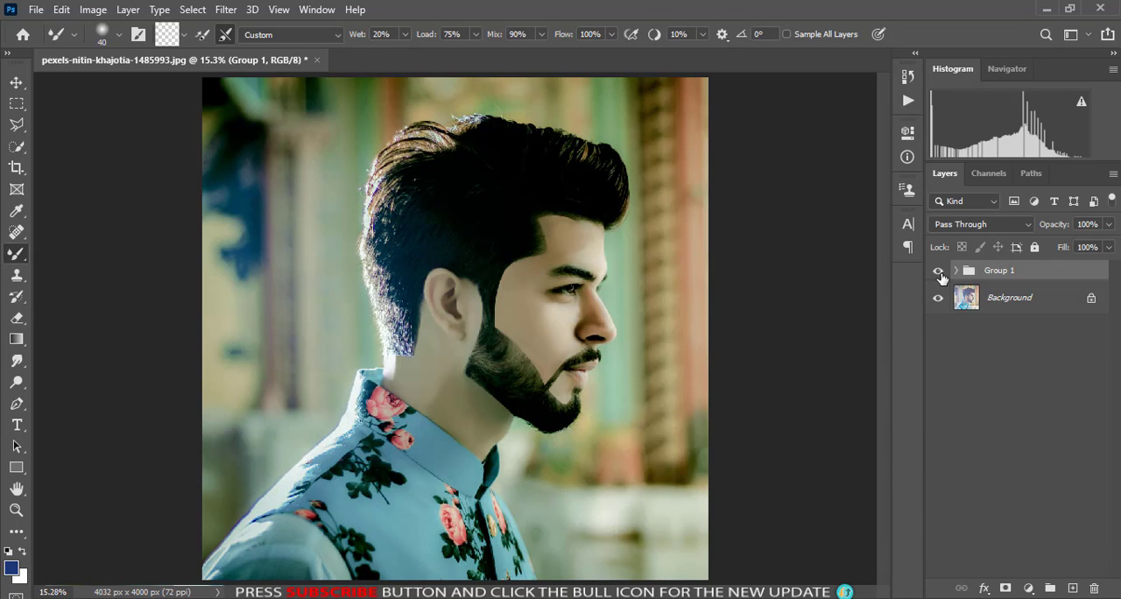